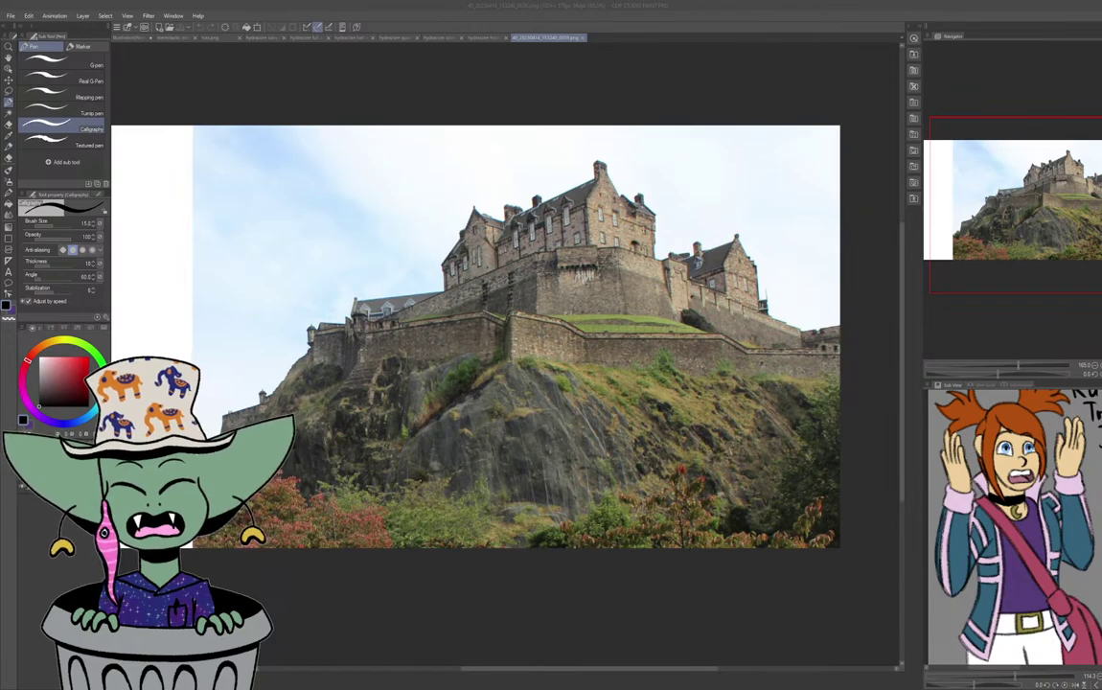
Load the green swatch palette as the reference image and crop the castle photo to a rectangle excluding the blank white strip.
key("Return")
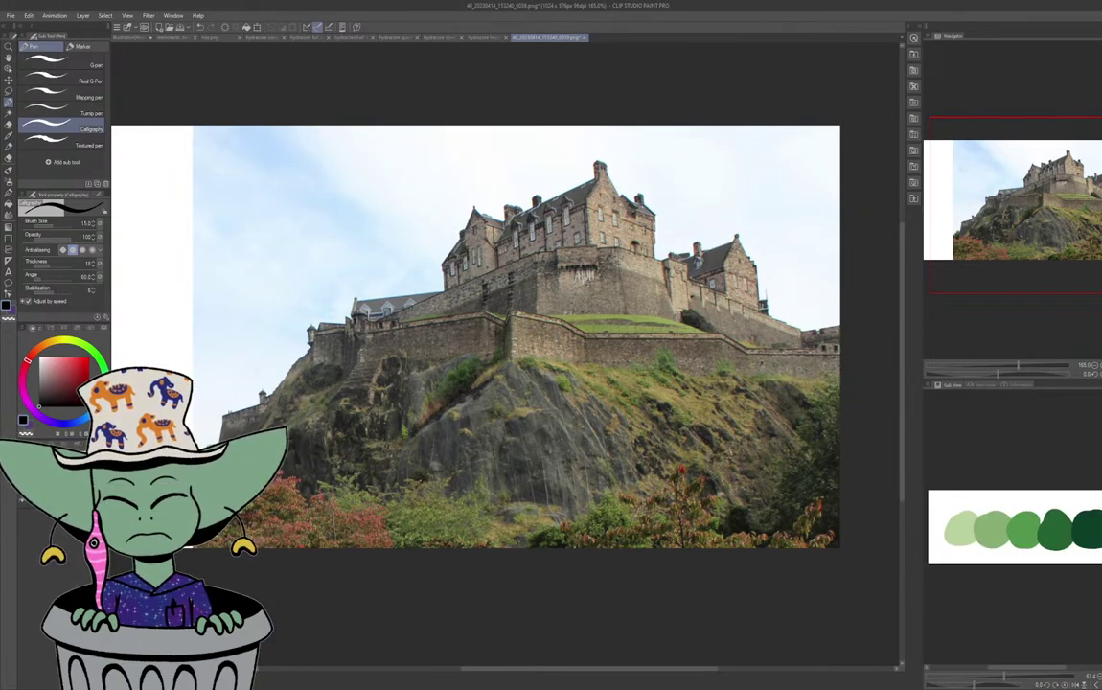
key("p")
key("e")
key("m")
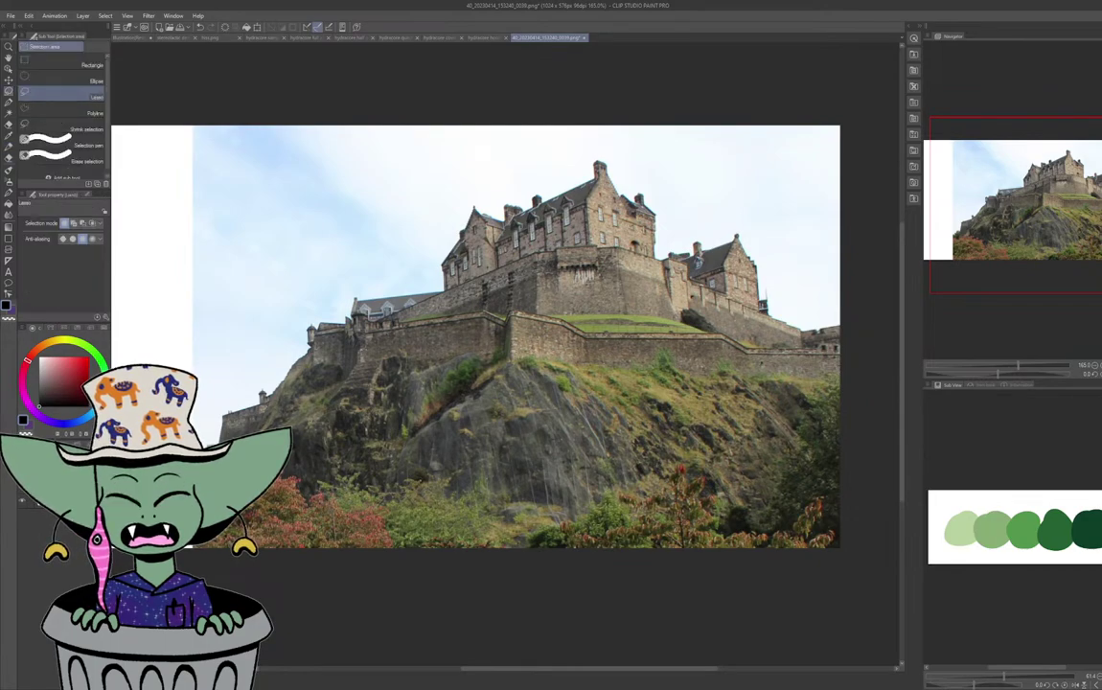
left_click(89, 65)
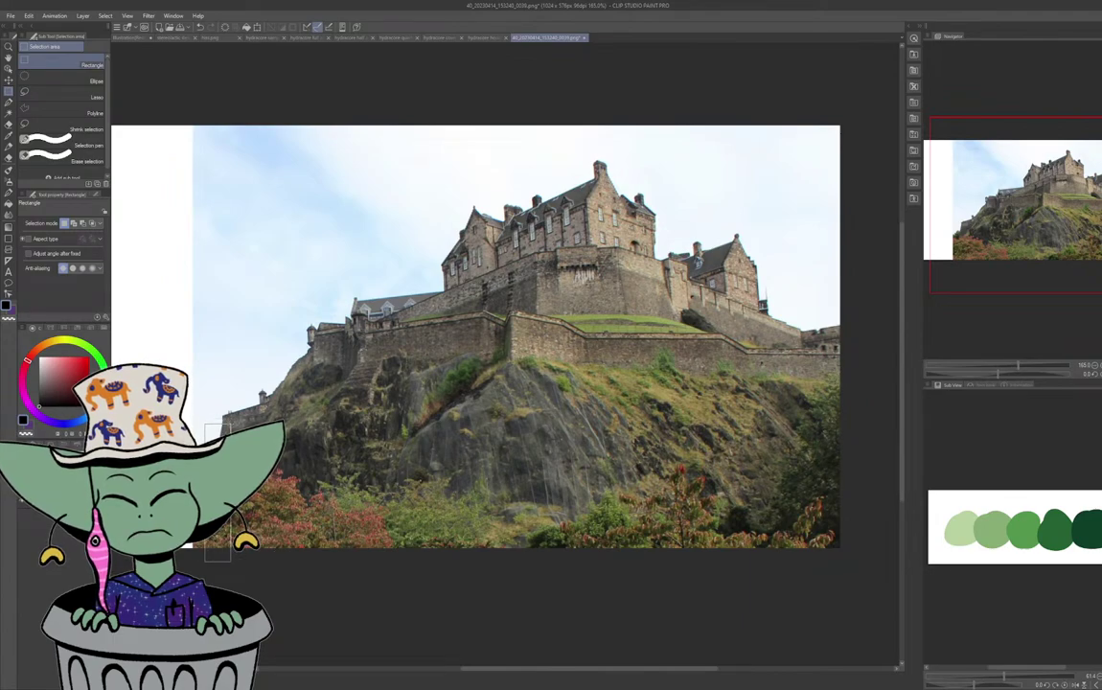
left_click_drag(205, 562, 896, 154)
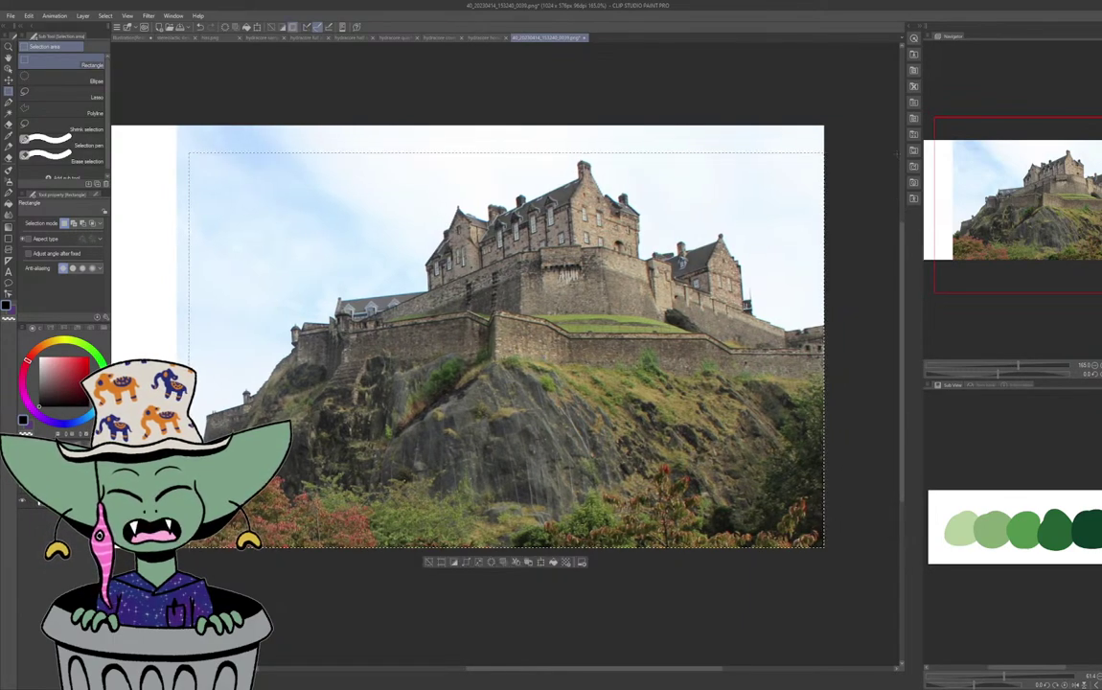
left_click(442, 564)
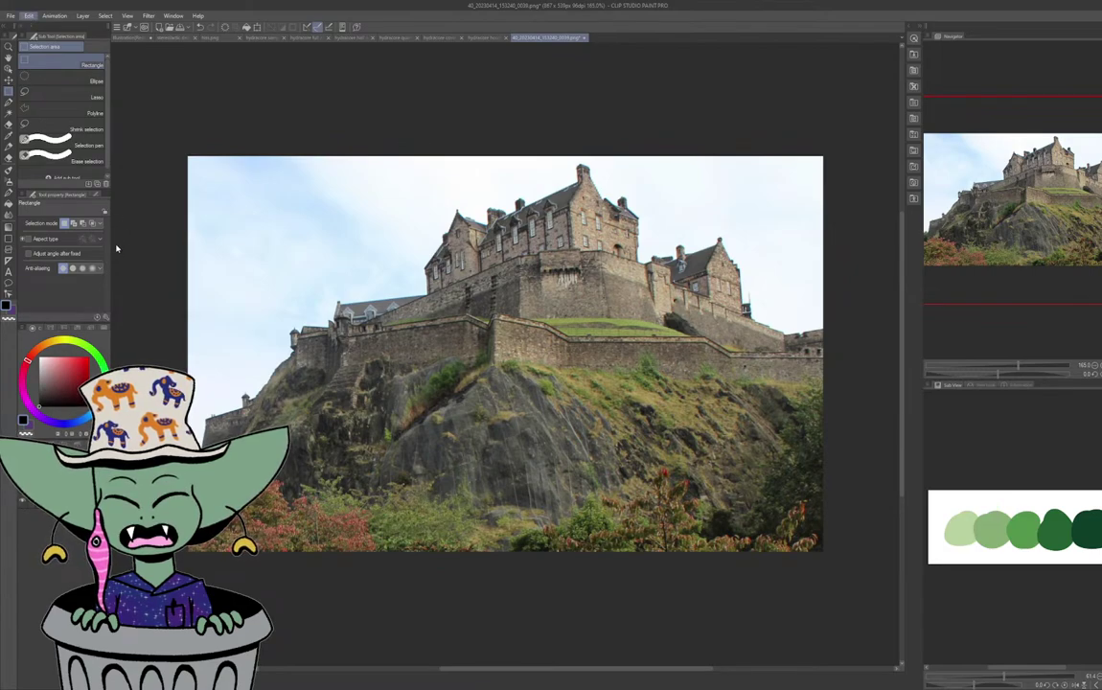
Scale the cropped castle photo up to a height of 1000 px.
left_click(91, 280)
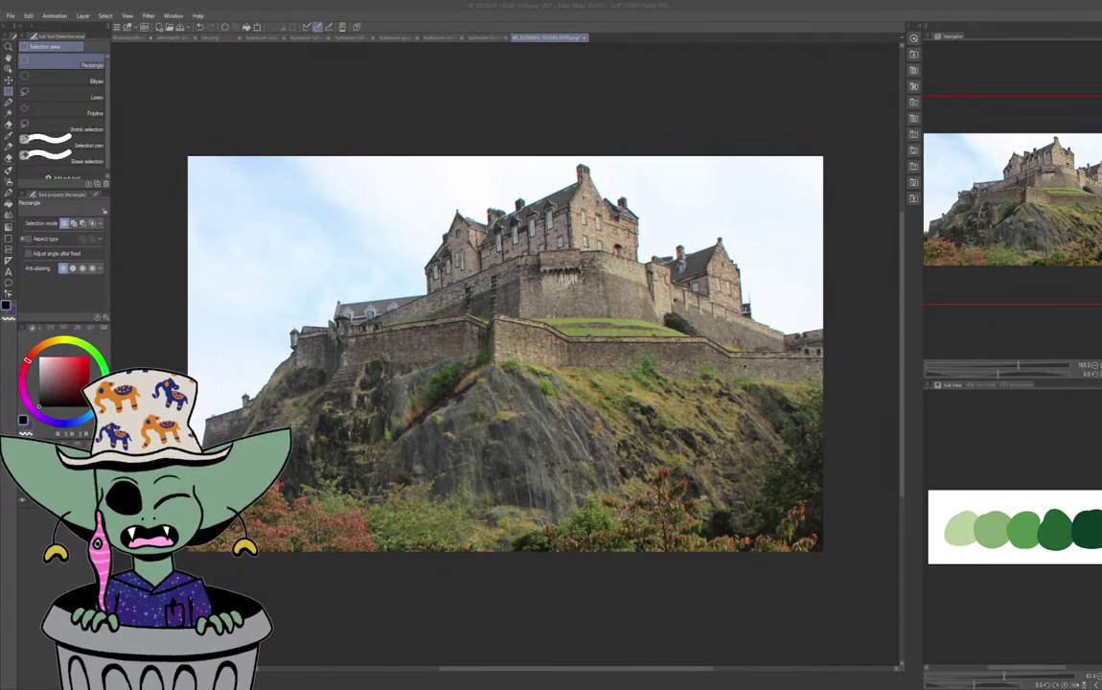
left_click(1023, 366)
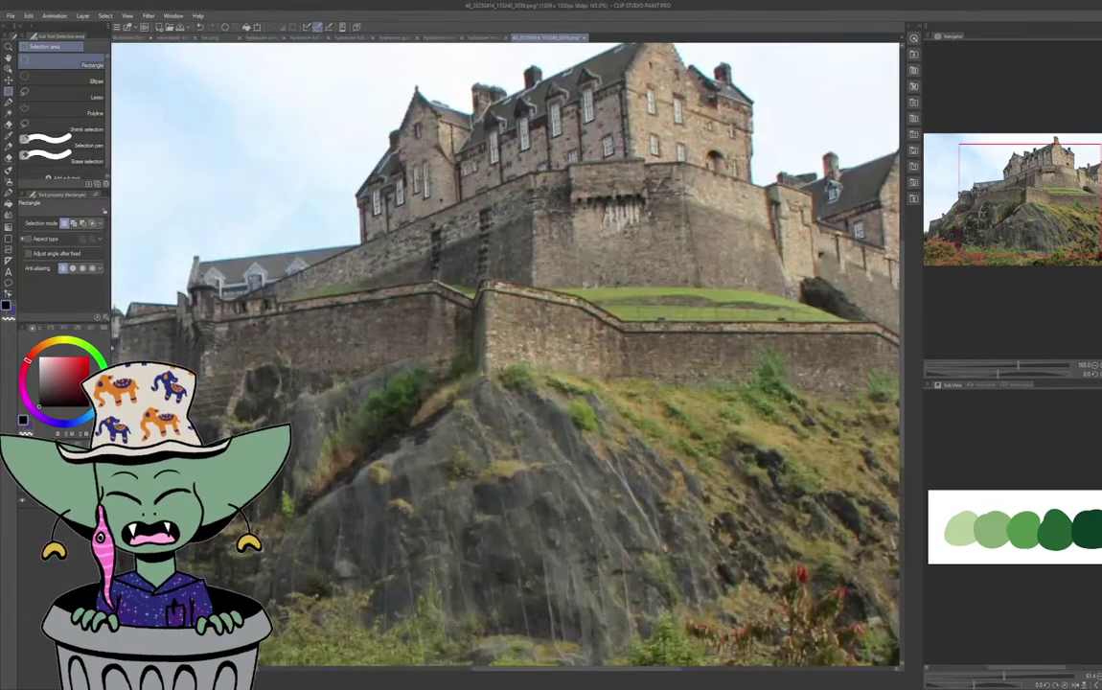
left_click_drag(1030, 367, 1009, 374)
left_click_drag(1058, 281, 1070, 279)
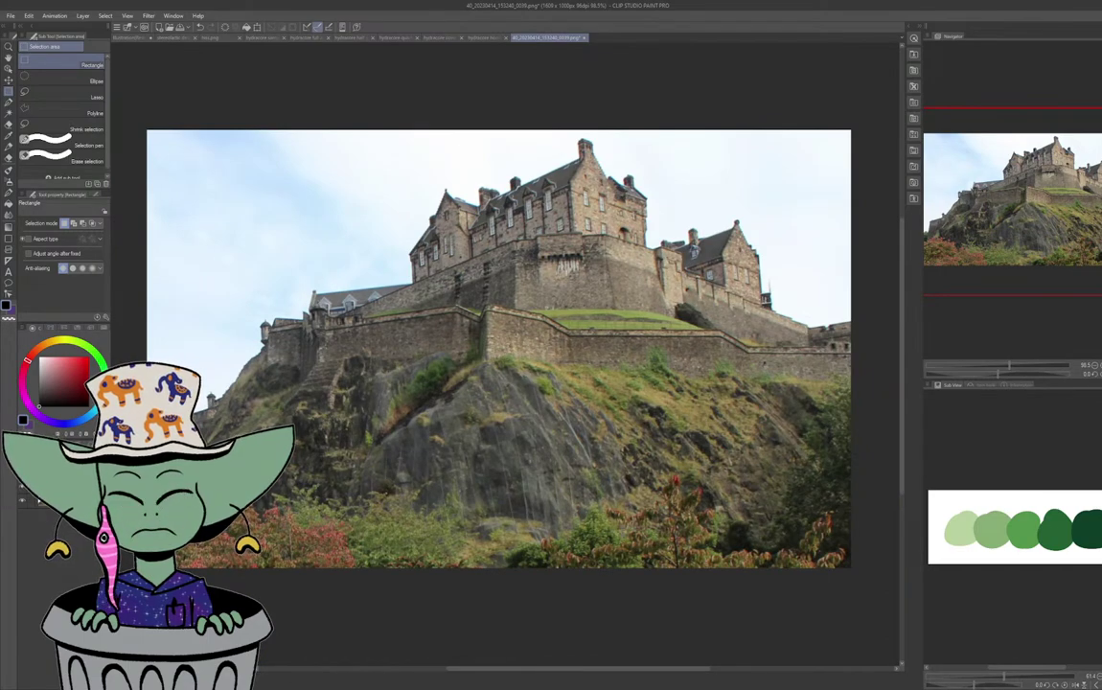
key("alt+Tab")
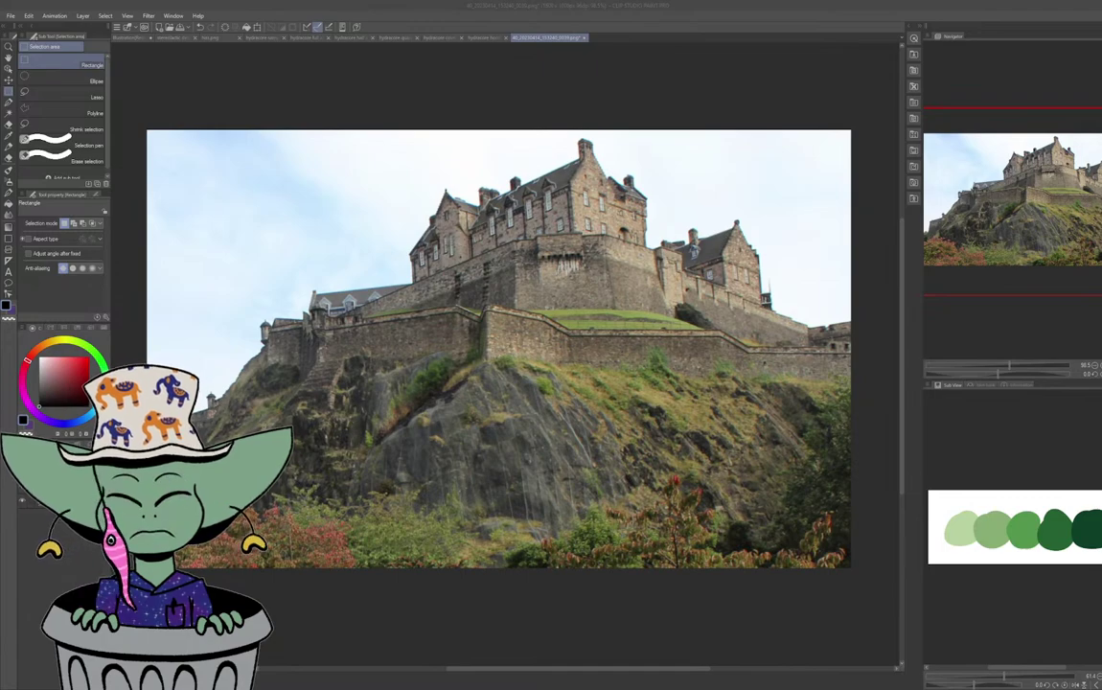
left_click_drag(1054, 219, 1050, 222)
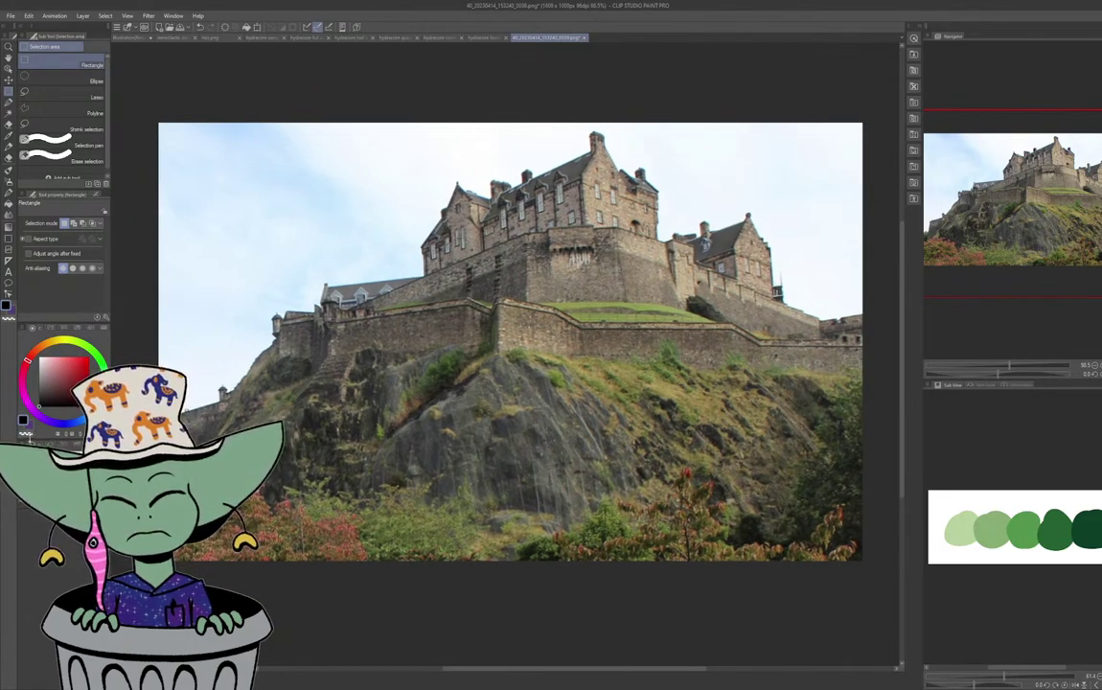
Choose the G-pen and sample the lightest green from the reference palette as the drawing colour.
left_click(28, 428)
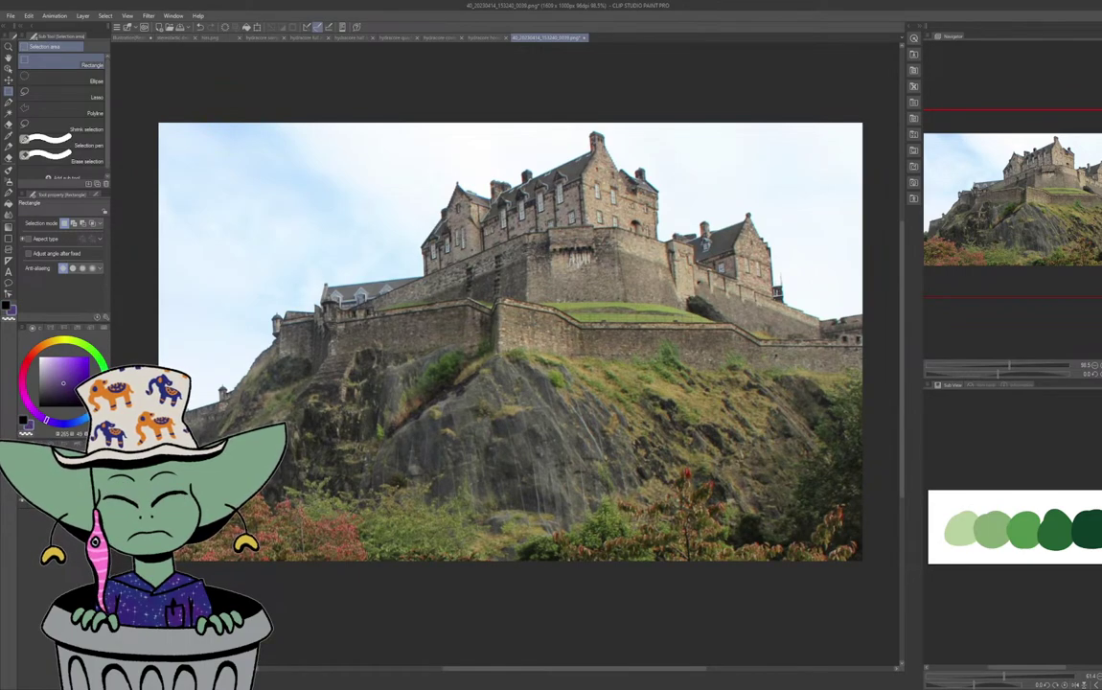
key("p")
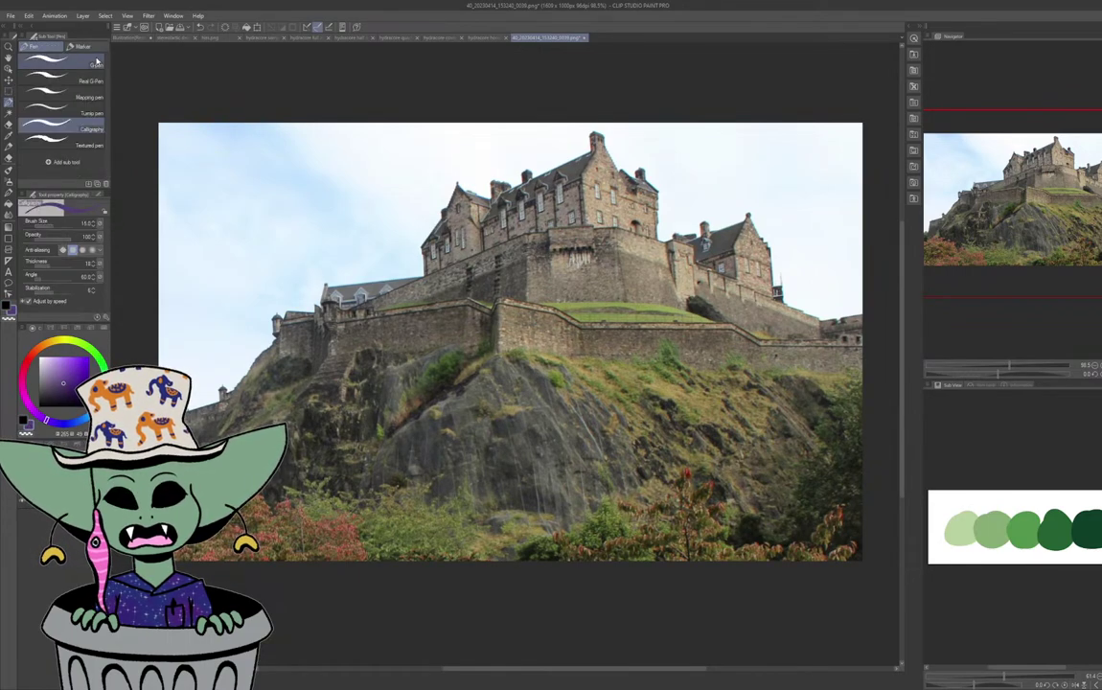
left_click(57, 58)
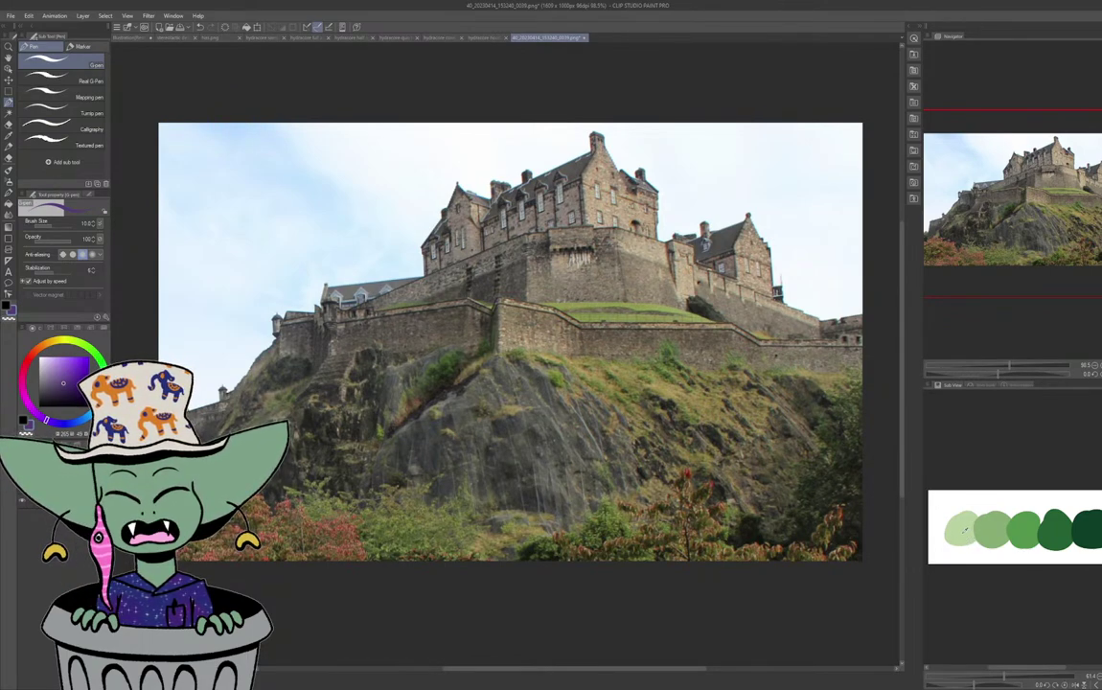
left_click(966, 529)
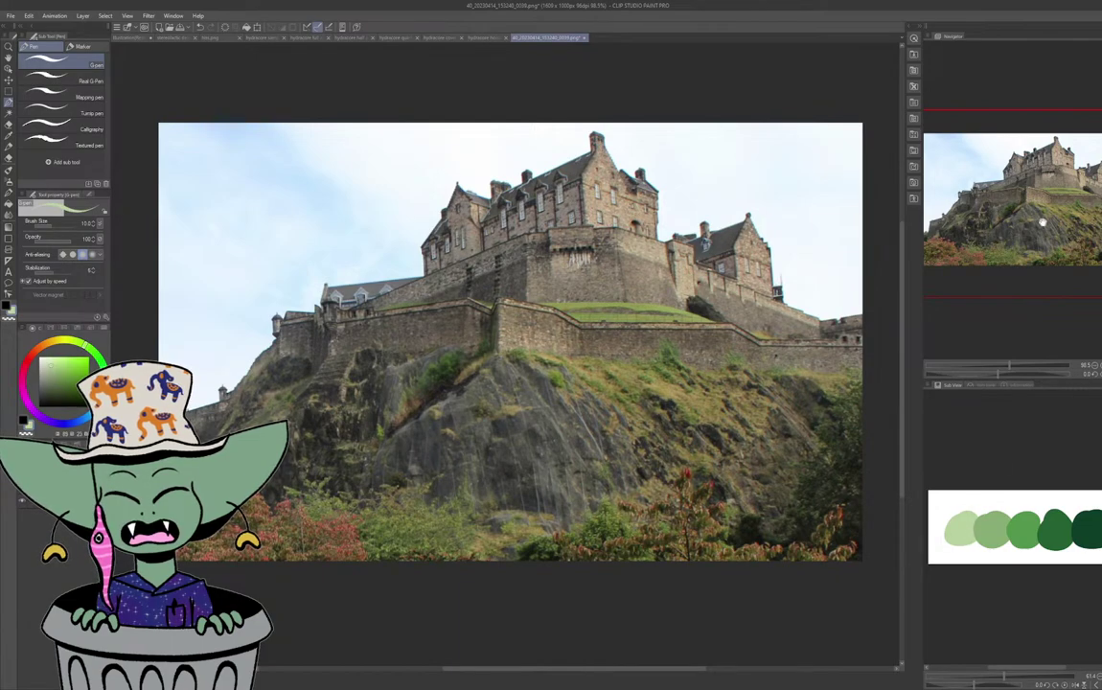
Switch to the Turnip pen for tracing the lightest areas of the tall upper castle building.
left_click_drag(1041, 223, 1054, 194)
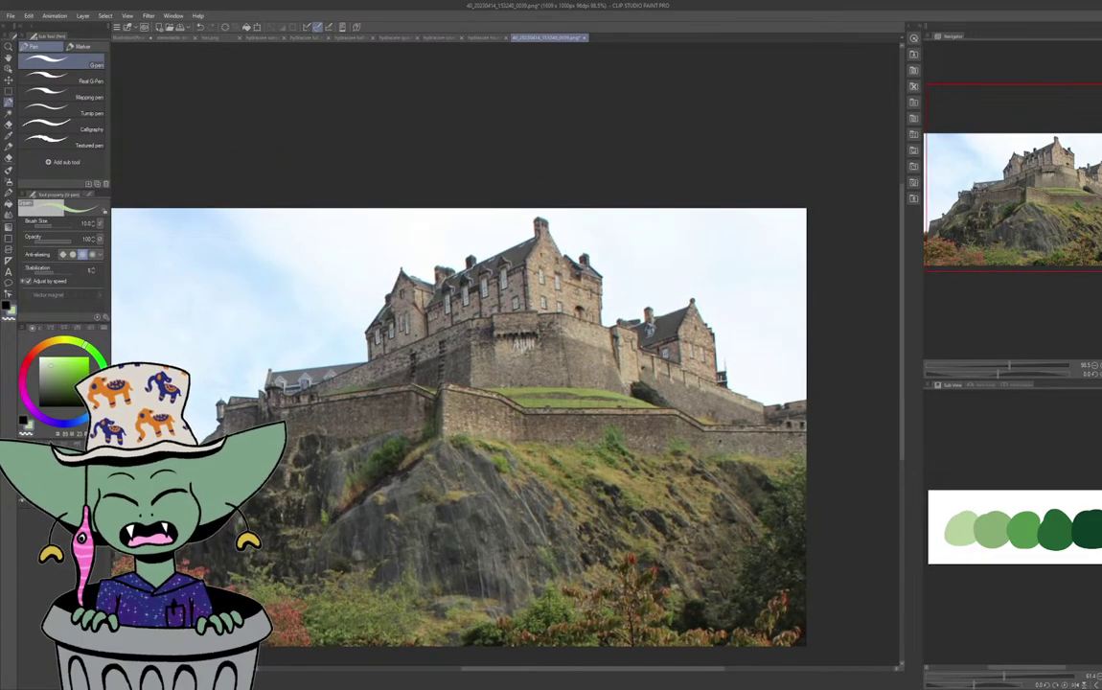
left_click_drag(1009, 366, 1024, 365)
left_click_drag(1059, 234, 1083, 201)
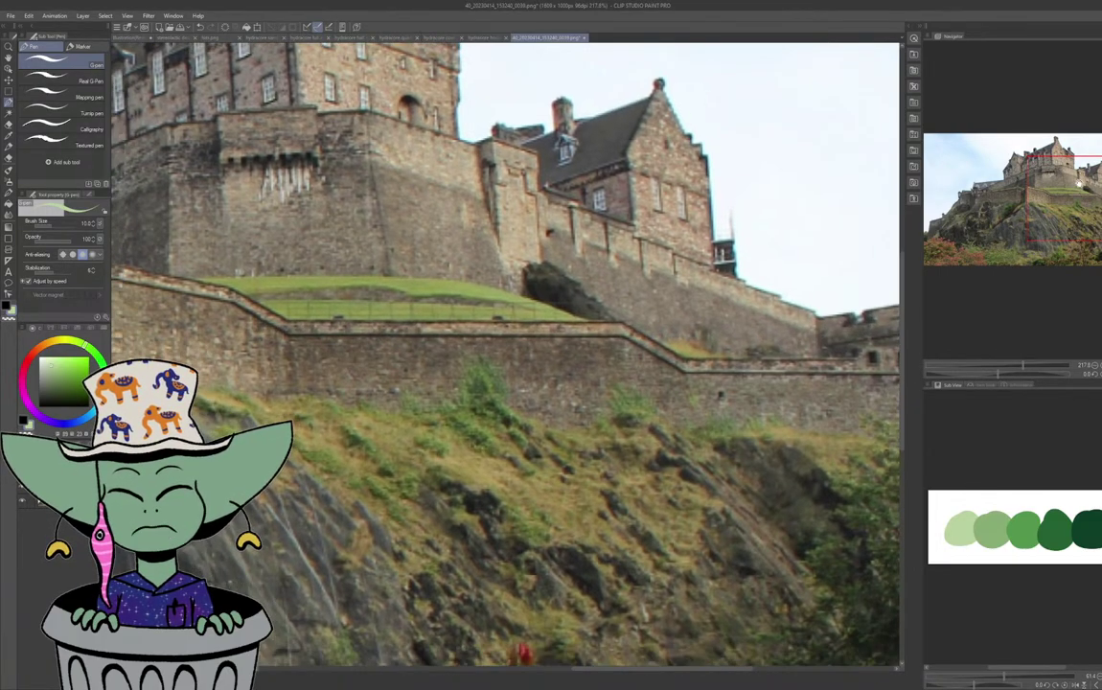
left_click_drag(1073, 189, 1059, 155)
left_click_drag(959, 134, 938, 142)
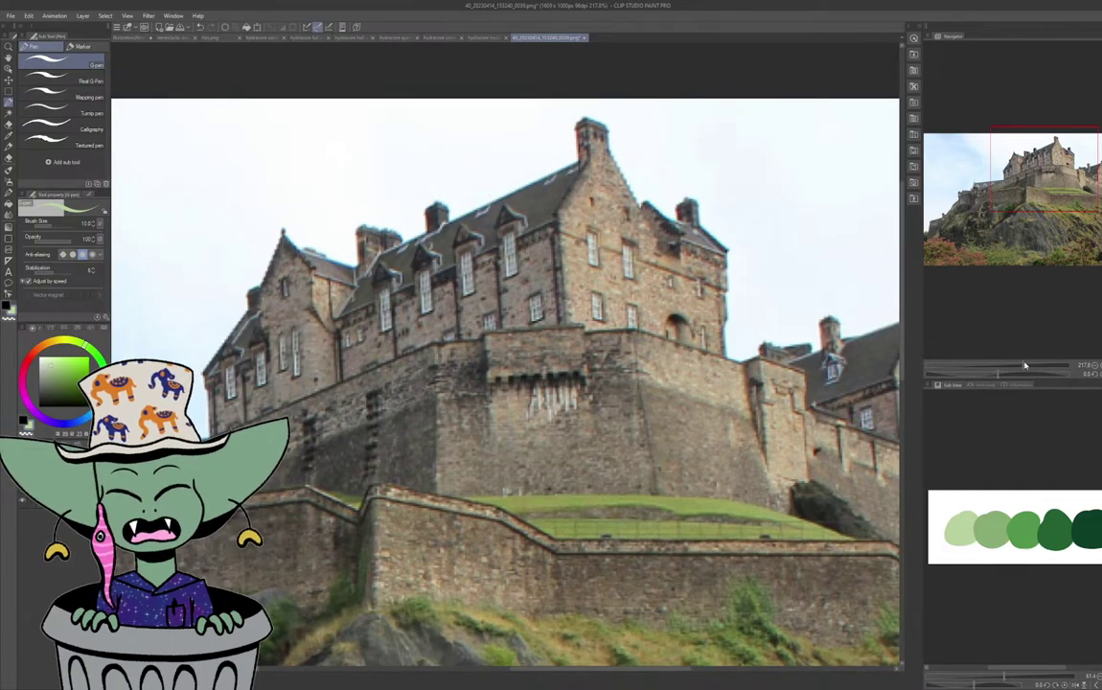
left_click_drag(1025, 365, 1026, 366)
left_click_drag(1074, 186, 1073, 180)
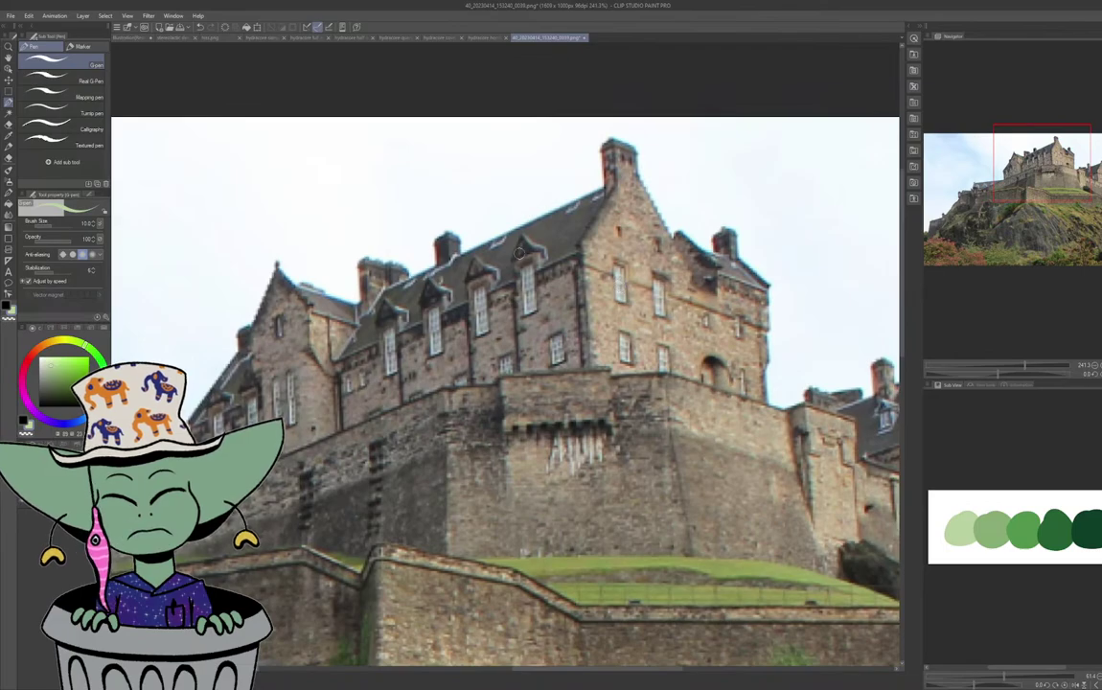
left_click(67, 110)
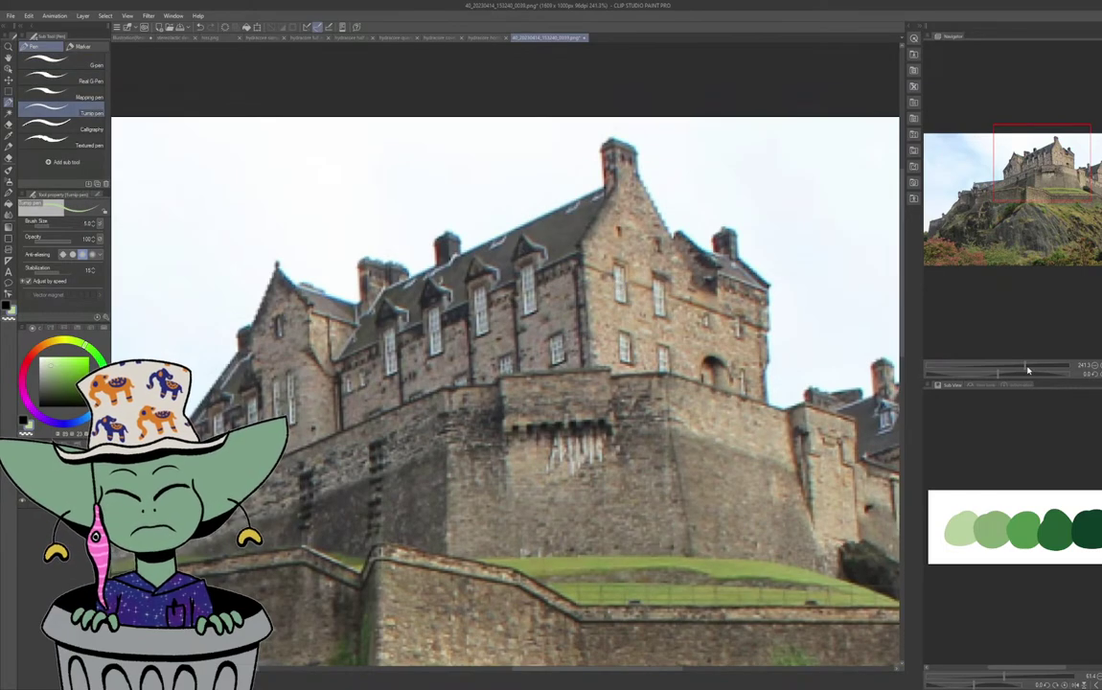
left_click_drag(1028, 368, 1036, 366)
left_click_drag(1049, 183, 1054, 177)
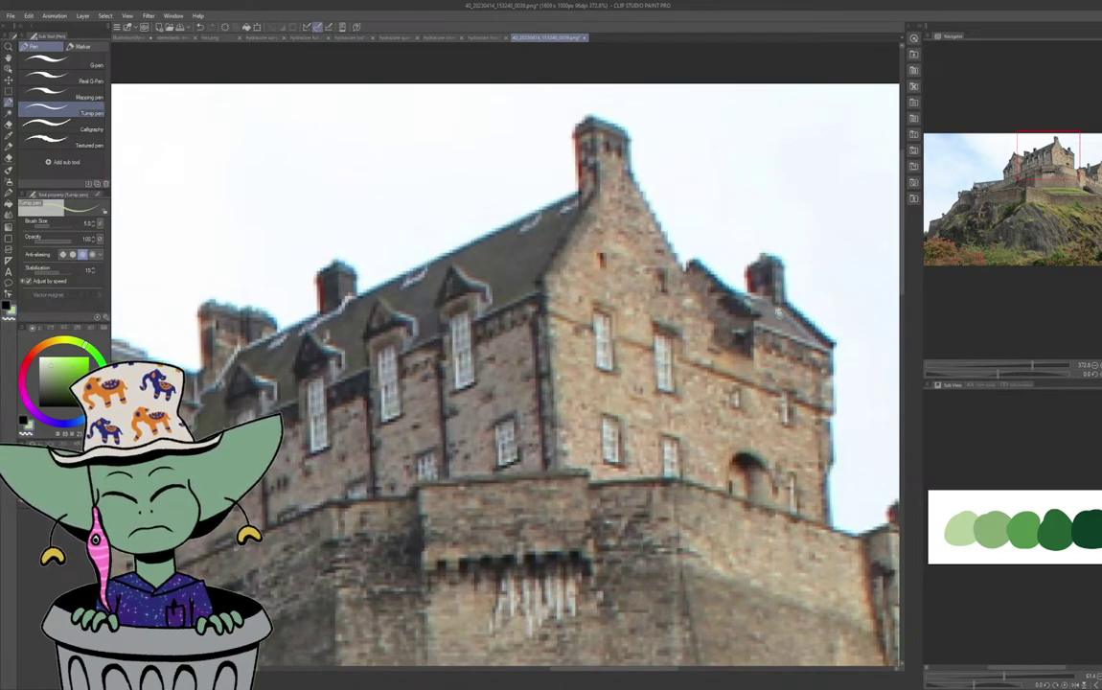
Trace light green highlights along the tall building's side roof, small chimney, gable with its tall chimney, and outer right wall.
mouse_move(778, 312)
left_mouse_down()
mouse_move(833, 352)
mouse_move(786, 332)
left_mouse_up()
key("ctrl+z")
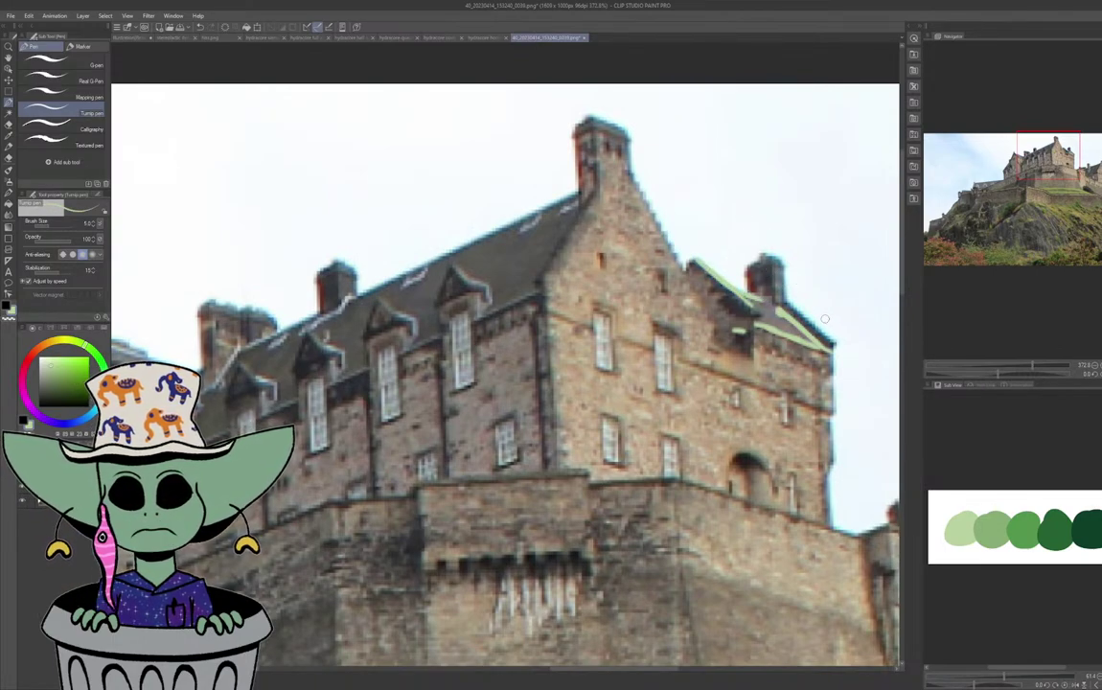
left_click_drag(787, 302, 835, 341)
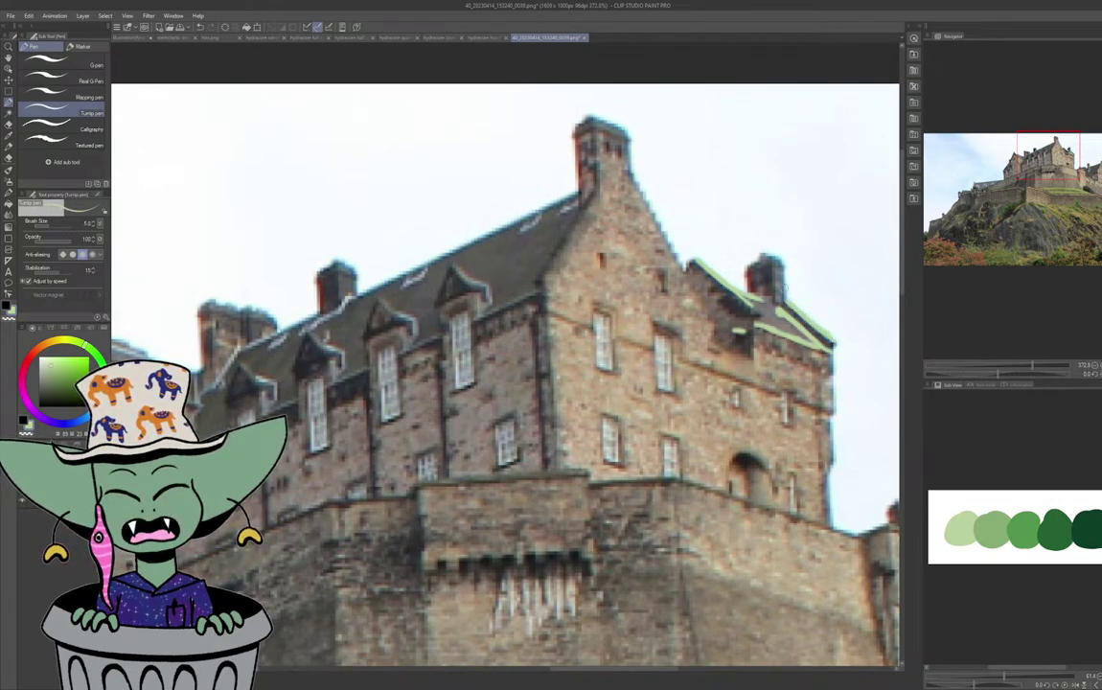
mouse_move(785, 303)
left_mouse_down()
mouse_move(785, 263)
mouse_move(768, 255)
left_mouse_up()
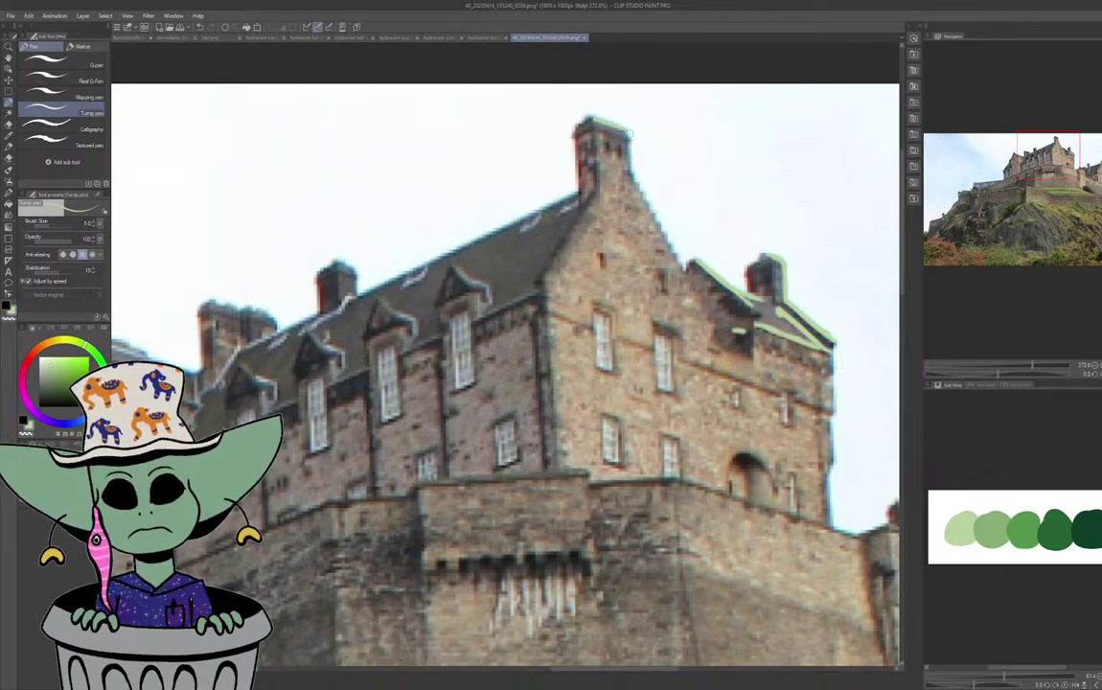
mouse_move(592, 119)
left_mouse_down()
mouse_move(632, 132)
mouse_move(621, 126)
mouse_move(644, 194)
mouse_move(631, 175)
mouse_move(683, 267)
left_mouse_up()
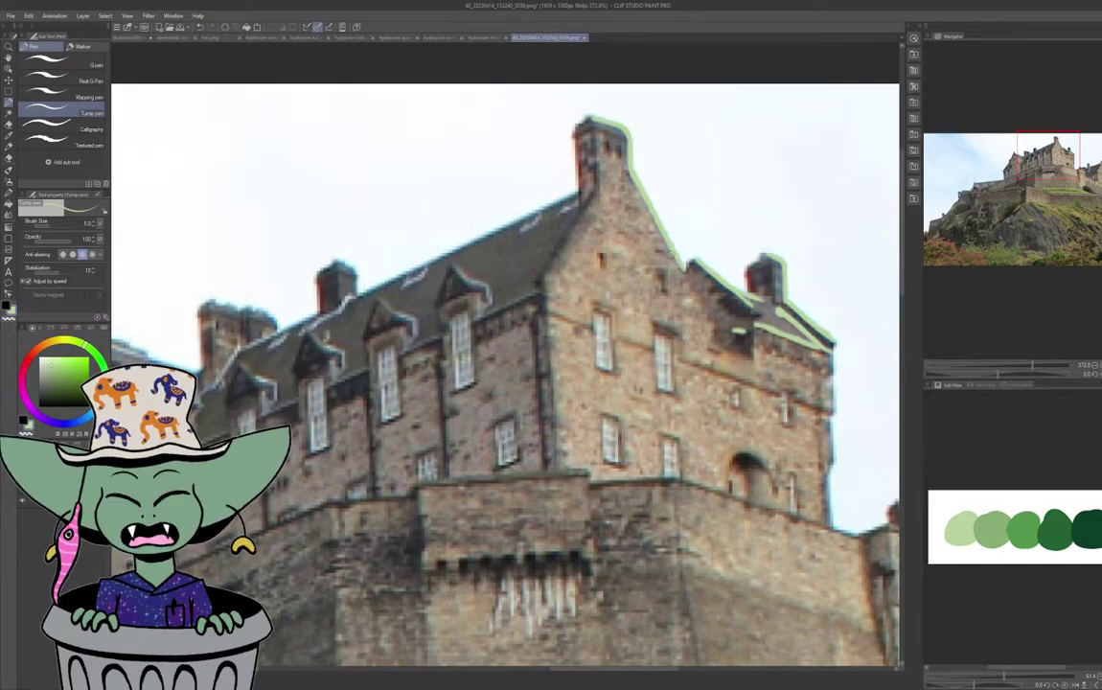
left_click_drag(835, 347, 829, 518)
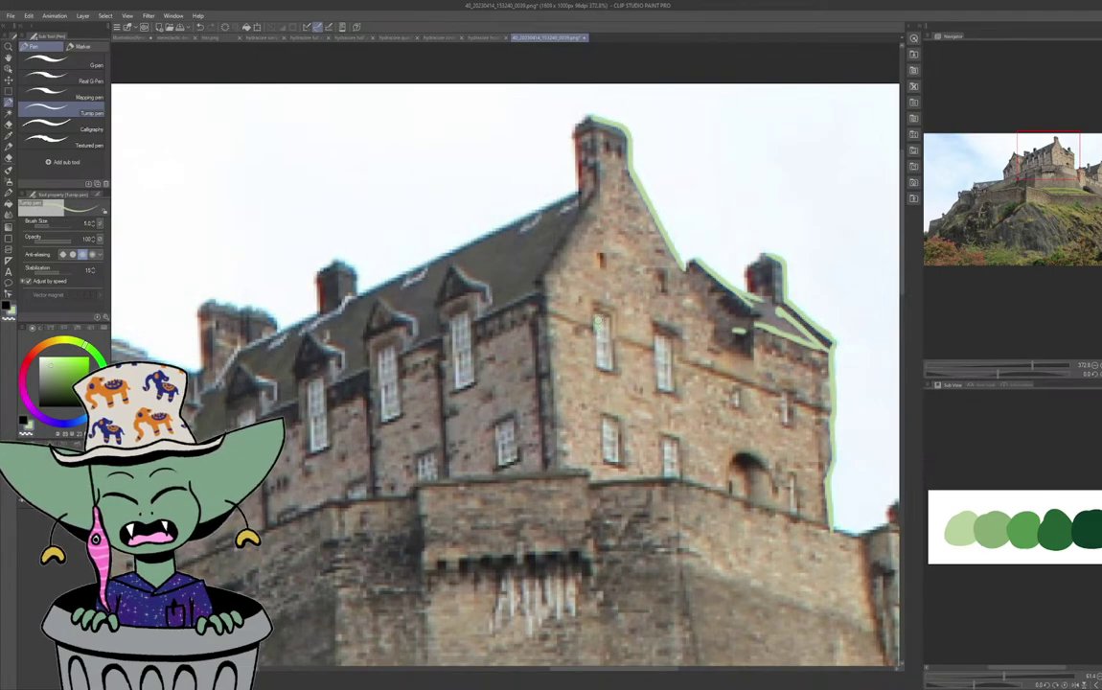
Fill the windows on the building's gable-side wall with light green strokes.
mouse_move(598, 318)
left_mouse_down()
mouse_move(601, 368)
mouse_move(606, 353)
left_mouse_up()
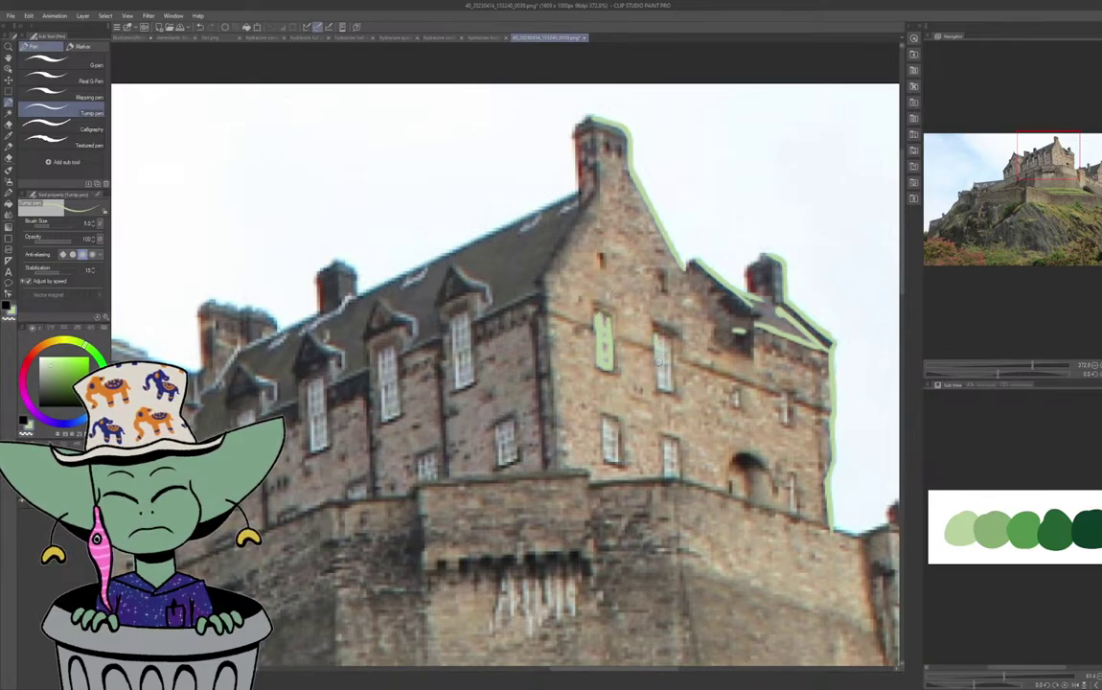
mouse_move(659, 364)
left_mouse_down()
mouse_move(670, 388)
mouse_move(671, 347)
left_mouse_up()
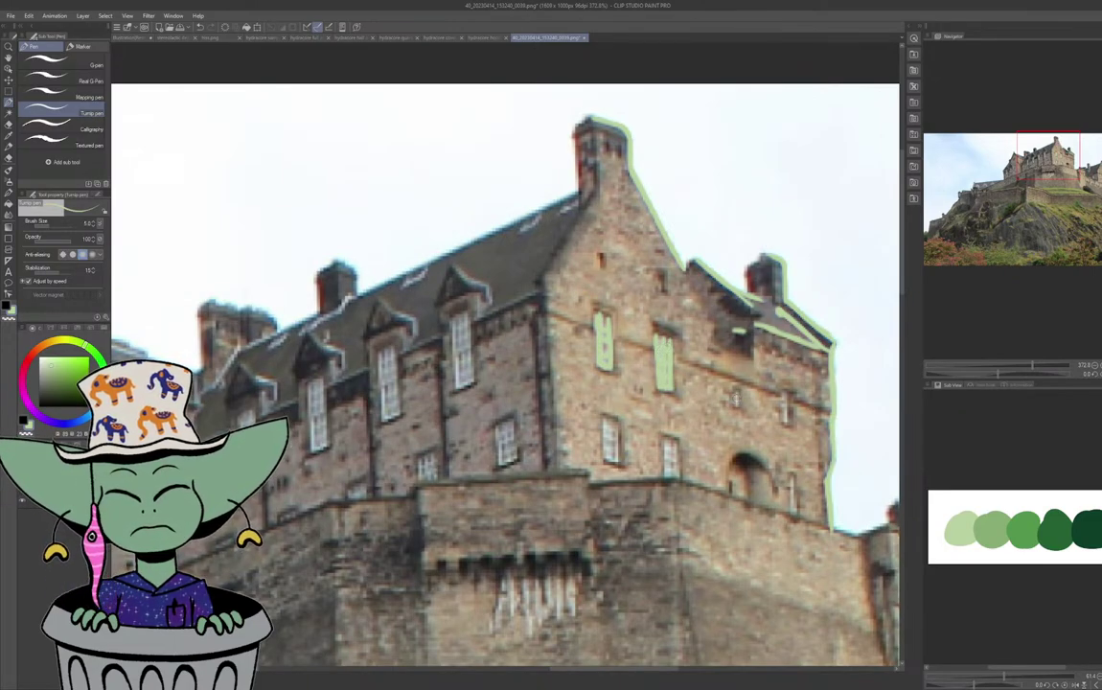
left_click_drag(784, 394, 786, 423)
left_click_drag(792, 484, 793, 506)
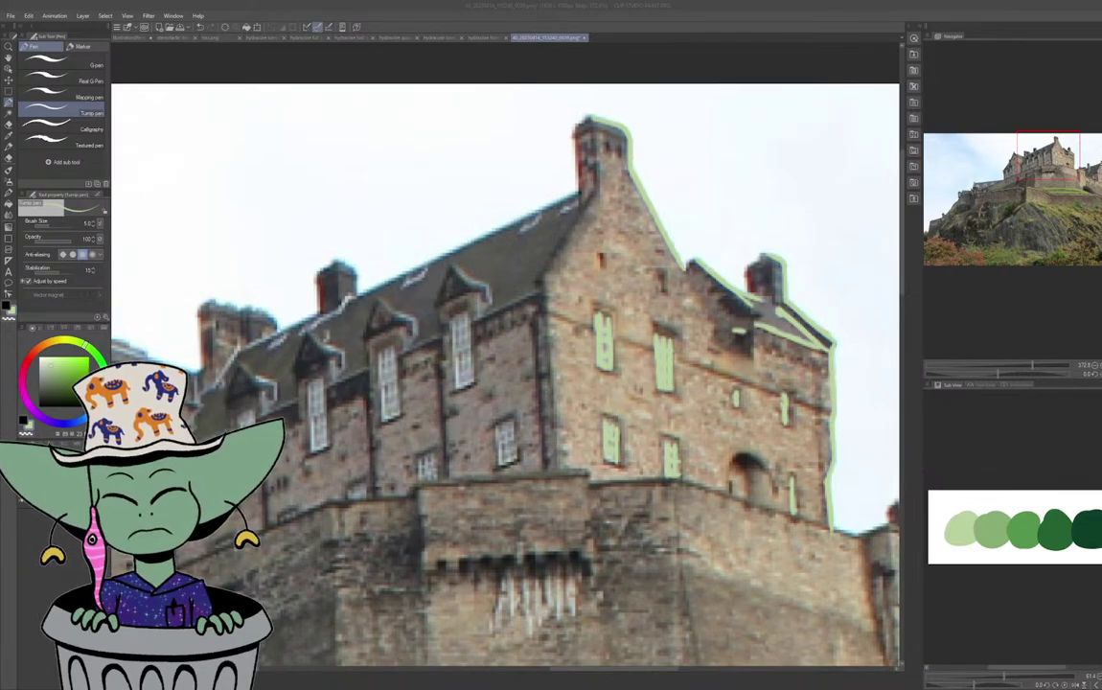
Mark the pale patches near the top of the dark roof and trace its ridge line in light green.
left_click_drag(521, 231, 539, 223)
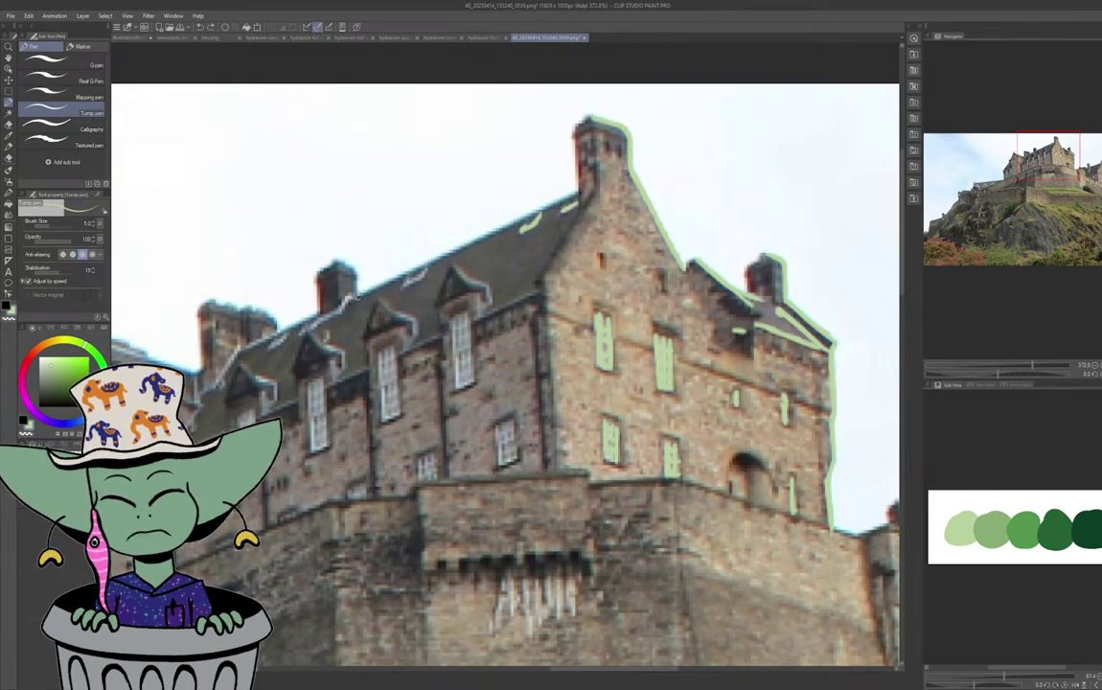
left_click_drag(357, 296, 411, 273)
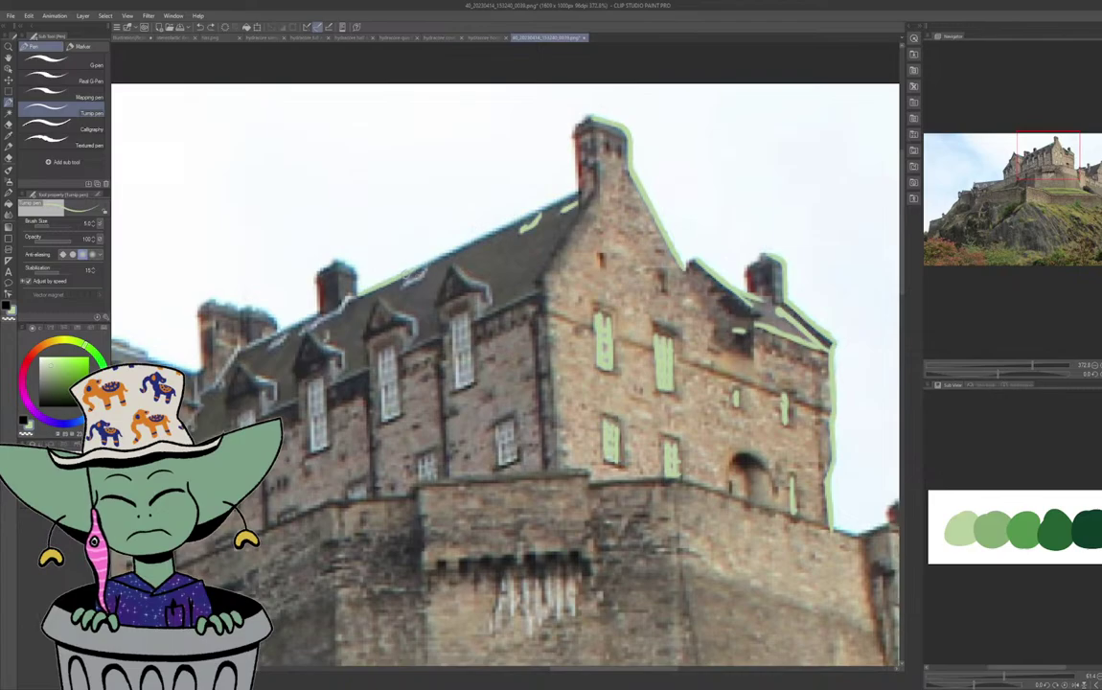
left_click_drag(422, 267, 548, 207)
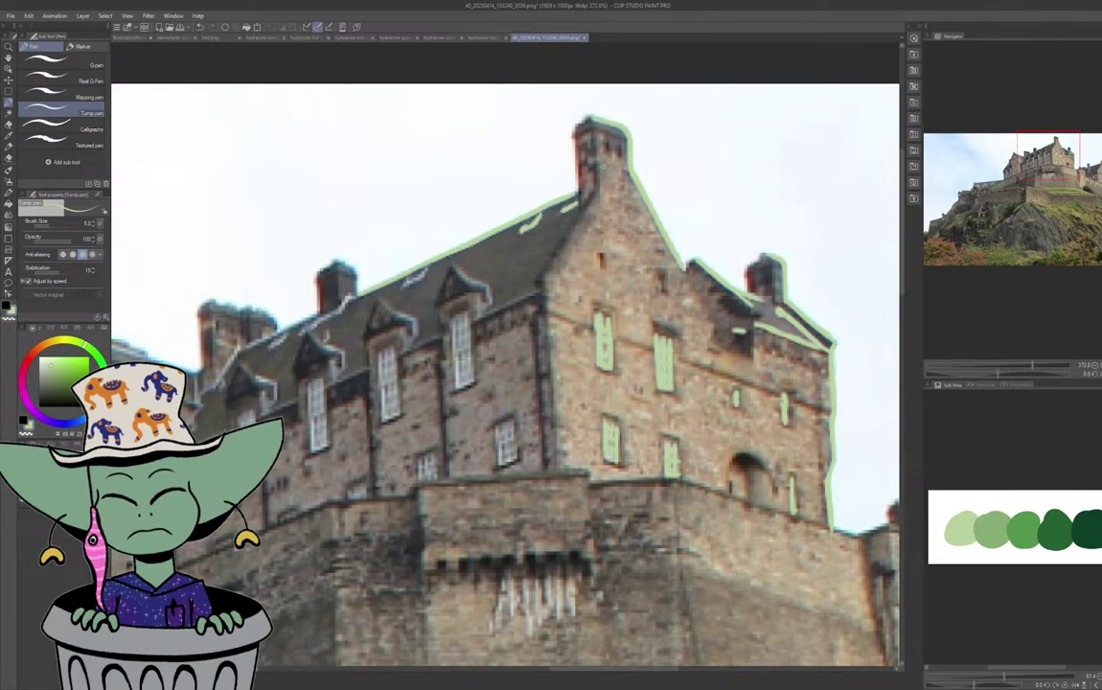
Remove the green patches from the roof slope and outline the chimney at the lower end of the ridge in light green.
key("e")
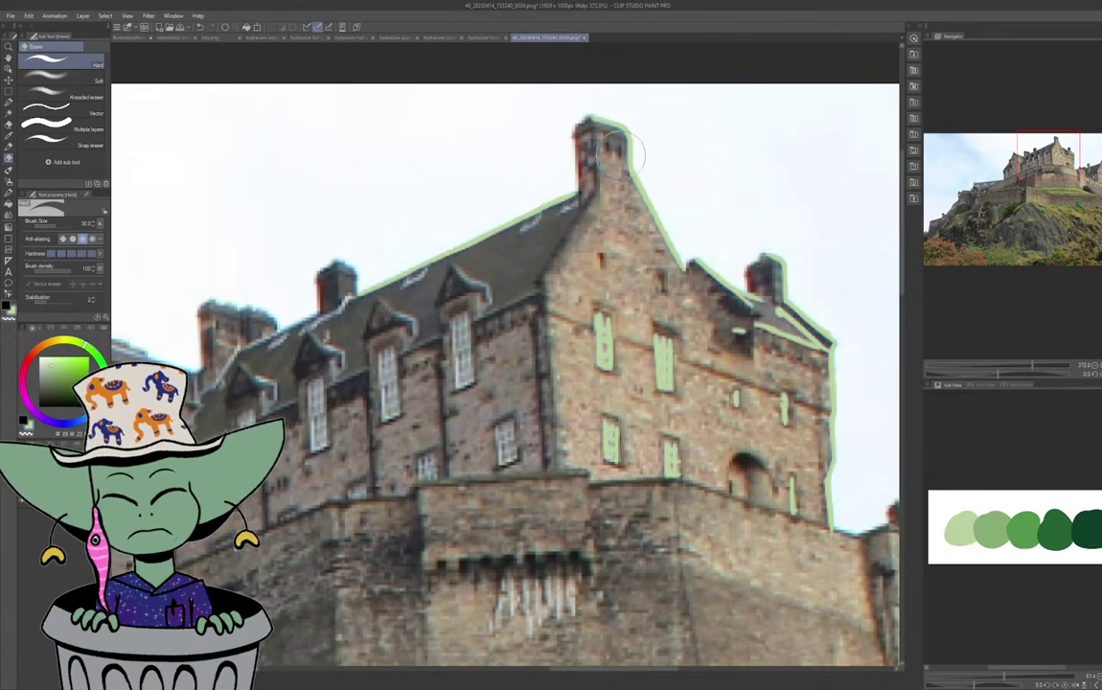
key("p")
key("p")
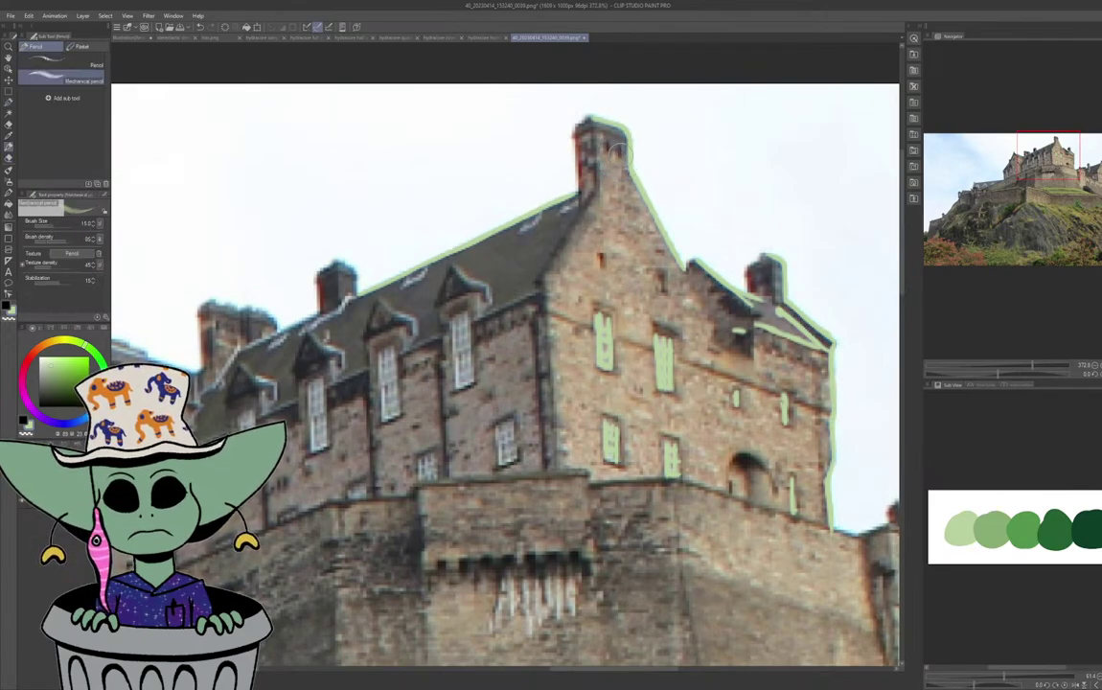
key("p")
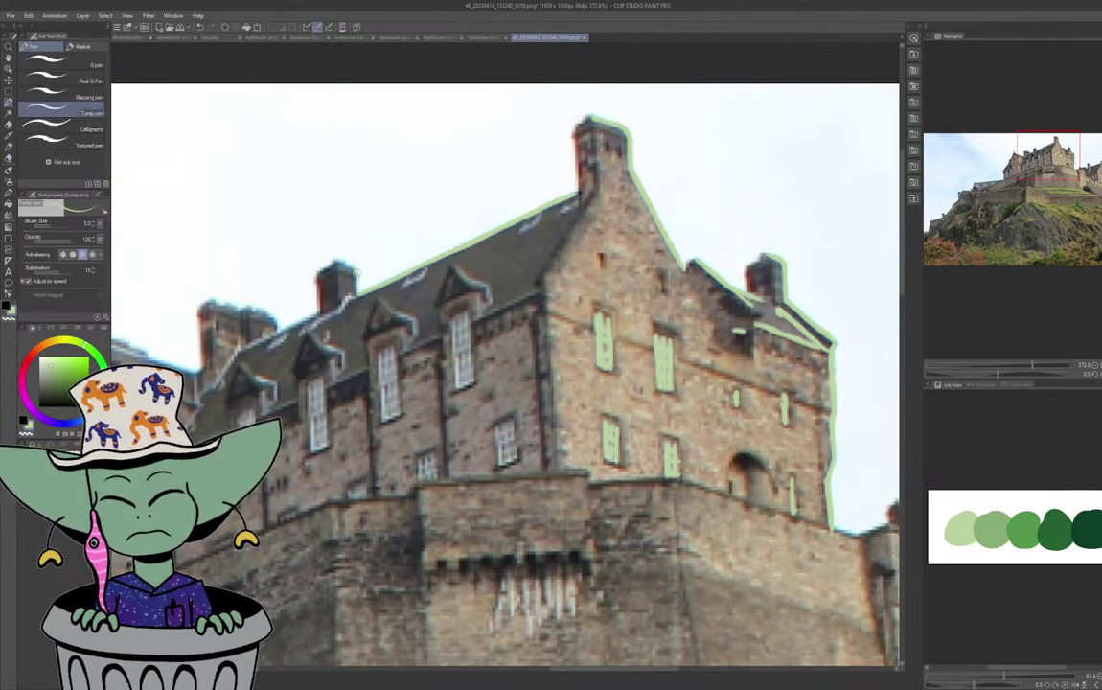
mouse_move(356, 272)
left_mouse_down()
mouse_move(320, 322)
mouse_move(315, 312)
mouse_move(279, 330)
left_mouse_up()
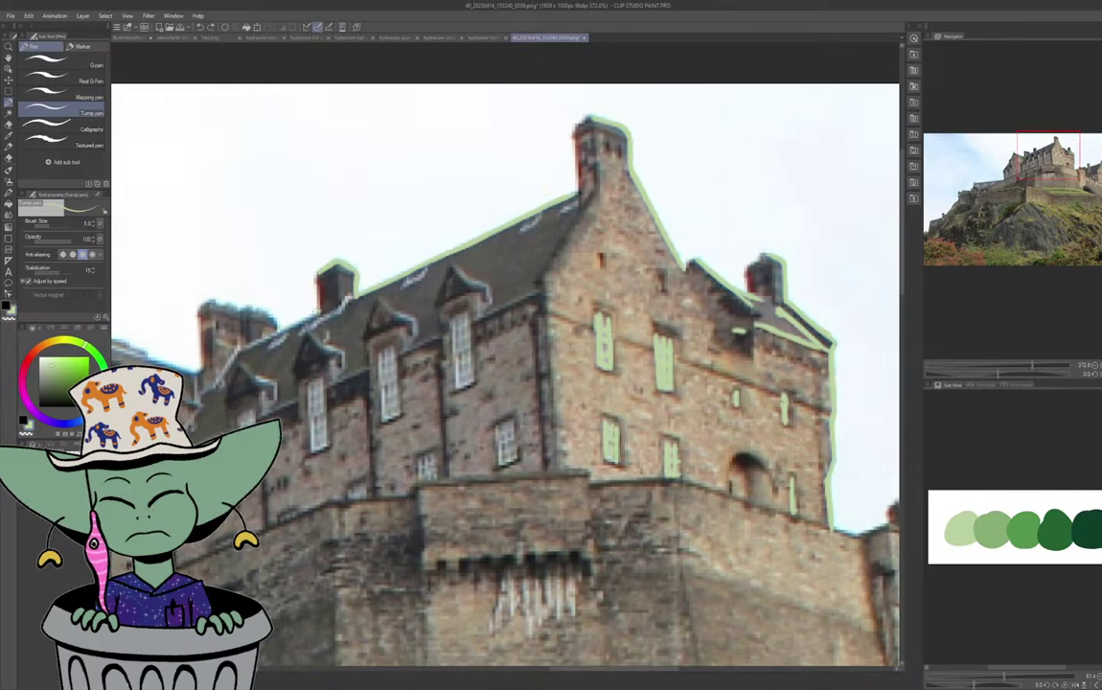
Trace light green edges along the wide chimney, the lower roofline, the stepped gable's slope and the small chimney beyond it.
left_click_drag(1058, 173, 1031, 178)
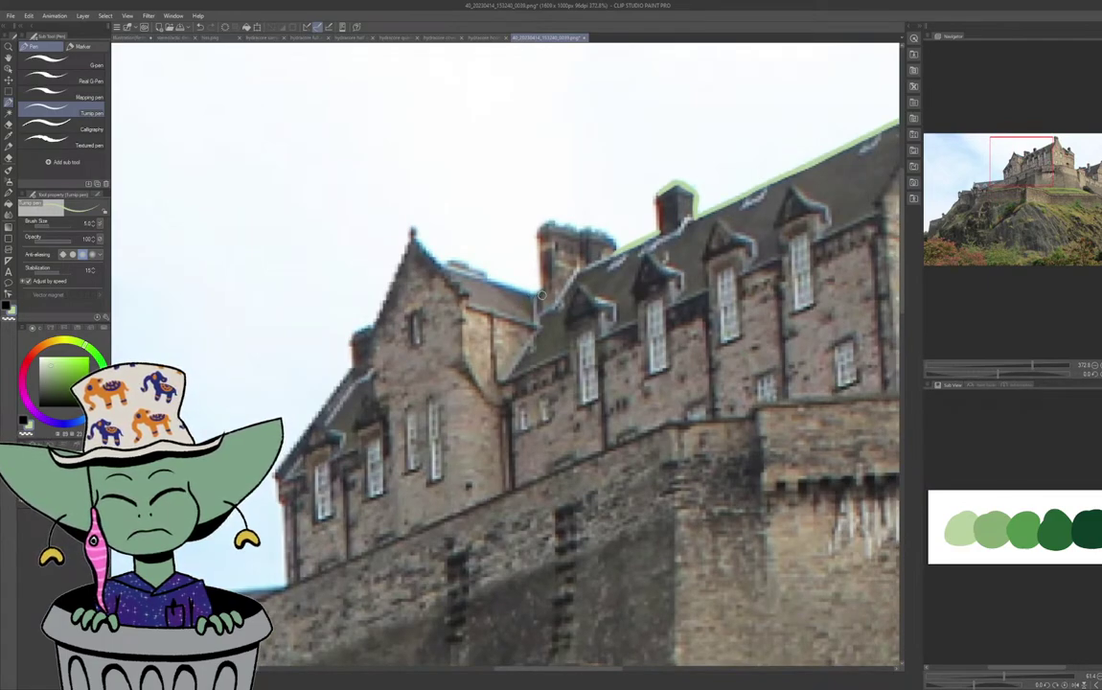
left_click_drag(618, 247, 565, 227)
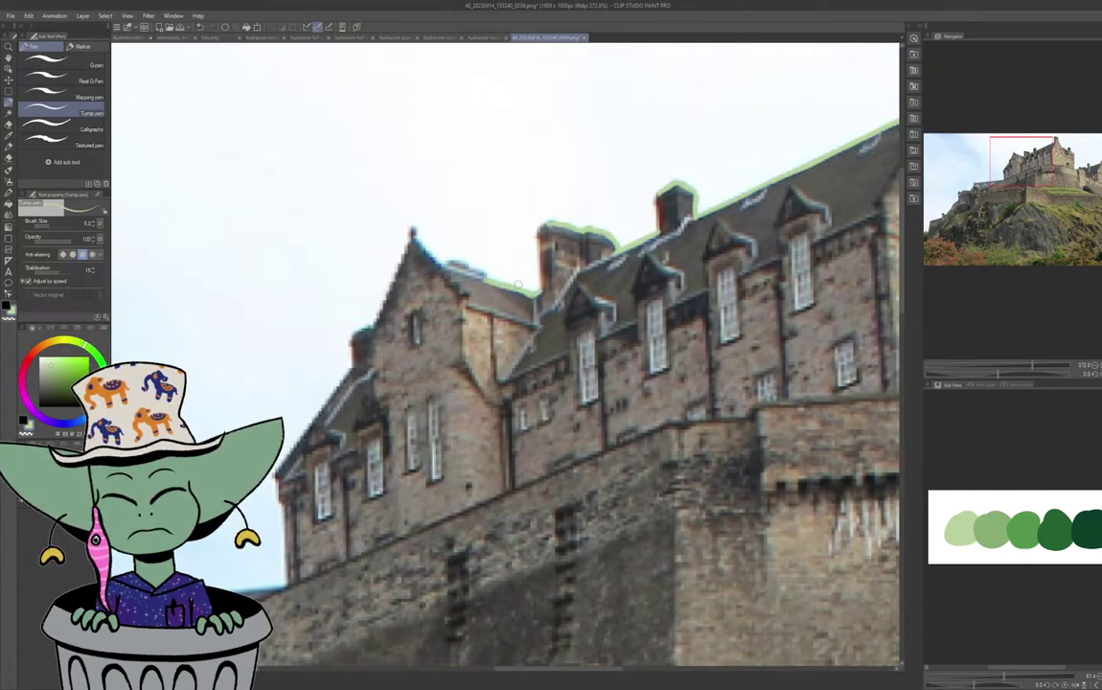
left_click_drag(487, 279, 448, 262)
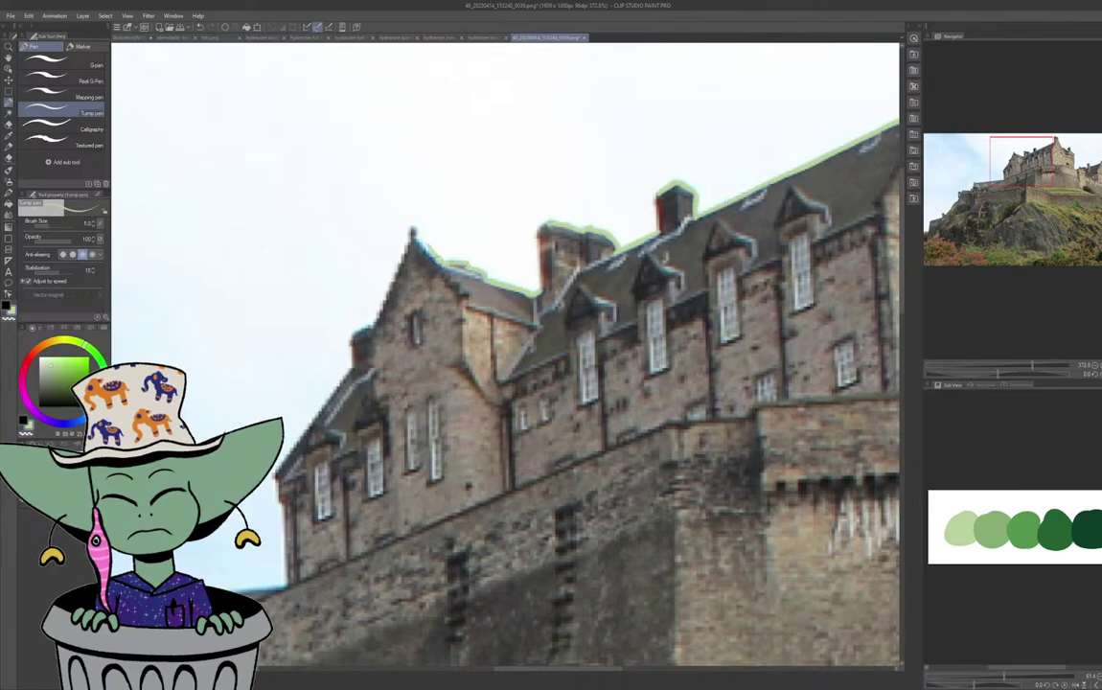
left_click_drag(443, 266, 414, 229)
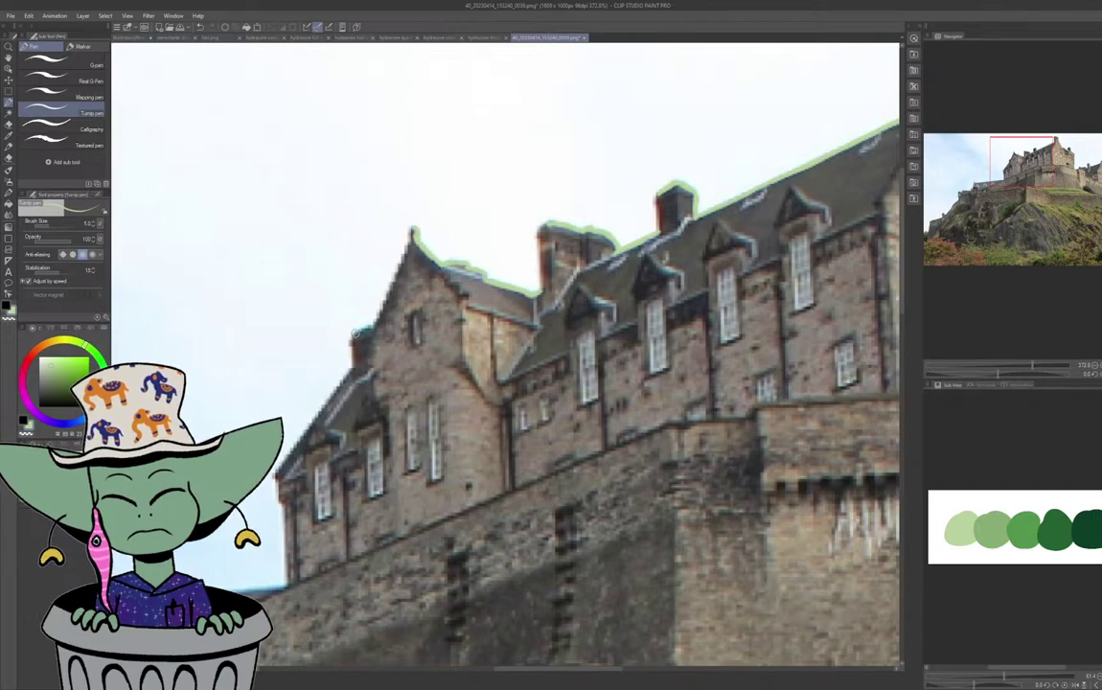
left_click_drag(353, 336, 373, 324)
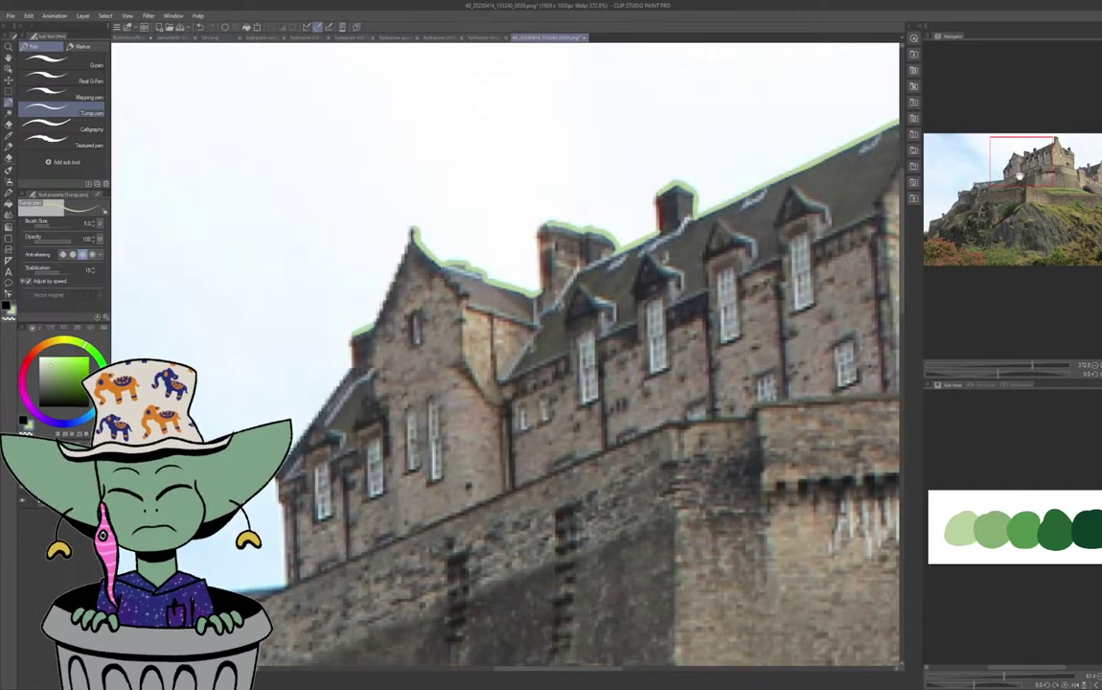
left_click_drag(1019, 177, 1078, 143)
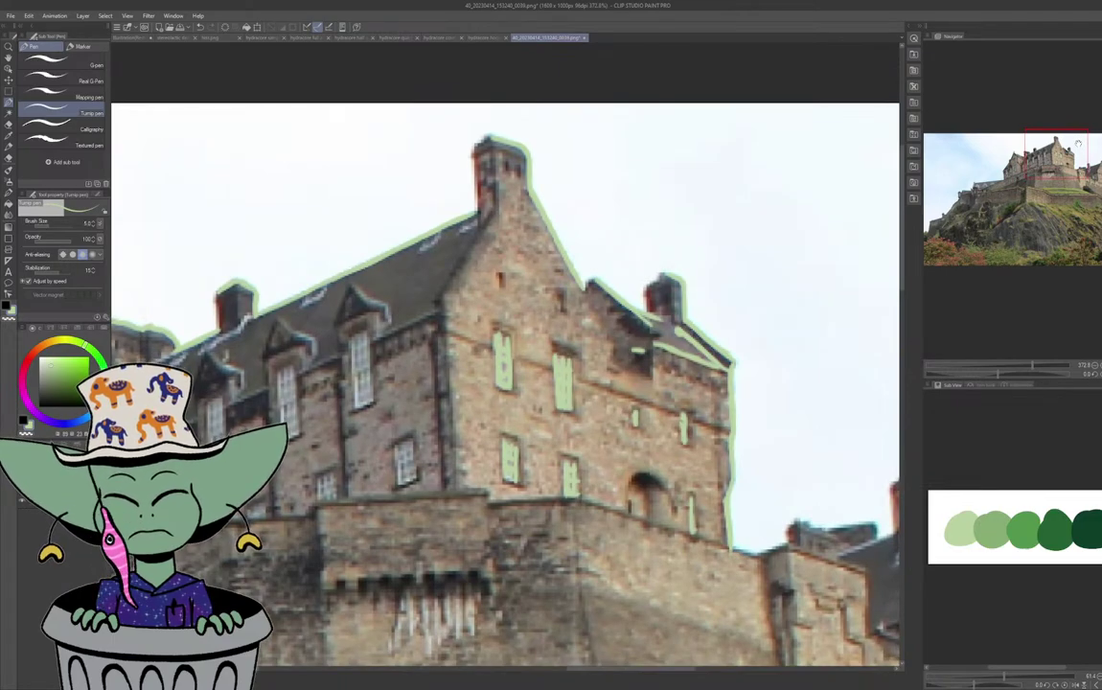
key("Delete")
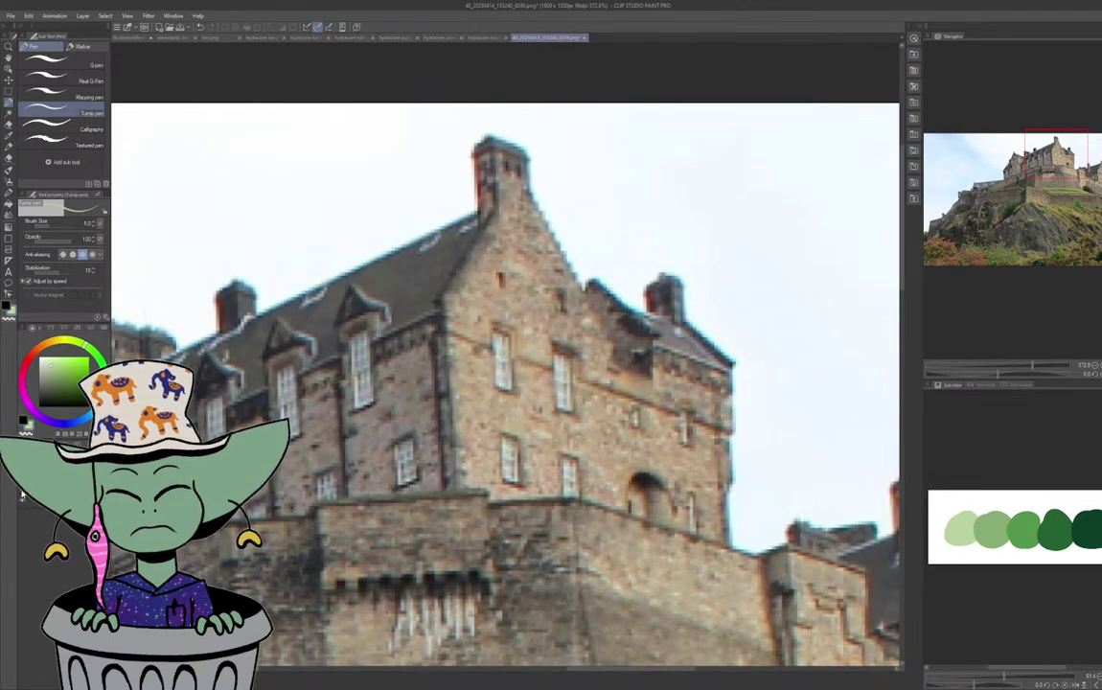
key("ctrl+y")
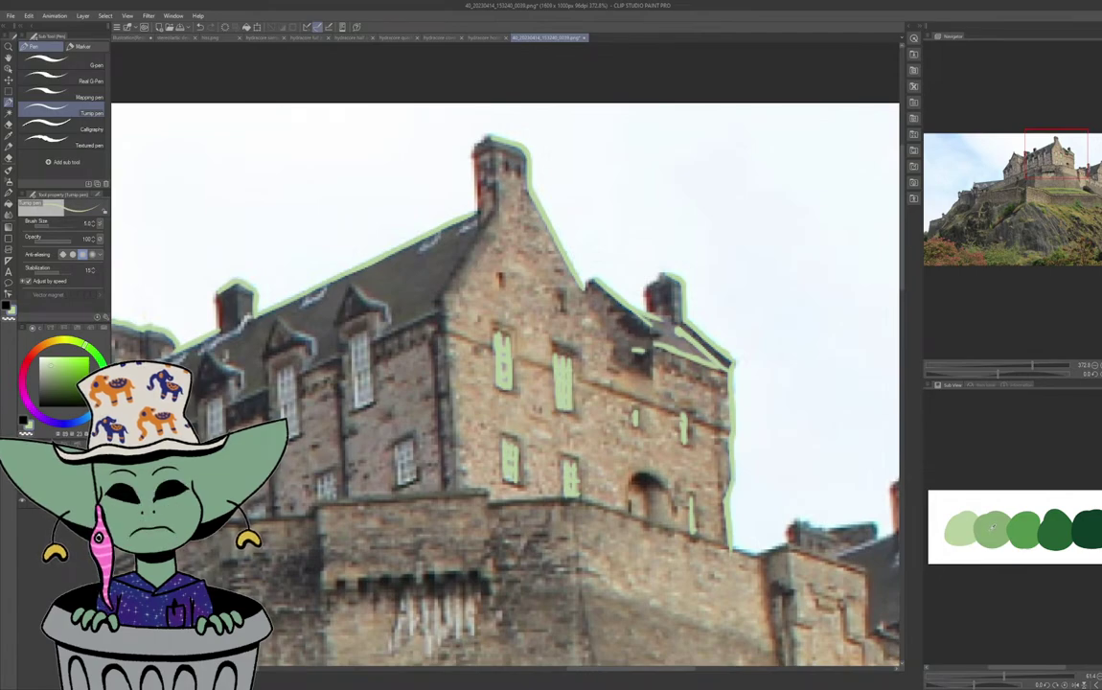
Sample the darkest green and block in the arched doorway's shadow and the shadow beneath the side roof's edge.
left_click(1088, 529, "alt")
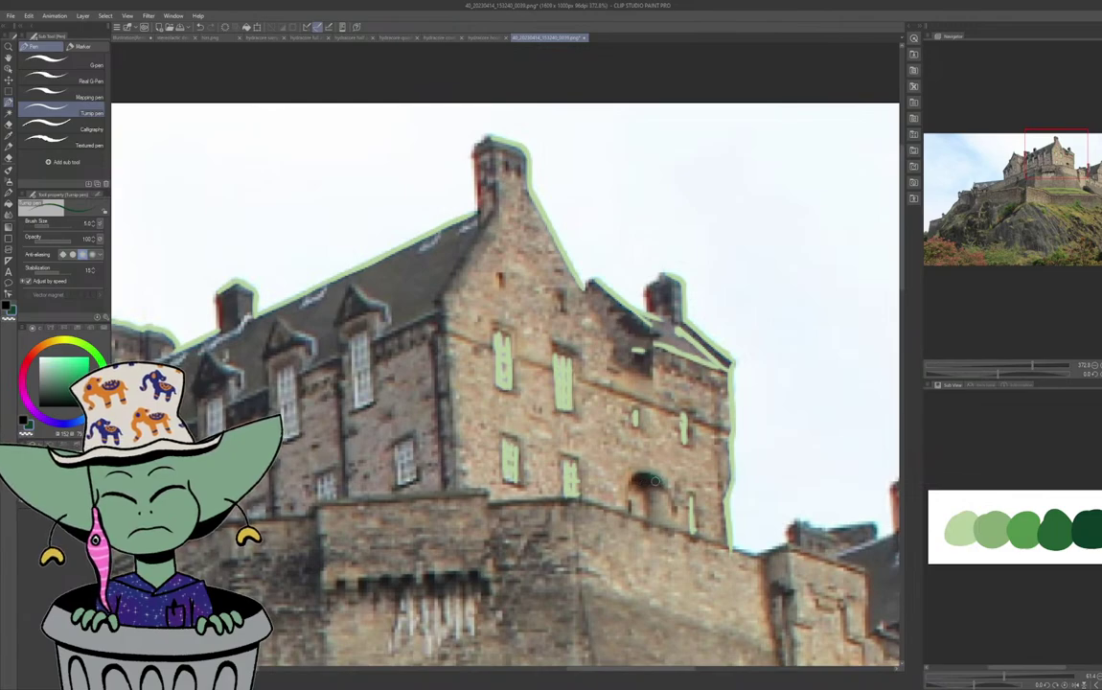
mouse_move(659, 482)
left_mouse_down()
mouse_move(651, 519)
mouse_move(648, 494)
mouse_move(672, 487)
mouse_move(657, 479)
mouse_move(675, 507)
mouse_move(667, 490)
mouse_move(645, 495)
mouse_move(659, 487)
mouse_move(637, 486)
mouse_move(644, 480)
mouse_move(631, 506)
left_mouse_up()
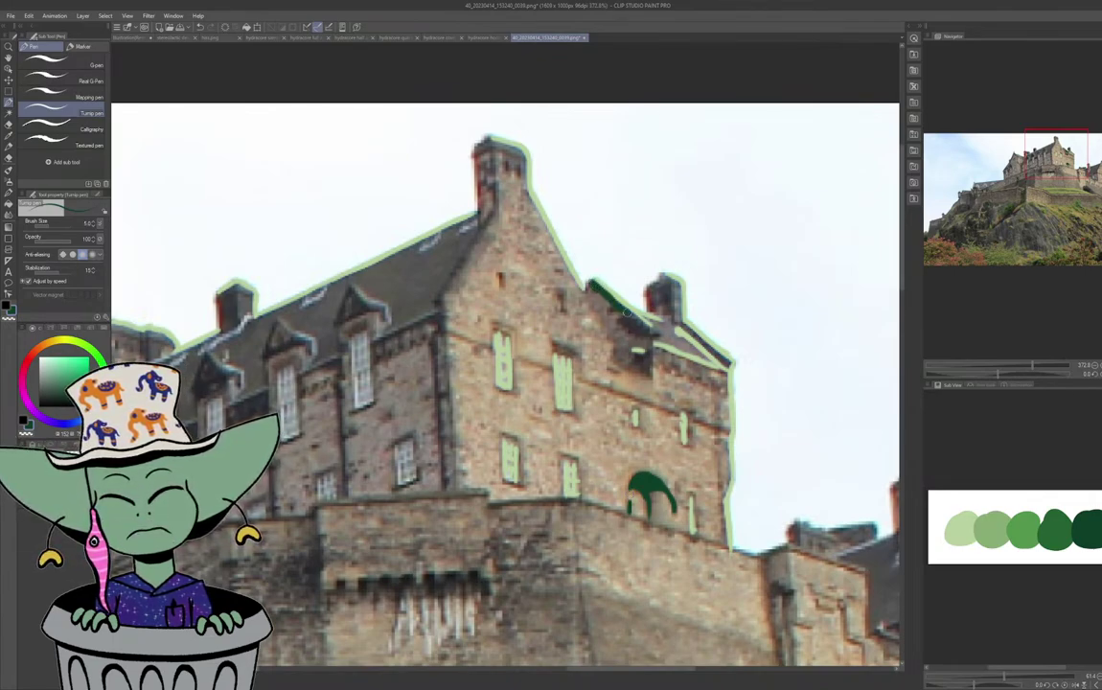
mouse_move(591, 284)
left_mouse_down()
mouse_move(652, 331)
mouse_move(618, 307)
mouse_move(644, 324)
left_mouse_up()
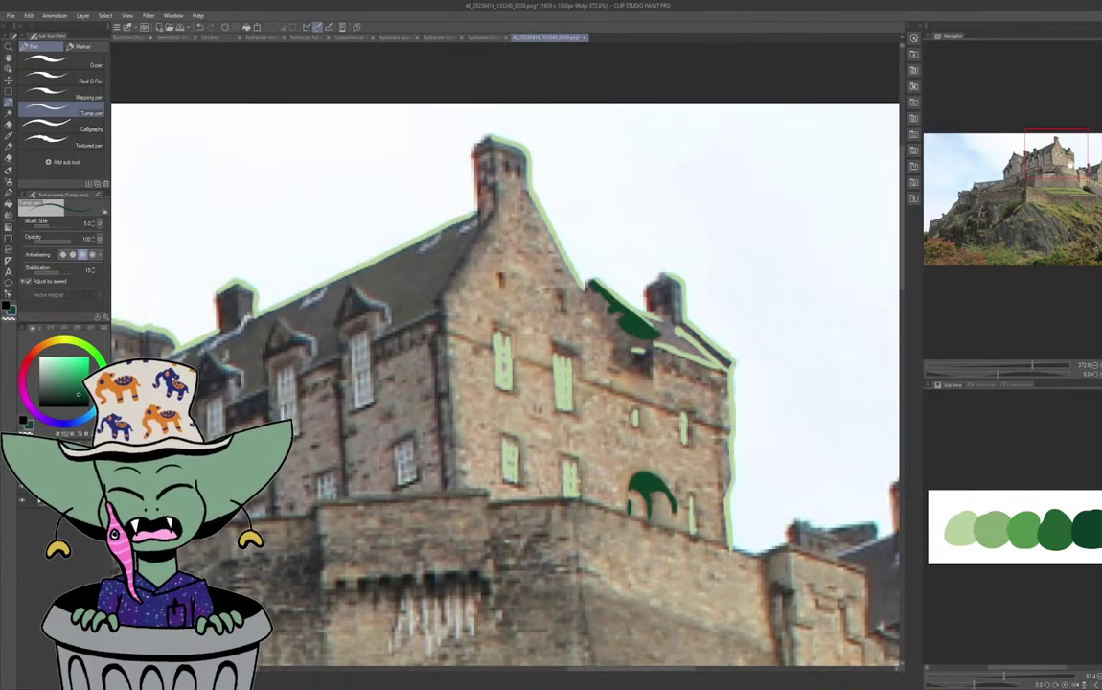
Mark the tall chimney's openings, the corner drainpipe and the frame of the small lower window in the darkest green.
left_click_drag(1069, 166, 1052, 167)
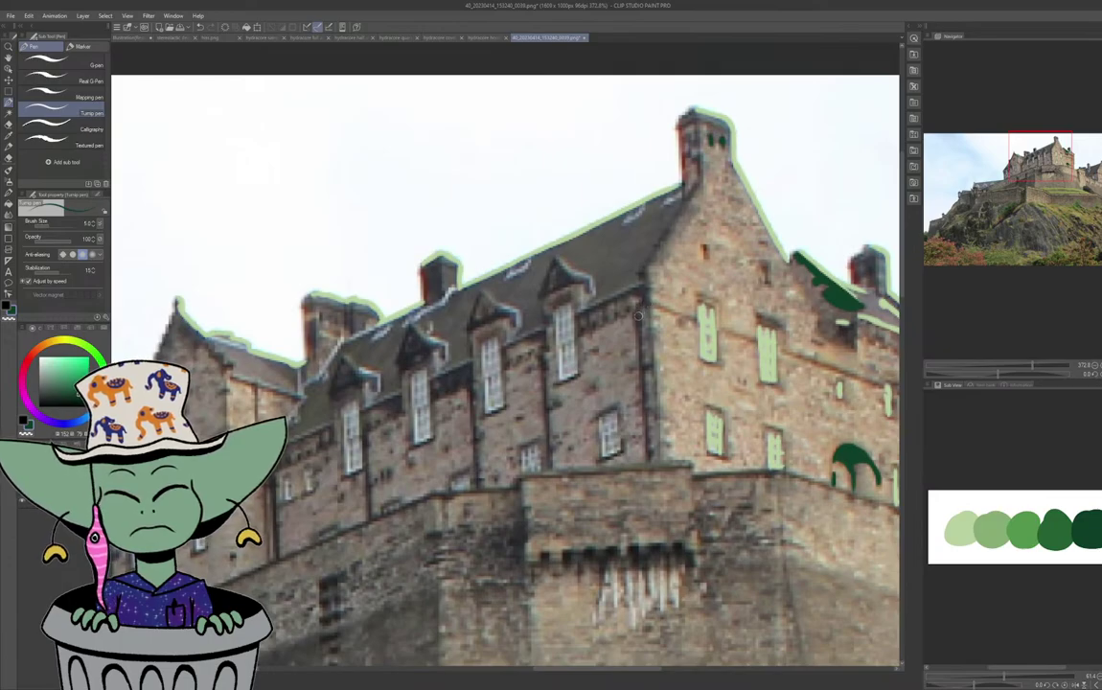
left_click_drag(640, 311, 646, 459)
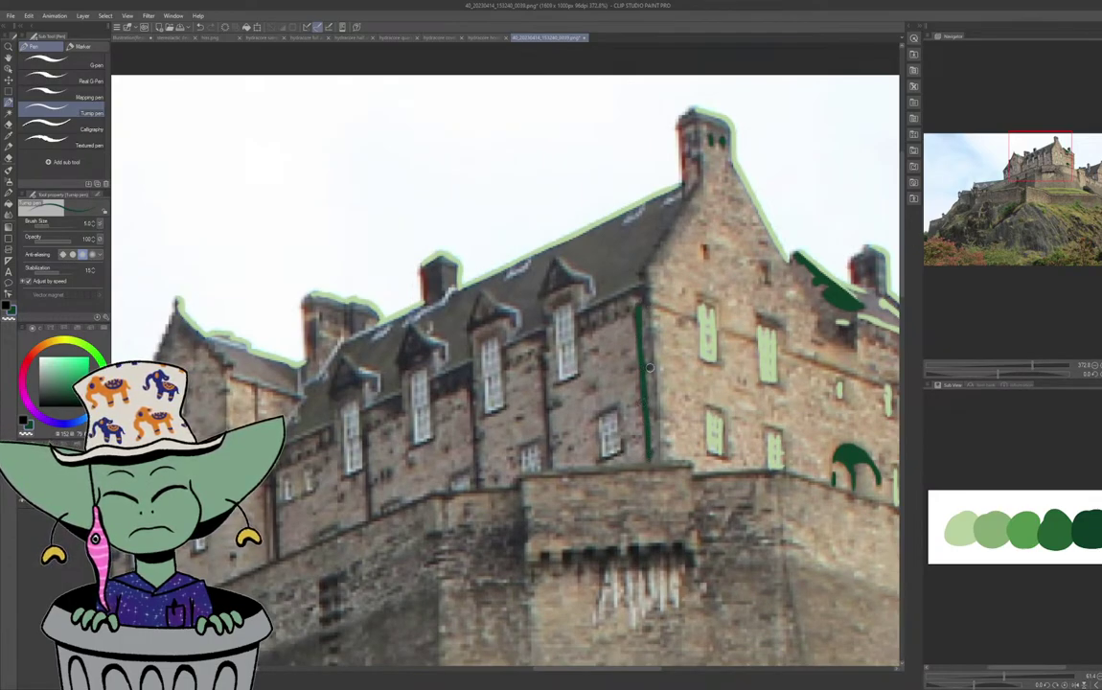
left_click_drag(645, 368, 633, 368)
mouse_move(646, 283)
left_mouse_down()
mouse_move(644, 304)
mouse_move(643, 283)
left_mouse_up()
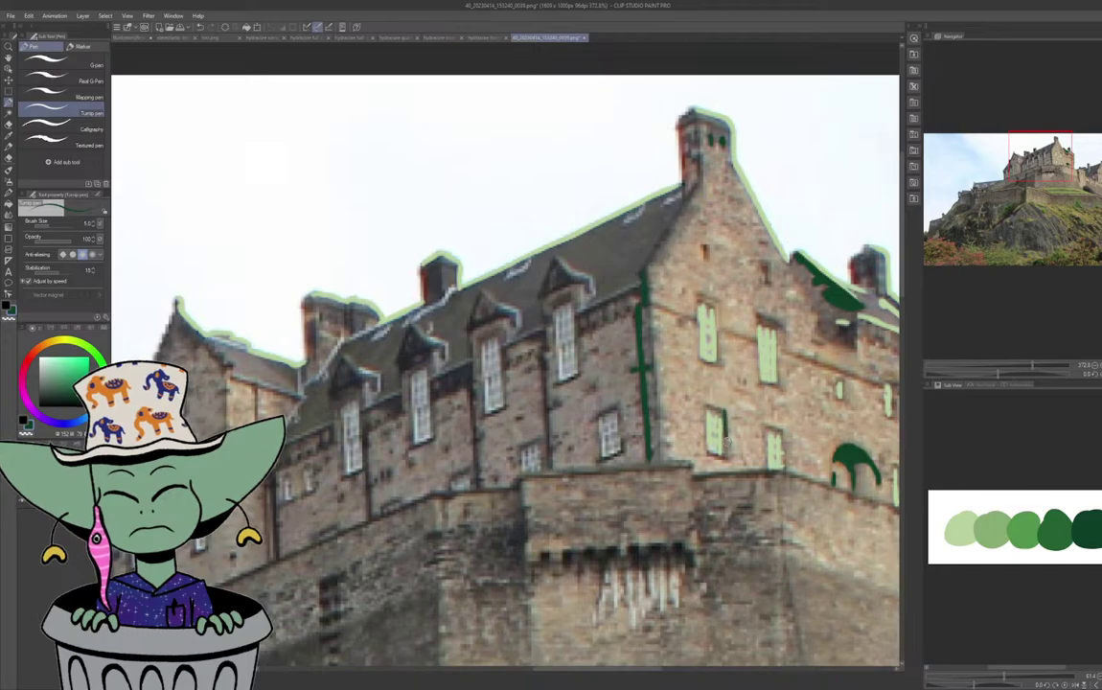
mouse_move(723, 410)
left_mouse_down()
mouse_move(728, 457)
mouse_move(708, 455)
left_mouse_up()
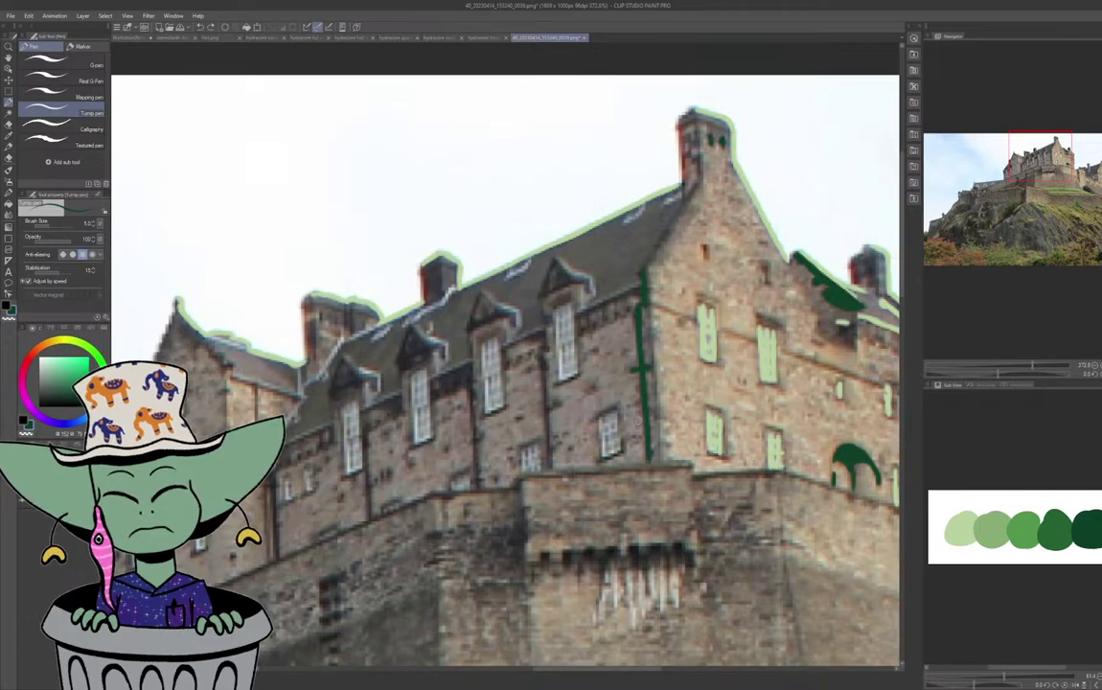
mouse_move(598, 461)
left_mouse_down()
mouse_move(607, 415)
mouse_move(622, 451)
mouse_move(621, 440)
mouse_move(601, 459)
mouse_move(595, 420)
left_mouse_up()
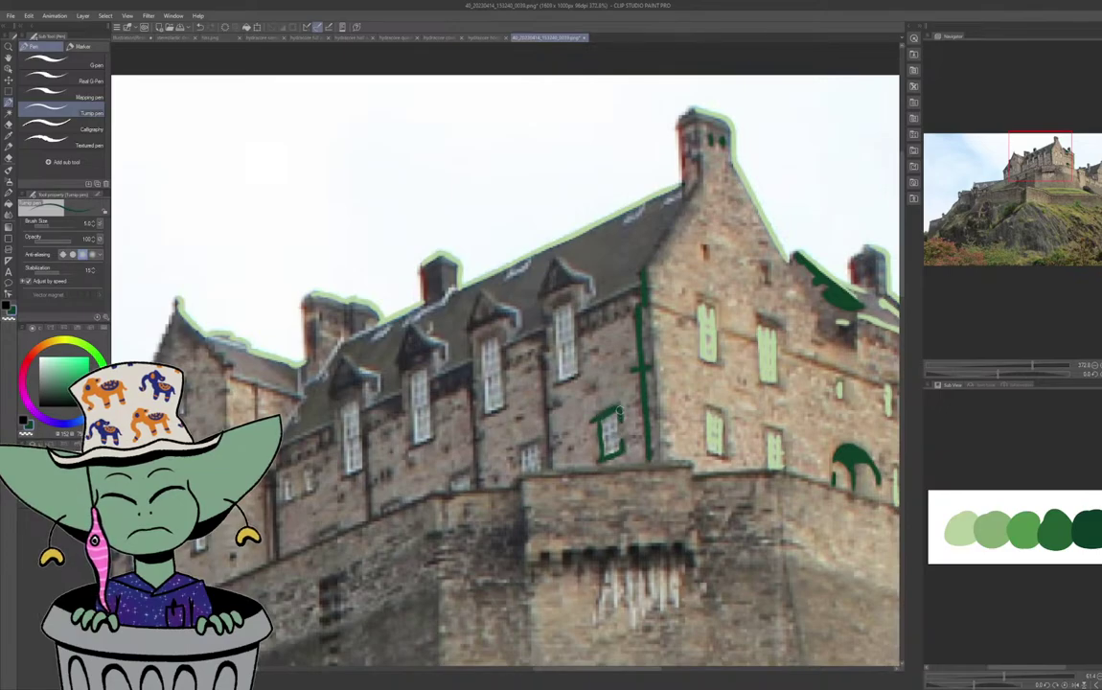
Trace the next two drainpipes, the ledge between them and the shadows around the adjacent windows in dark green.
mouse_move(543, 331)
left_mouse_down()
mouse_move(549, 435)
mouse_move(548, 403)
mouse_move(549, 448)
left_mouse_up()
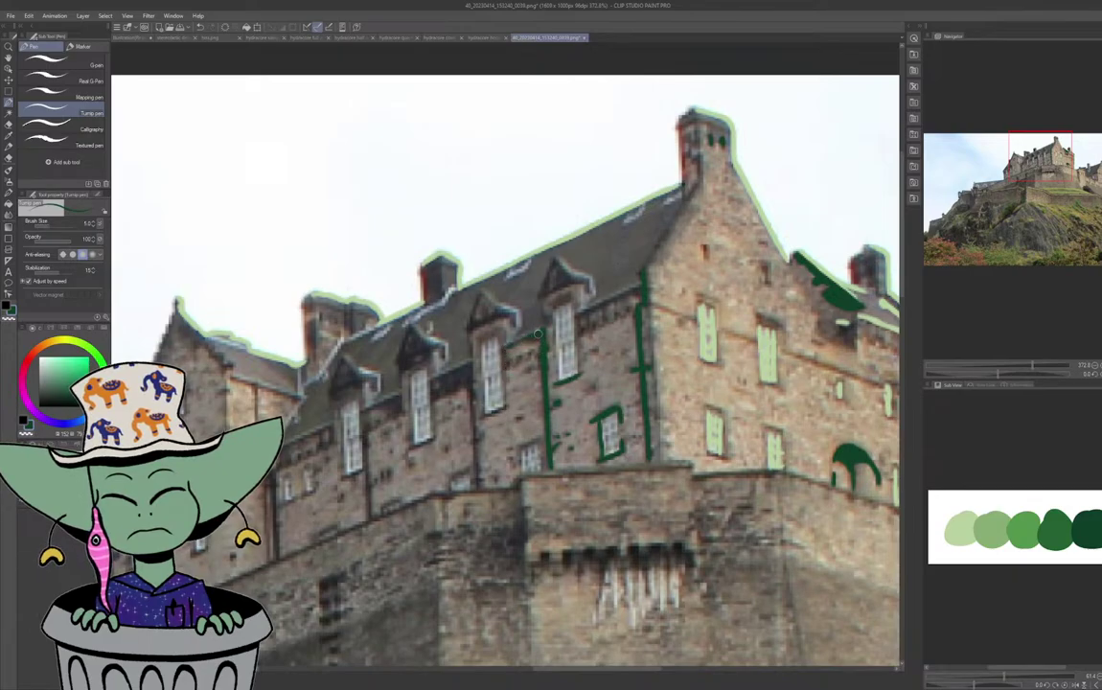
mouse_move(507, 346)
left_mouse_down()
mouse_move(508, 366)
mouse_move(518, 359)
left_mouse_up()
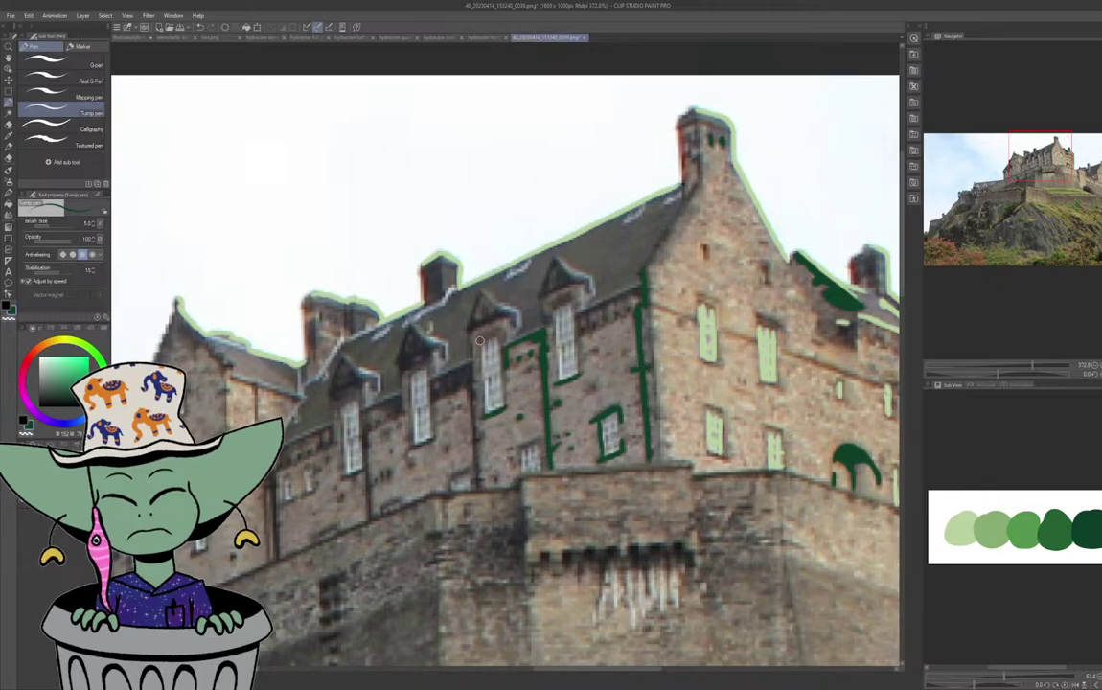
left_click_drag(471, 364, 476, 433)
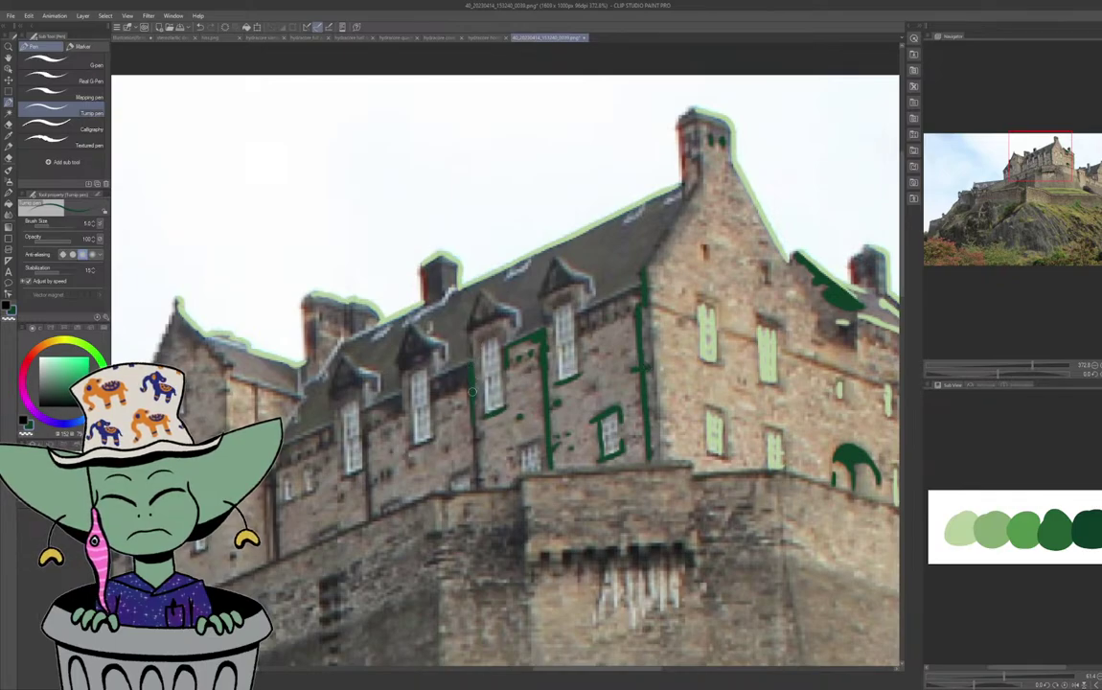
left_click_drag(472, 391, 478, 464)
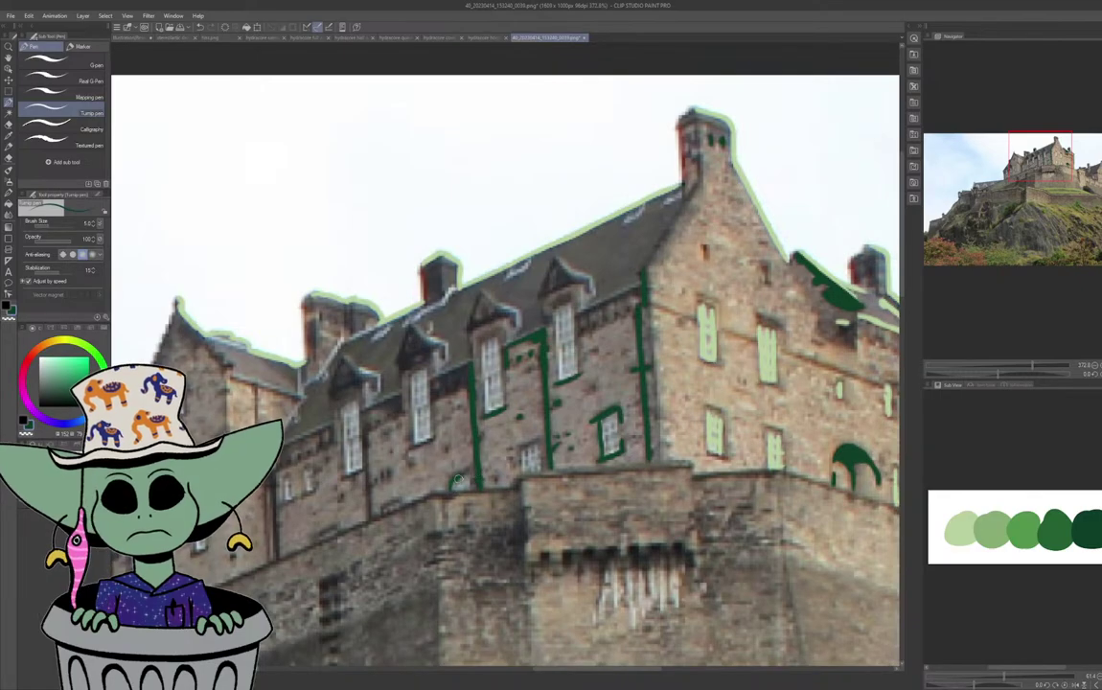
left_click_drag(459, 479, 475, 474)
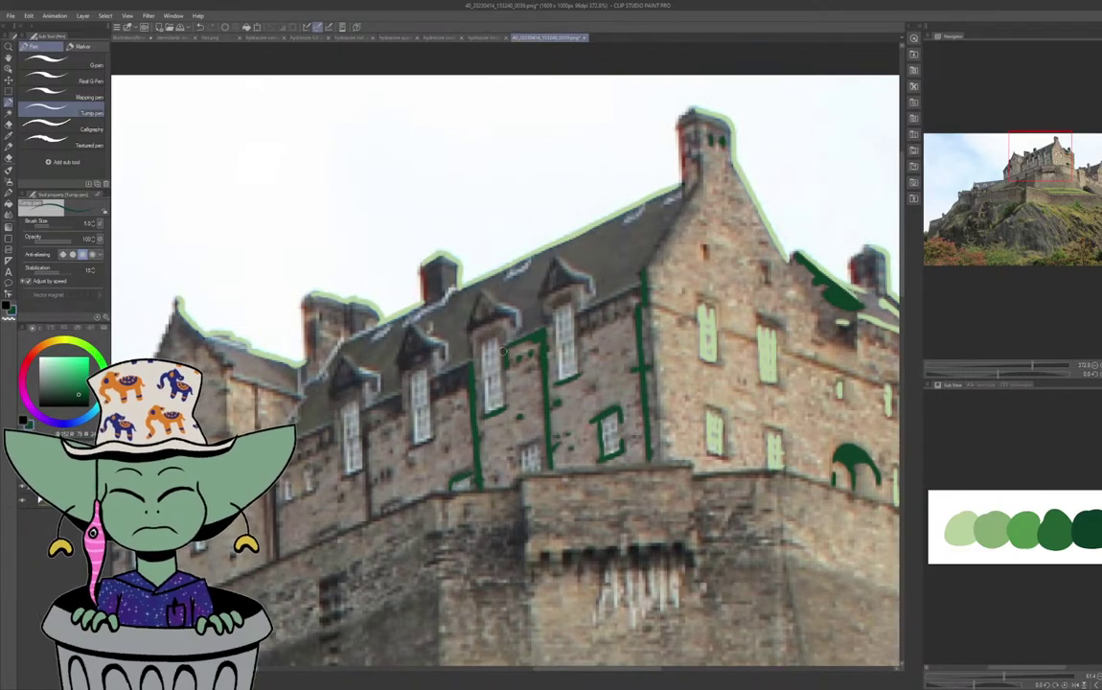
Paint the shadowed gables of the two dormers nearest the tall chimney in dark green.
mouse_move(510, 308)
left_mouse_down()
mouse_move(470, 330)
mouse_move(473, 362)
left_mouse_up()
left_click_drag(509, 315, 512, 322)
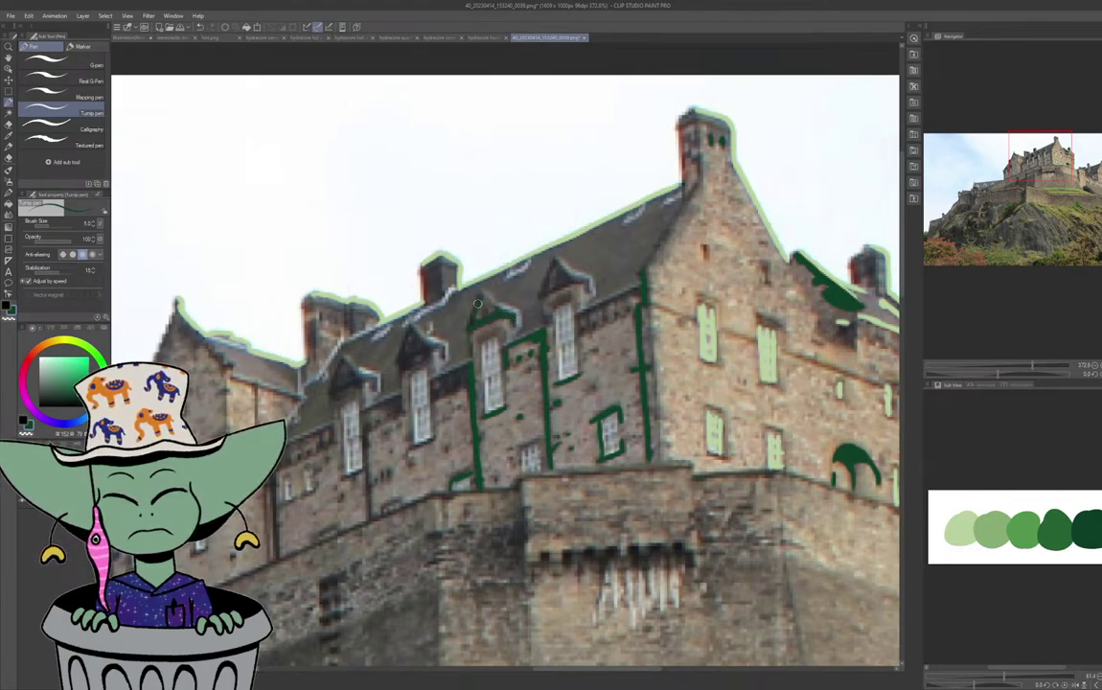
left_click_drag(483, 299, 486, 307)
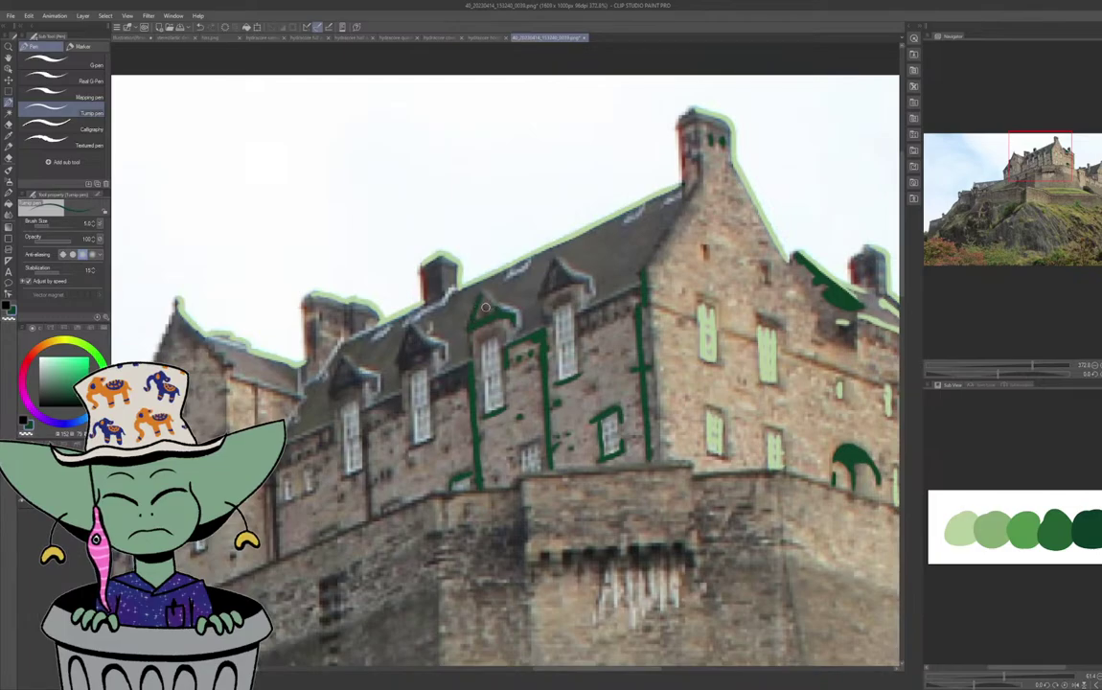
mouse_move(555, 262)
left_mouse_down()
mouse_move(544, 295)
mouse_move(586, 281)
mouse_move(573, 276)
left_mouse_up()
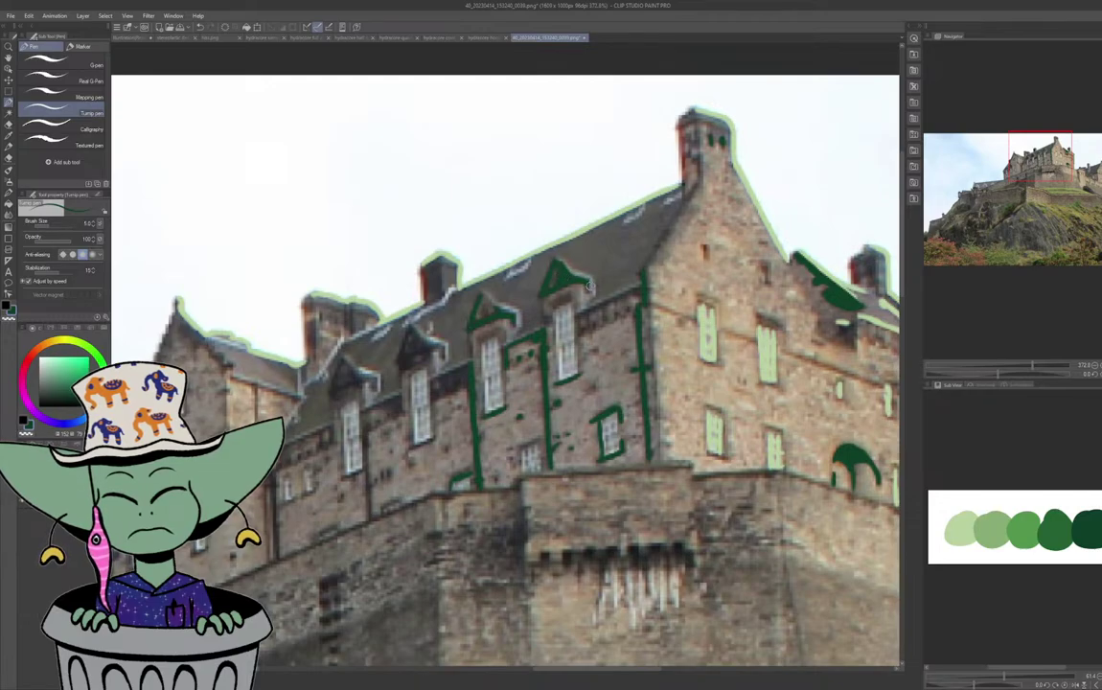
Switch to light green, trace the roof and dormer highlights, and fill the windows near the building's corner and parapet.
left_click(1000, 529, "alt")
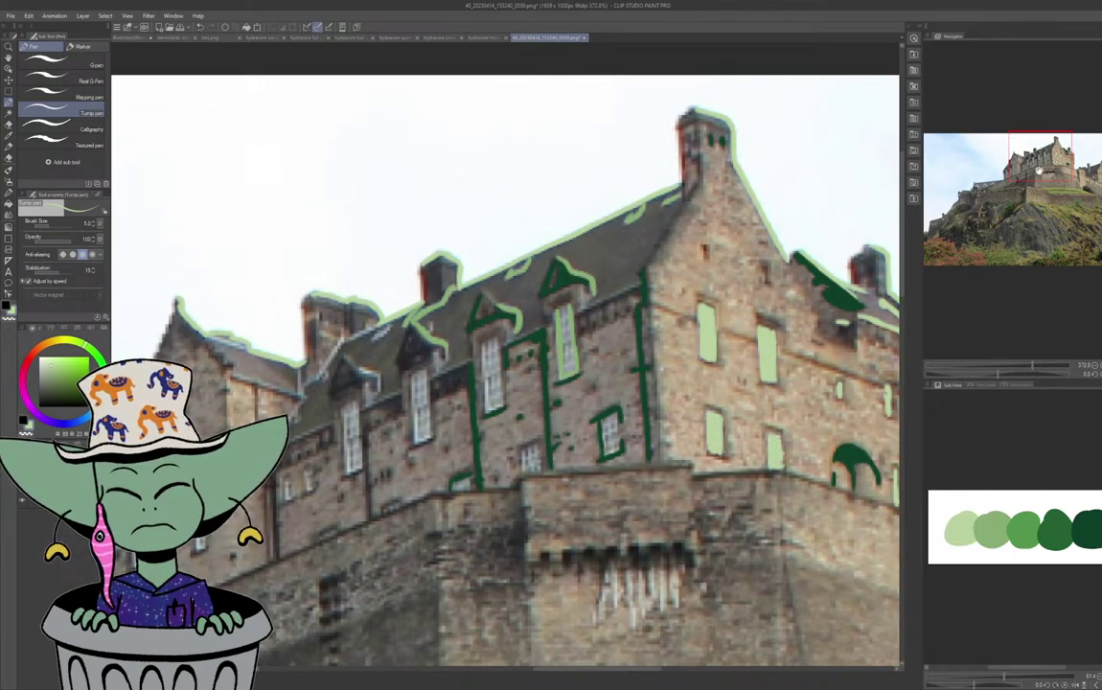
left_click_drag(1039, 171, 1039, 172)
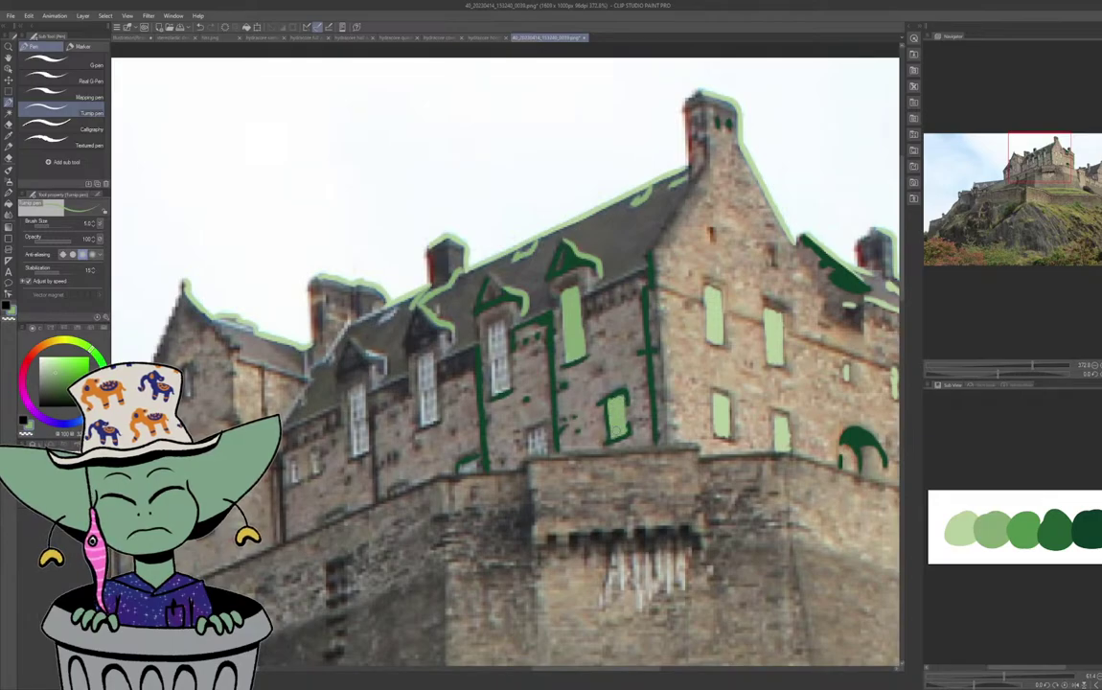
left_click(1097, 518)
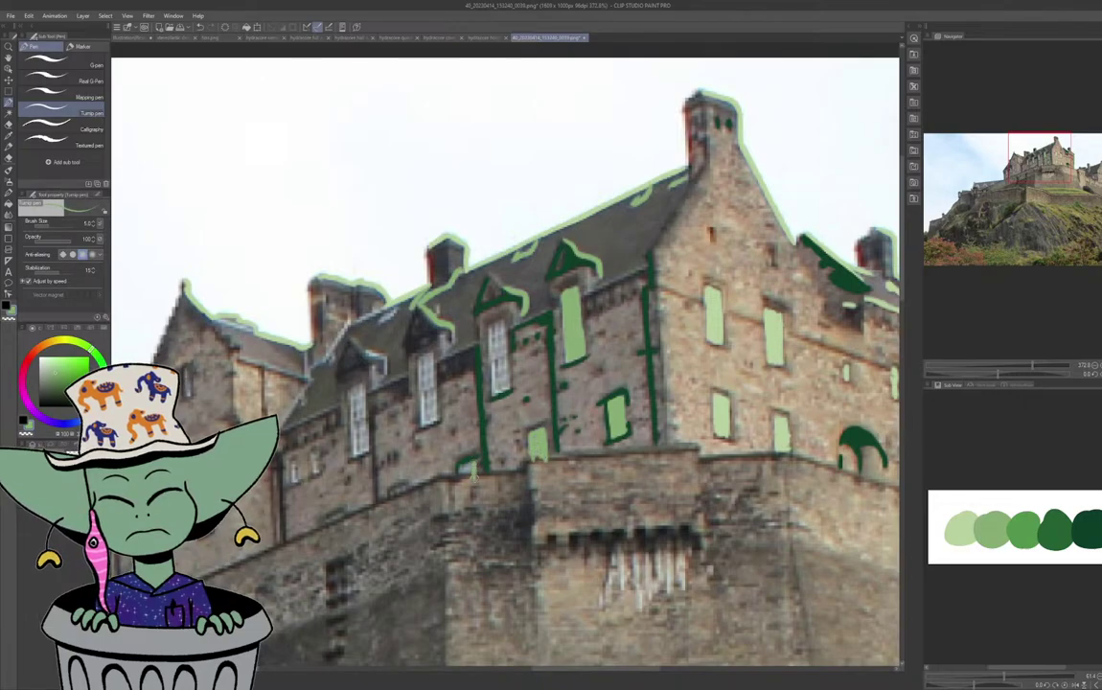
left_click_drag(473, 466, 474, 476)
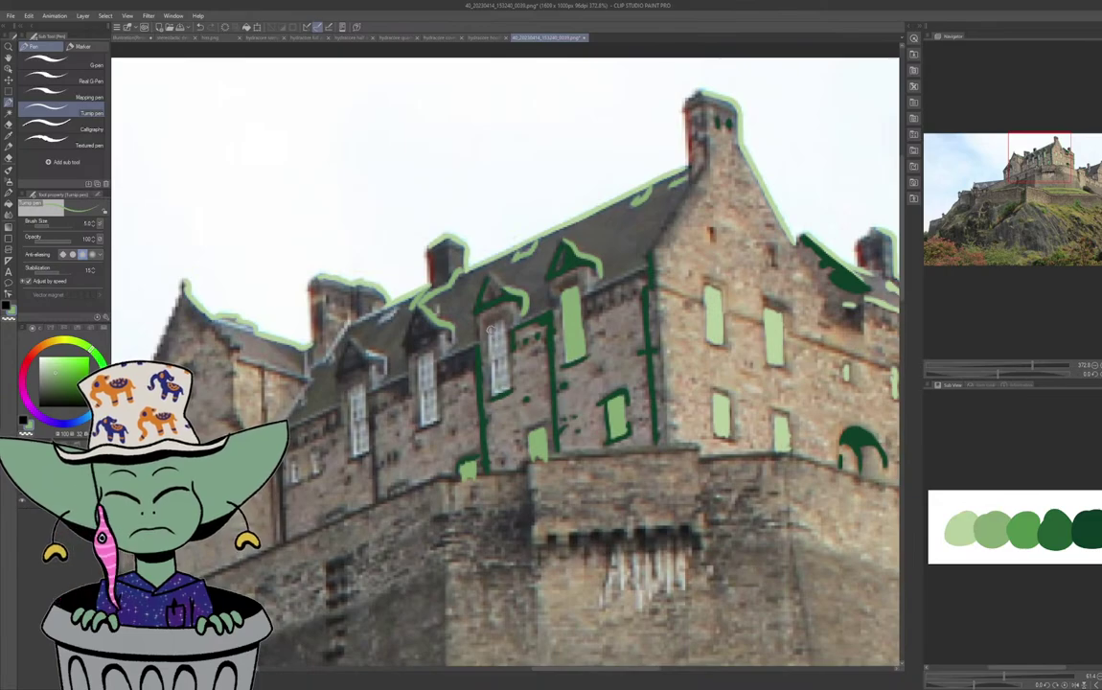
Fill the remaining three tall windows below the dormers in light green and mark the farthest dormer's pale edge.
mouse_move(489, 326)
left_mouse_down()
mouse_move(495, 392)
mouse_move(508, 393)
mouse_move(500, 332)
left_mouse_up()
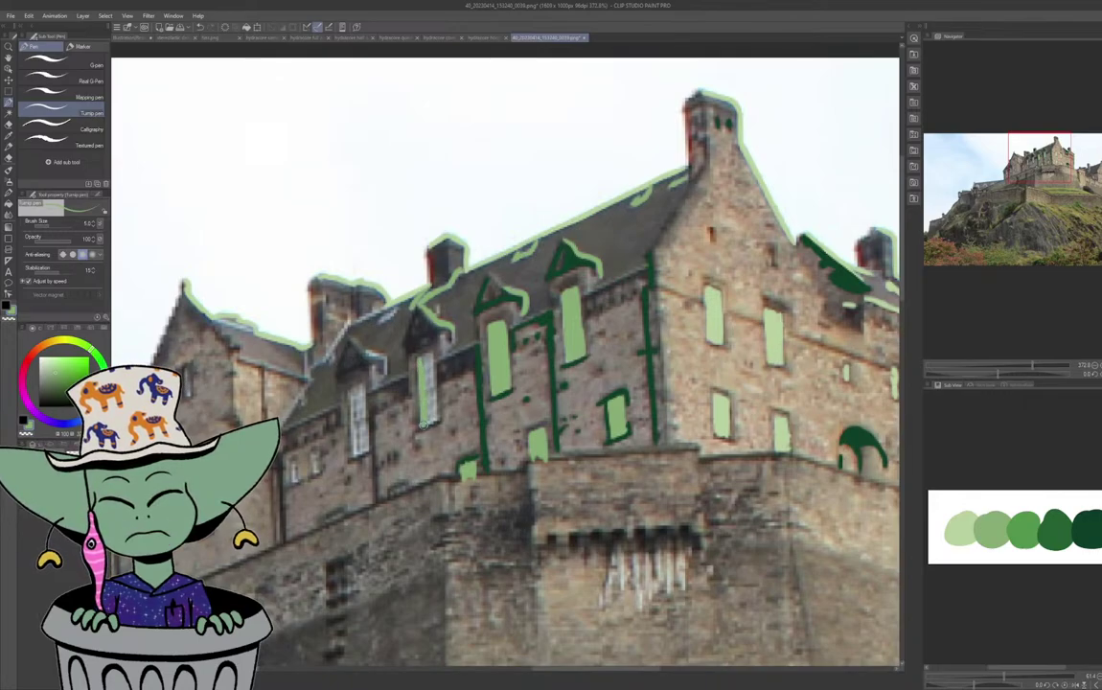
mouse_move(424, 425)
left_mouse_down()
mouse_move(438, 409)
mouse_move(436, 362)
mouse_move(426, 369)
left_mouse_up()
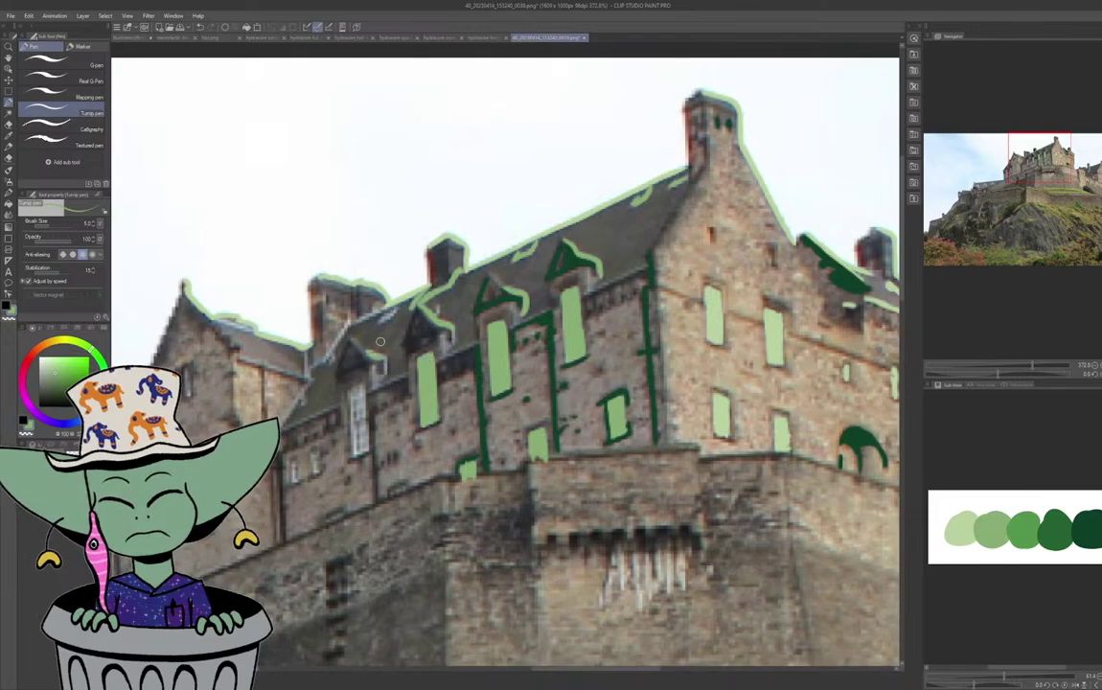
mouse_move(371, 352)
left_mouse_down()
mouse_move(350, 396)
mouse_move(353, 452)
mouse_move(367, 450)
mouse_move(360, 384)
mouse_move(367, 447)
mouse_move(357, 387)
left_mouse_up()
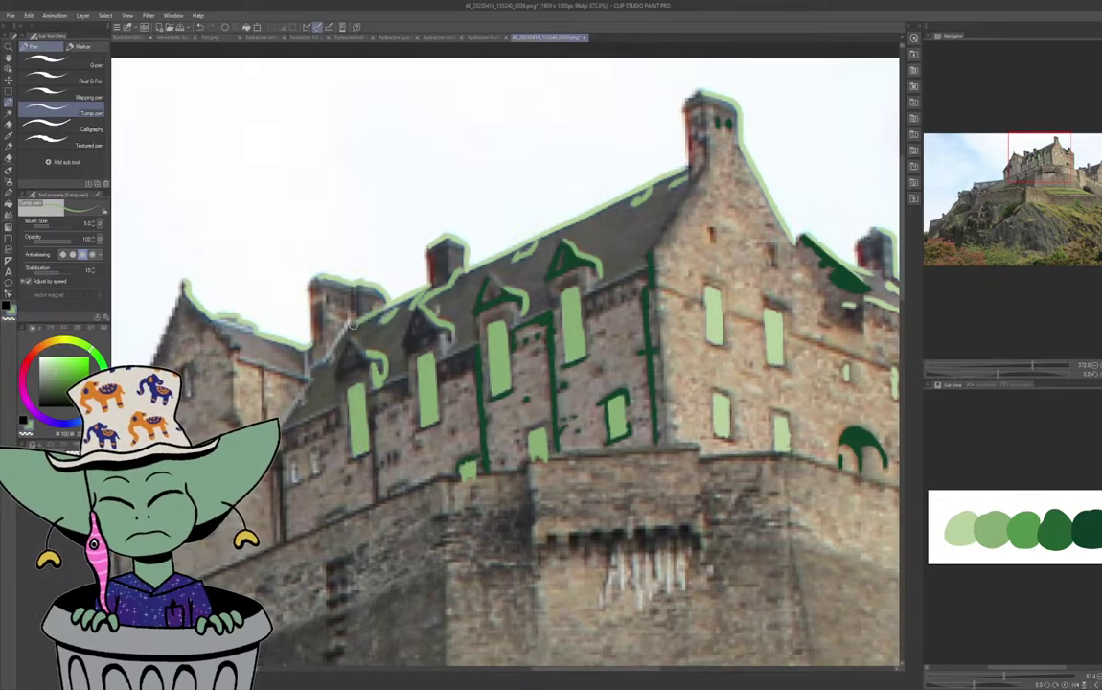
Trace light green edges where the long roof meets the lower building, and fill the small parapet windows and the stepped gable's upper window.
mouse_move(325, 360)
left_mouse_down()
mouse_move(309, 303)
mouse_move(388, 306)
left_mouse_up()
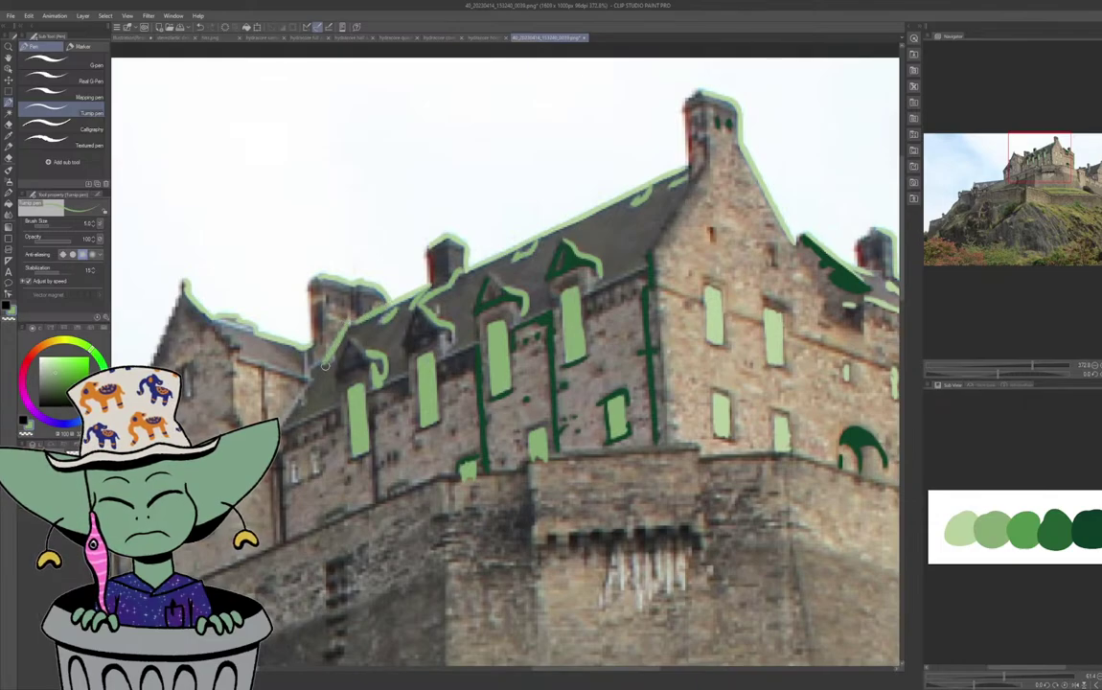
mouse_move(325, 367)
left_mouse_down()
mouse_move(311, 397)
mouse_move(283, 425)
left_mouse_up()
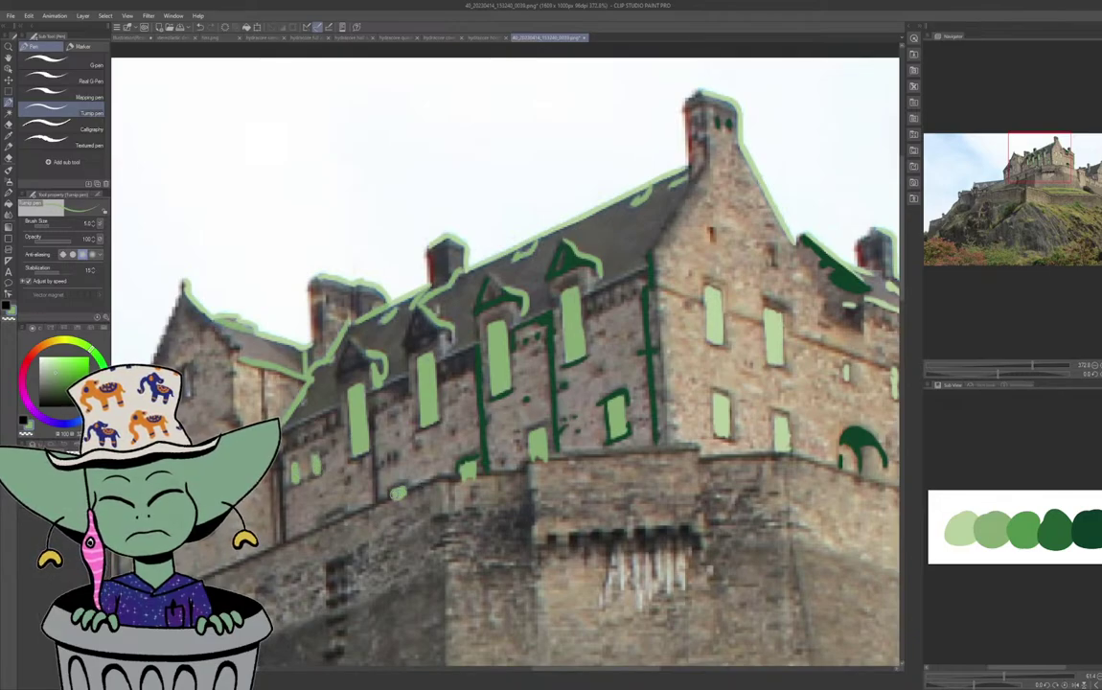
left_click(334, 521)
mouse_move(341, 521)
left_mouse_down()
mouse_move(329, 526)
mouse_move(342, 519)
left_mouse_up()
key("ctrl+z")
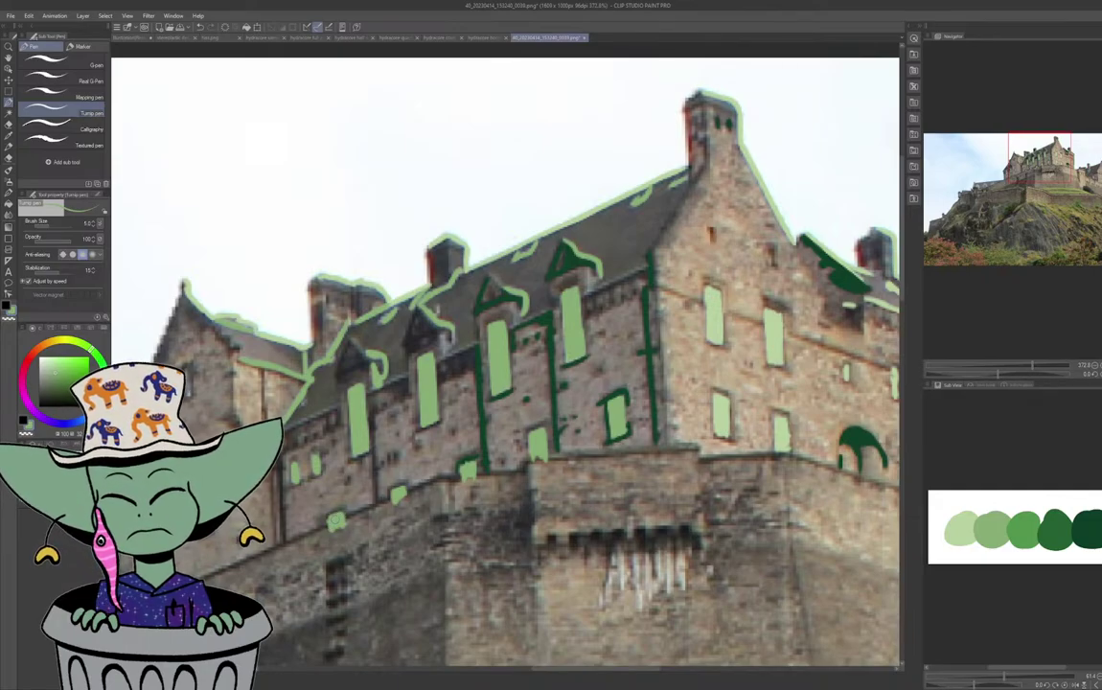
left_click_drag(1048, 172, 1029, 180)
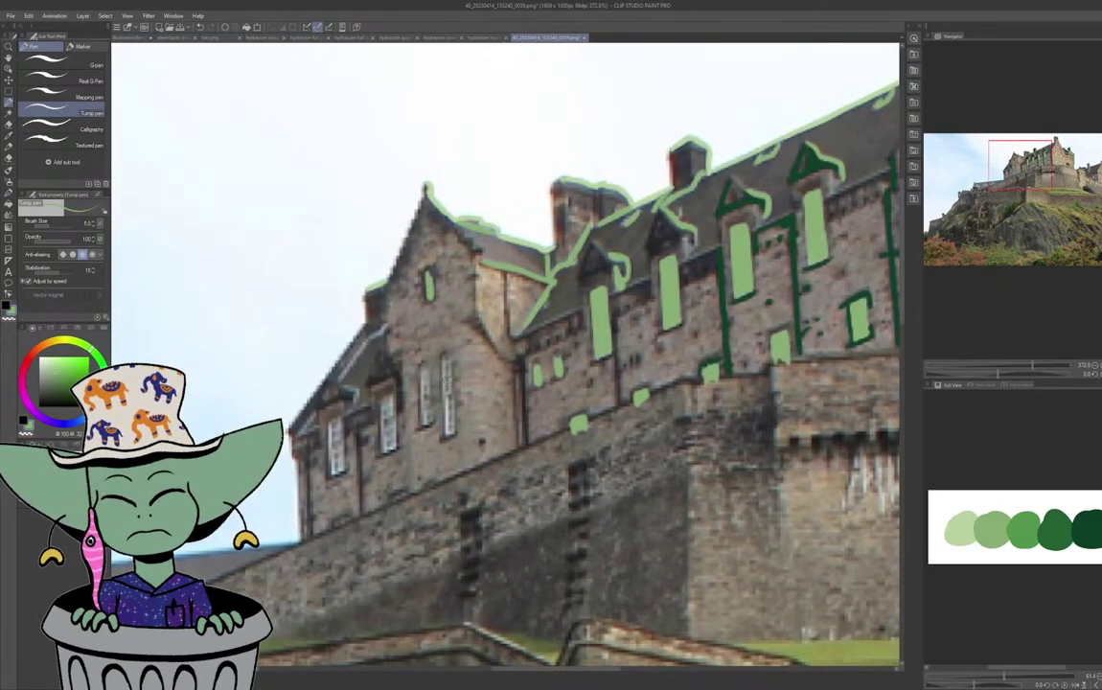
Fill the stepped gable's tall windows and the far wing's windows in light green, and trace the wing's pale roof edges.
left_click_drag(448, 431, 447, 360)
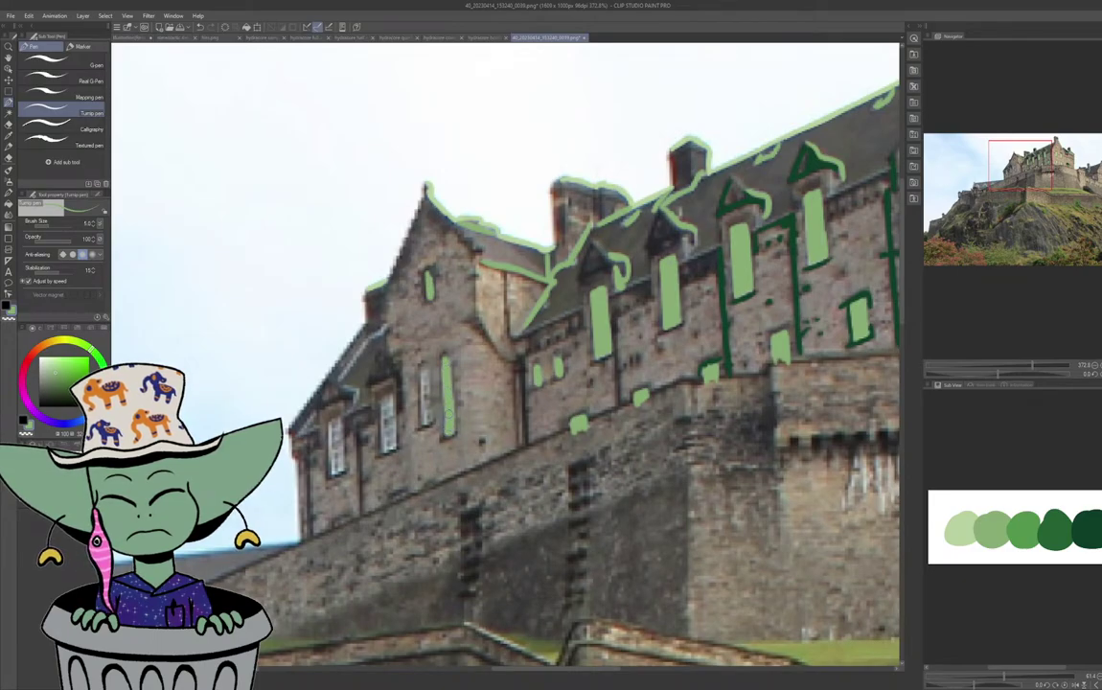
mouse_move(425, 368)
left_mouse_down()
mouse_move(428, 412)
mouse_move(427, 385)
left_mouse_up()
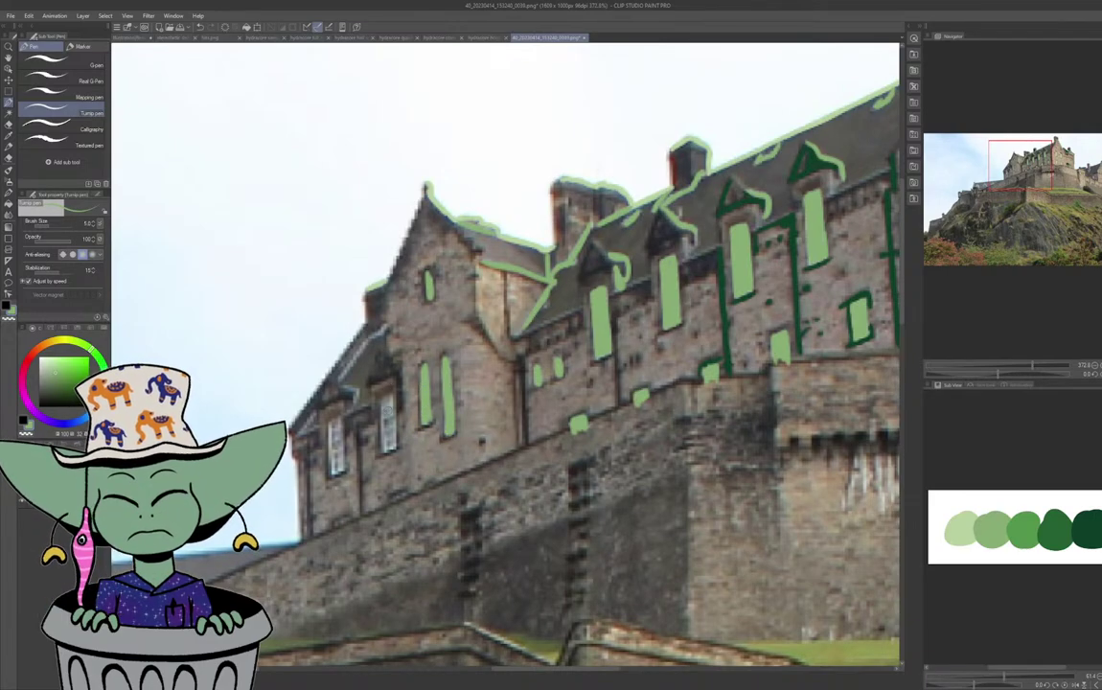
left_click_drag(391, 399, 390, 452)
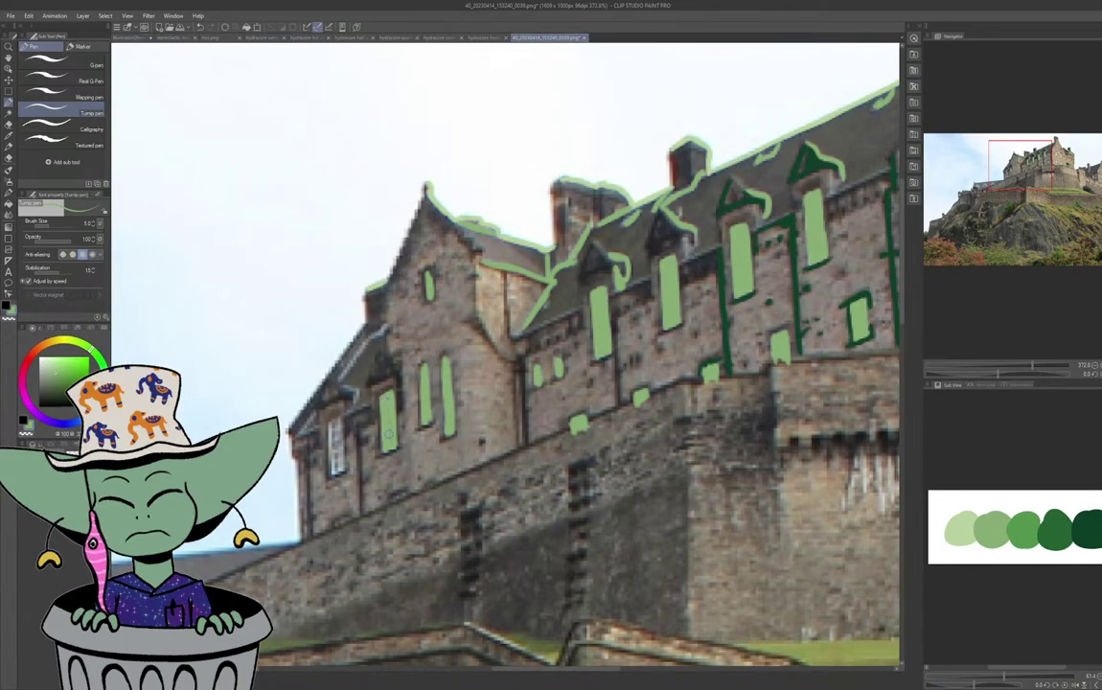
mouse_move(337, 421)
left_mouse_down()
mouse_move(333, 473)
mouse_move(328, 426)
mouse_move(354, 397)
mouse_move(346, 371)
mouse_move(387, 328)
left_mouse_up()
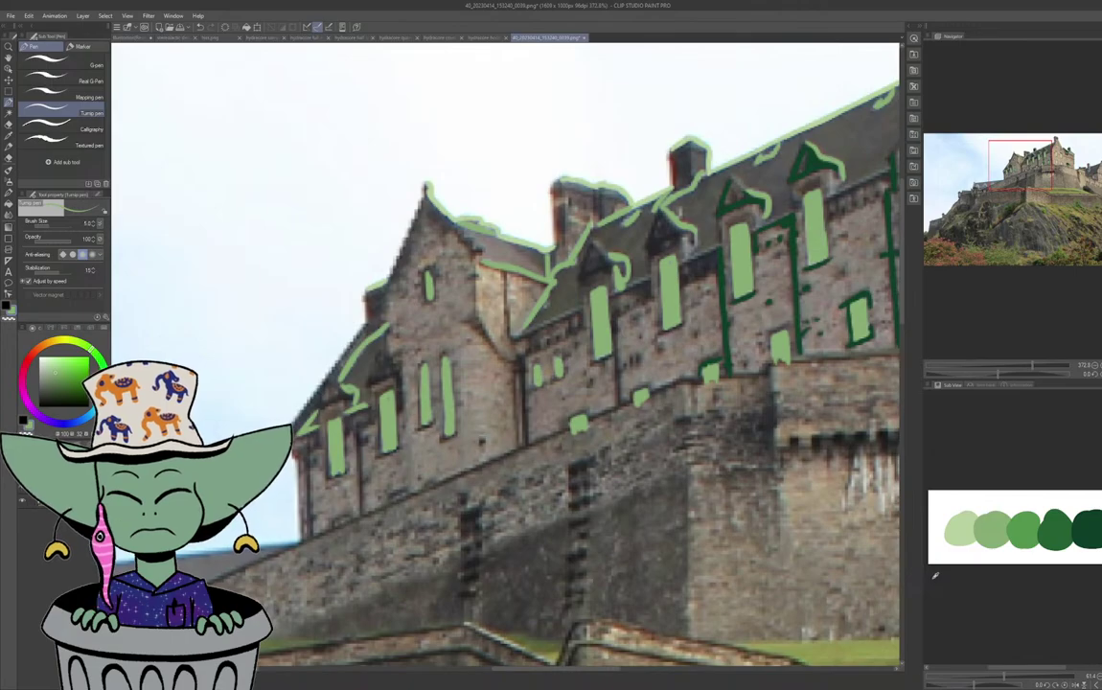
Paint the end wall's small slits and the shadowed edges around its windows in dark green.
left_click_drag(1032, 168, 1060, 160)
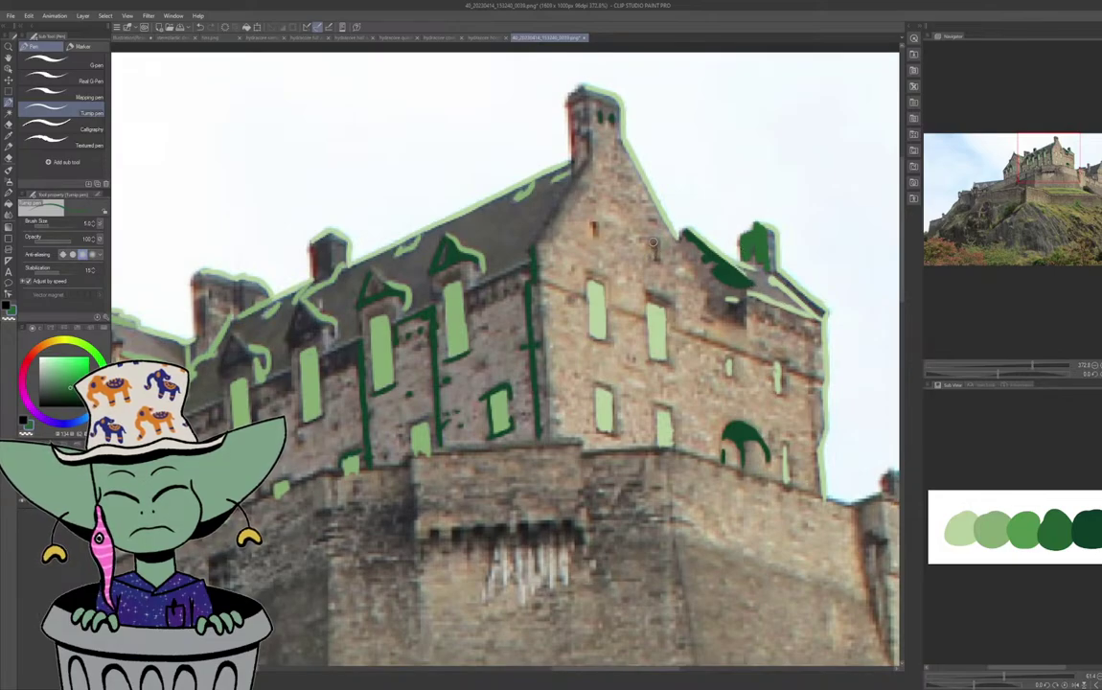
left_click_drag(653, 242, 654, 261)
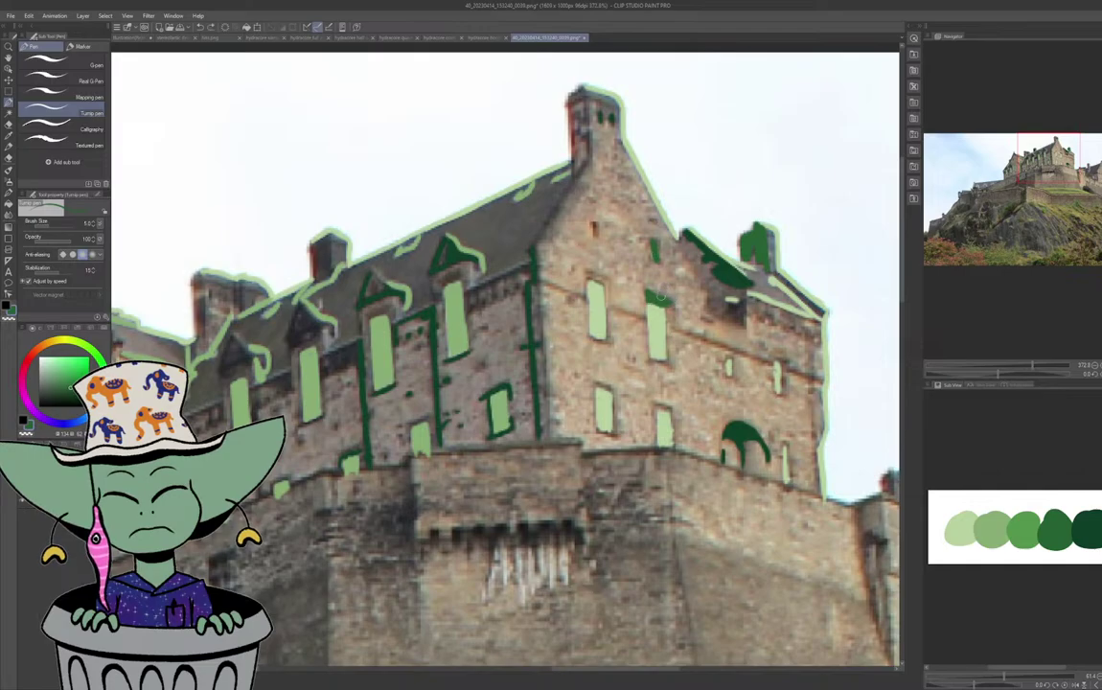
left_click_drag(662, 297, 667, 305)
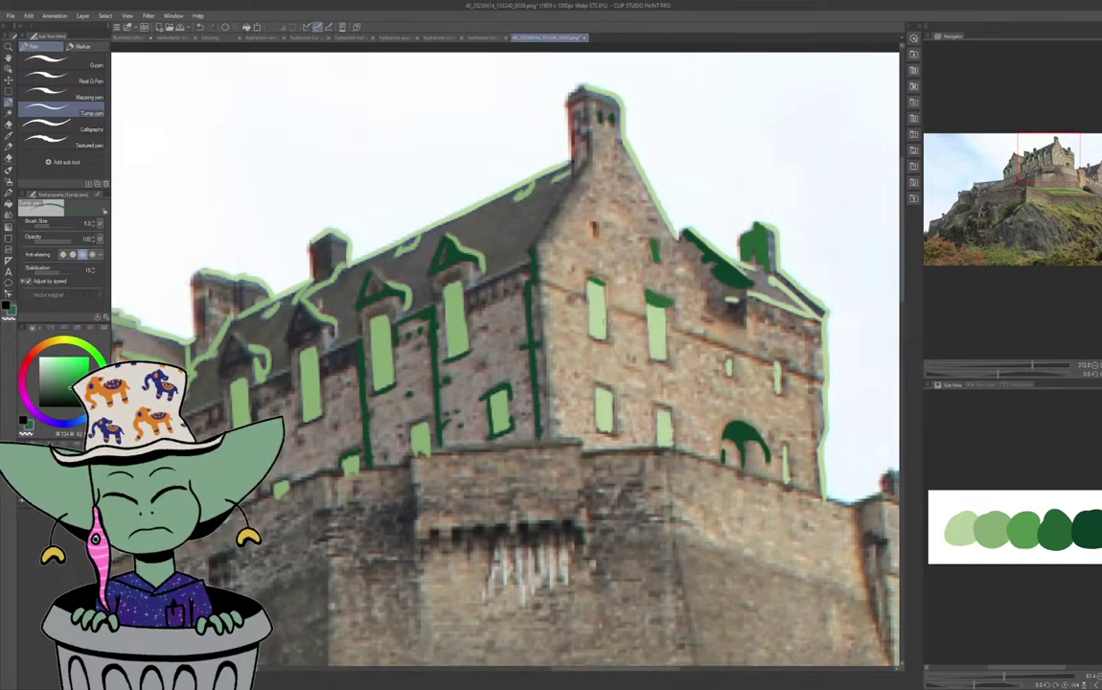
left_click_drag(591, 336, 610, 320)
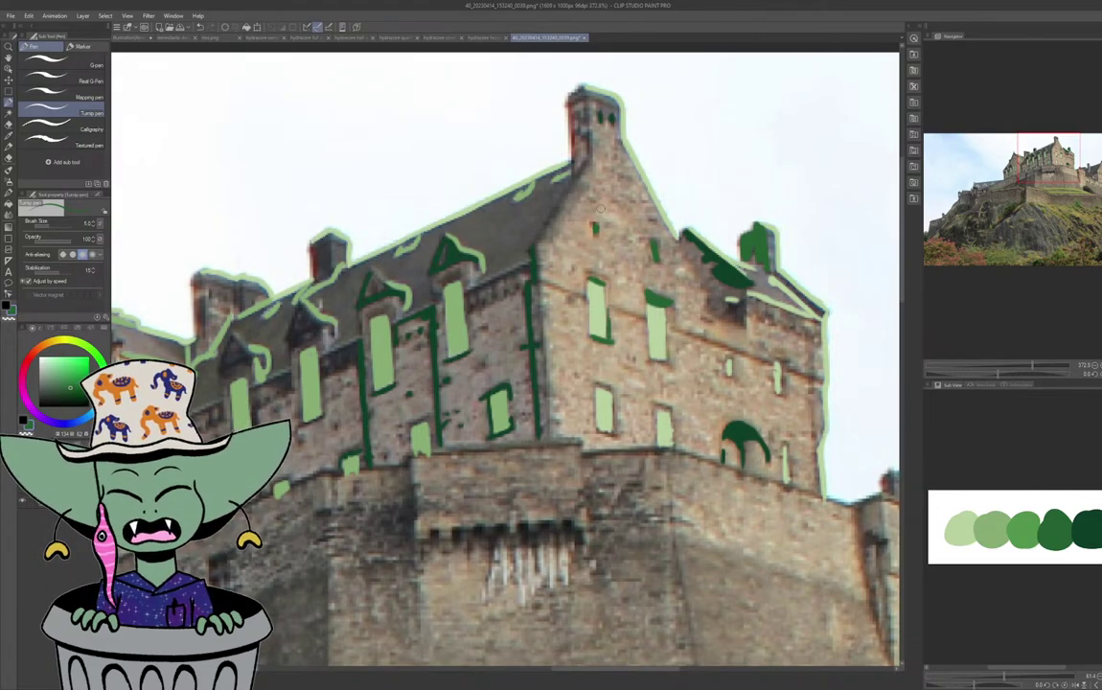
mouse_move(604, 366)
left_mouse_down()
mouse_move(603, 418)
mouse_move(659, 447)
mouse_move(672, 410)
left_mouse_up()
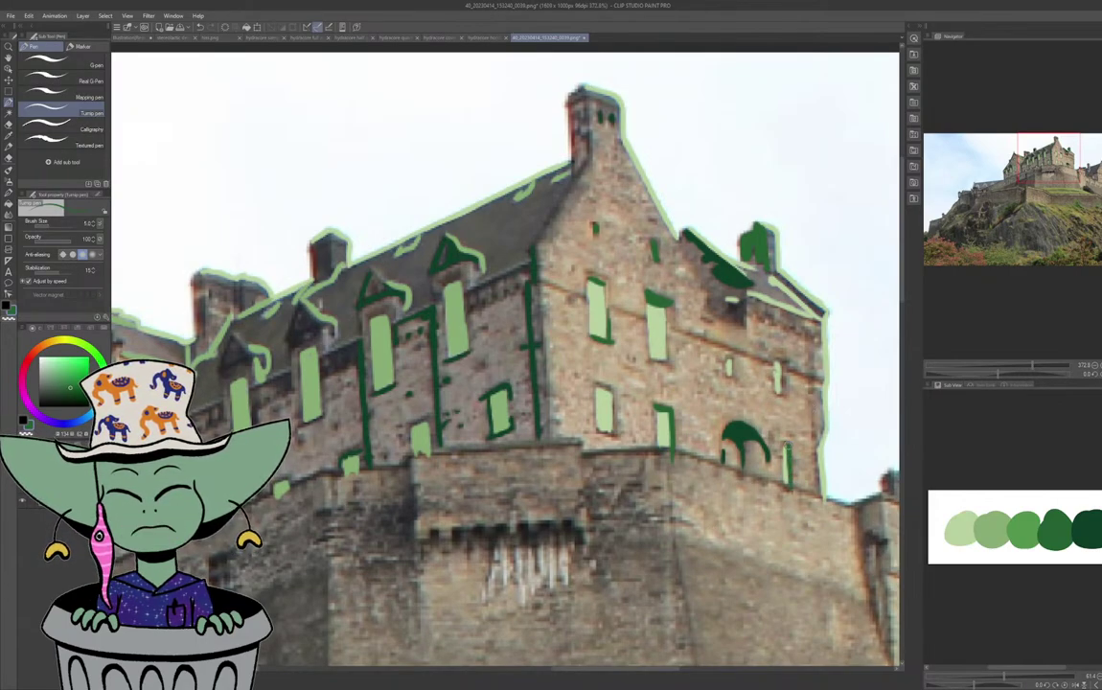
mouse_move(776, 362)
left_mouse_down()
mouse_move(786, 361)
mouse_move(784, 381)
left_mouse_up()
mouse_move(704, 346)
left_mouse_down()
mouse_move(705, 362)
mouse_move(733, 371)
left_mouse_up()
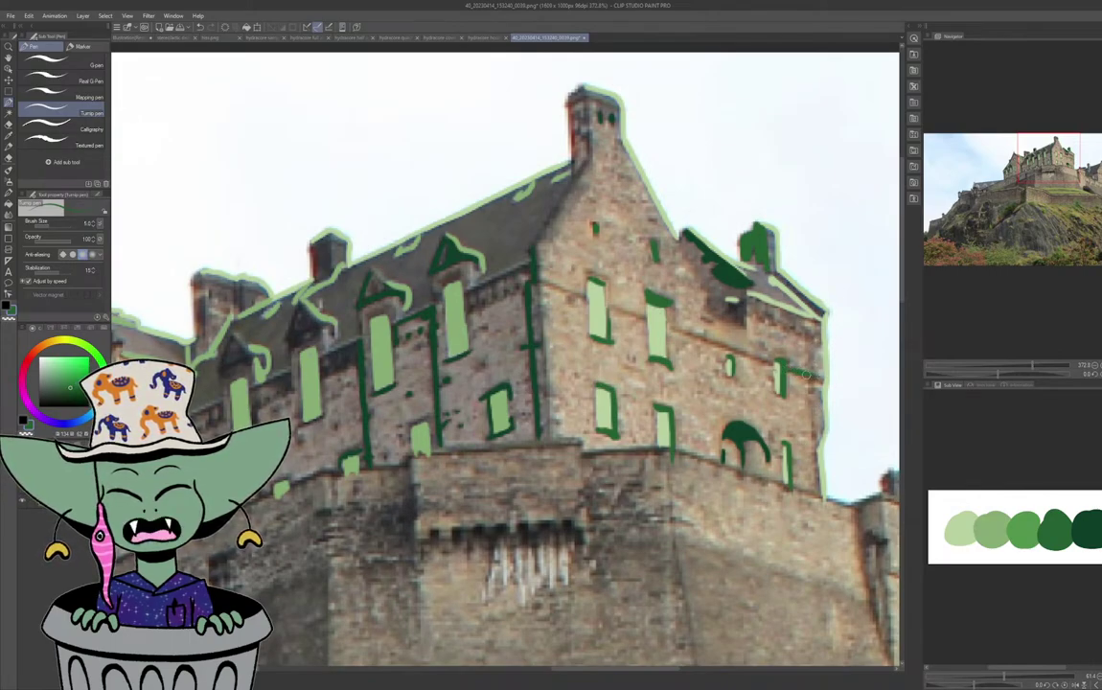
Trace the end wall's horizontal stone band in dark green and shade the dark edges of the chimneys and roof.
left_click_drag(774, 365, 682, 331)
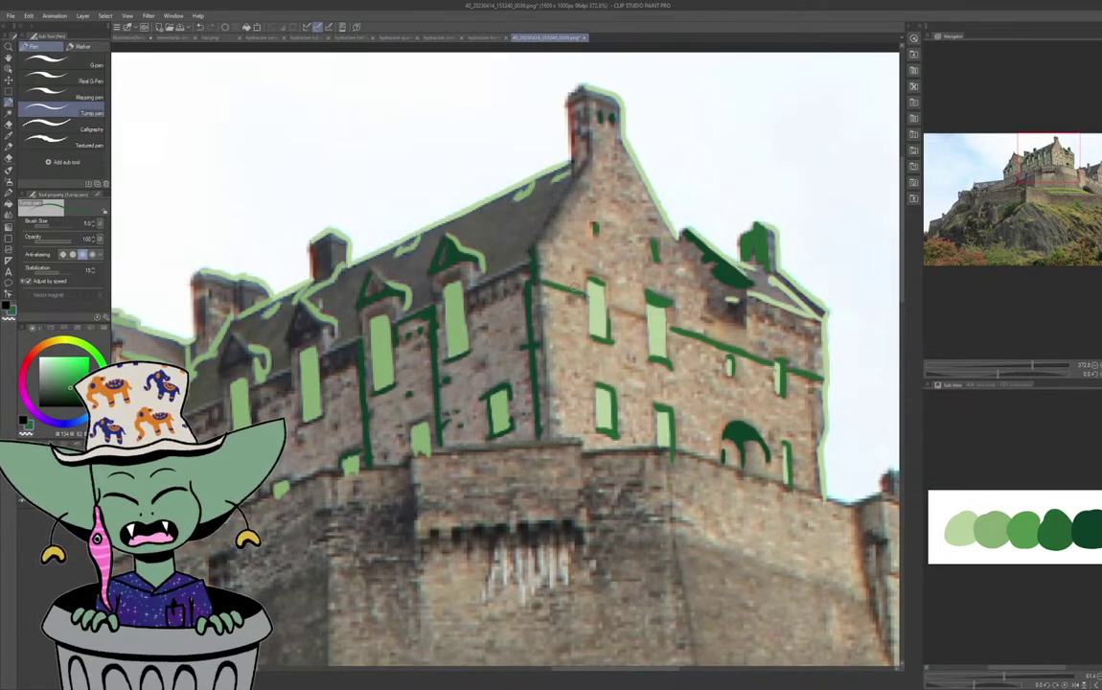
left_click_drag(578, 298, 536, 285)
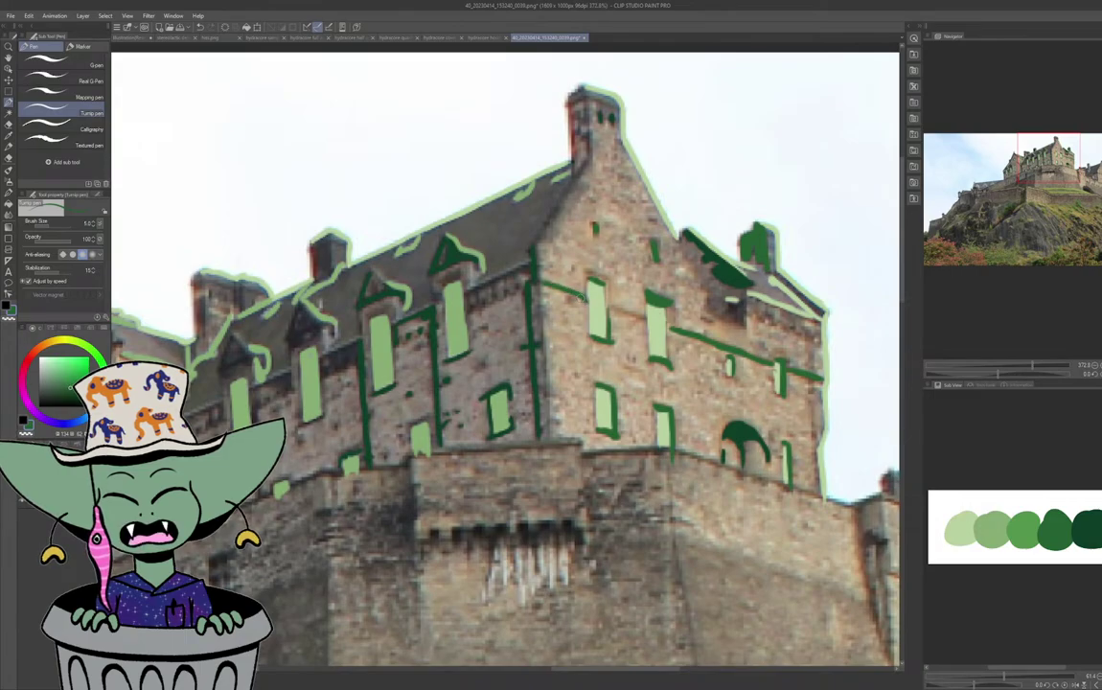
left_click(572, 300)
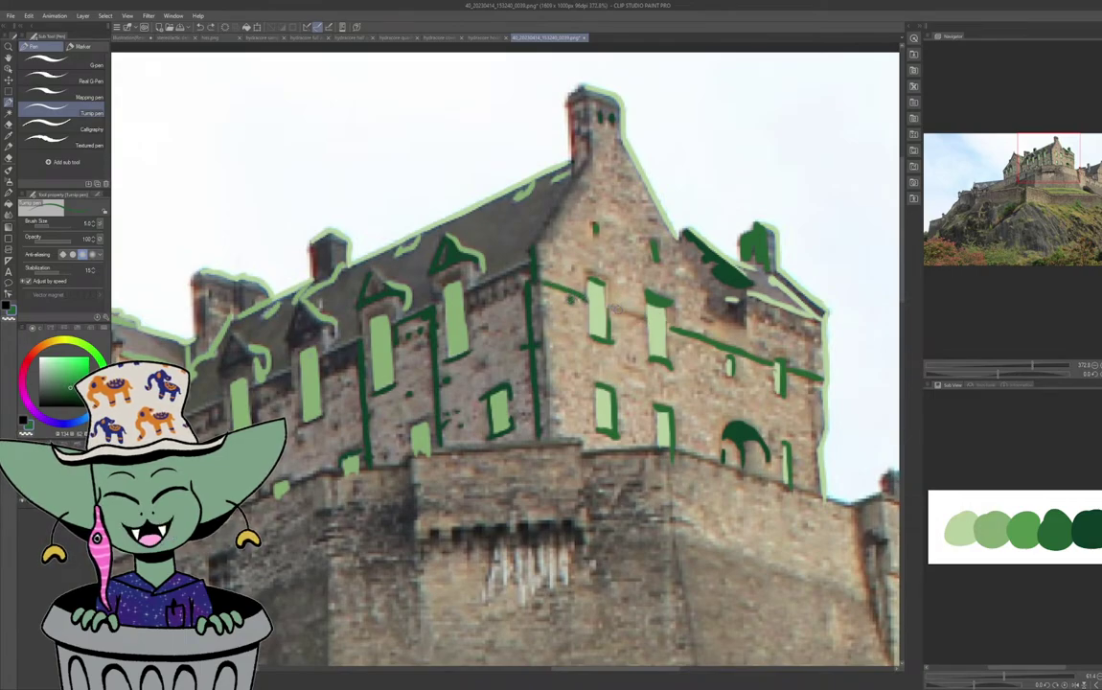
left_click_drag(611, 307, 646, 316)
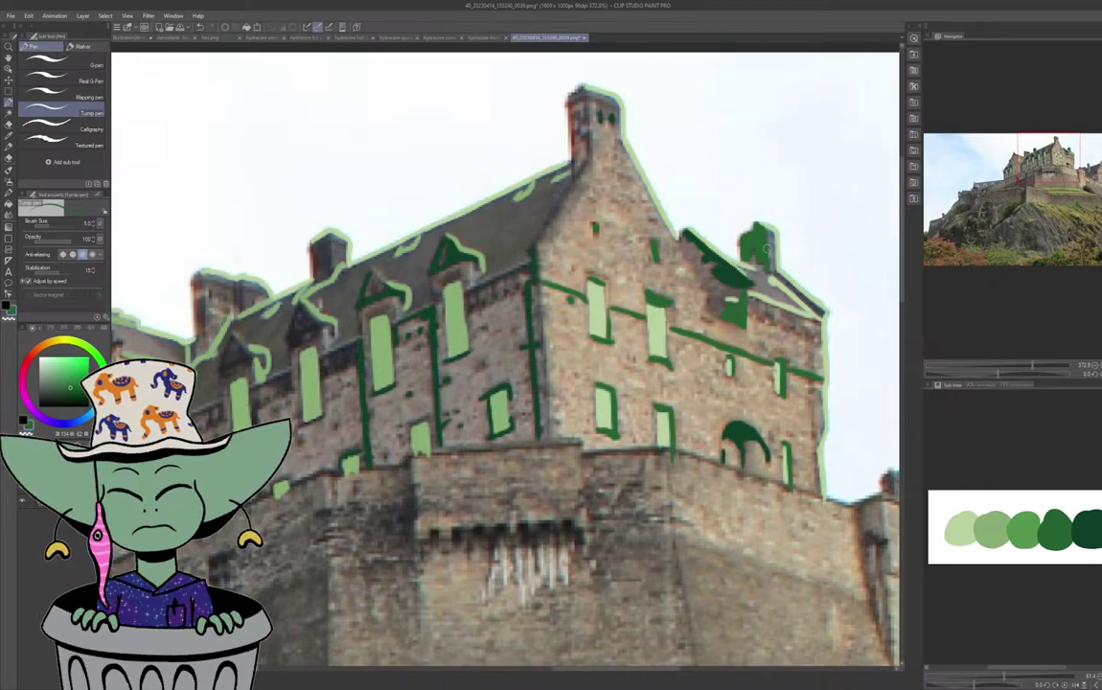
left_click_drag(756, 243, 763, 262)
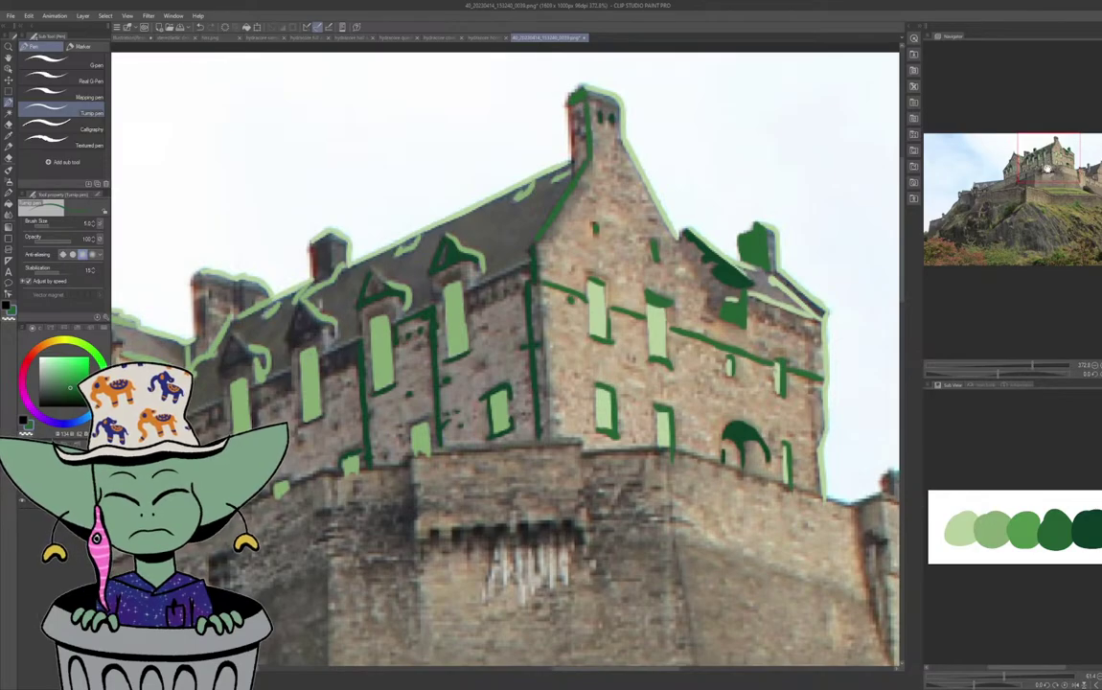
Paint the roof behind the gable, the end wall's far edge and the tall chimney's cap in medium green.
left_click_drag(1043, 167, 1049, 169)
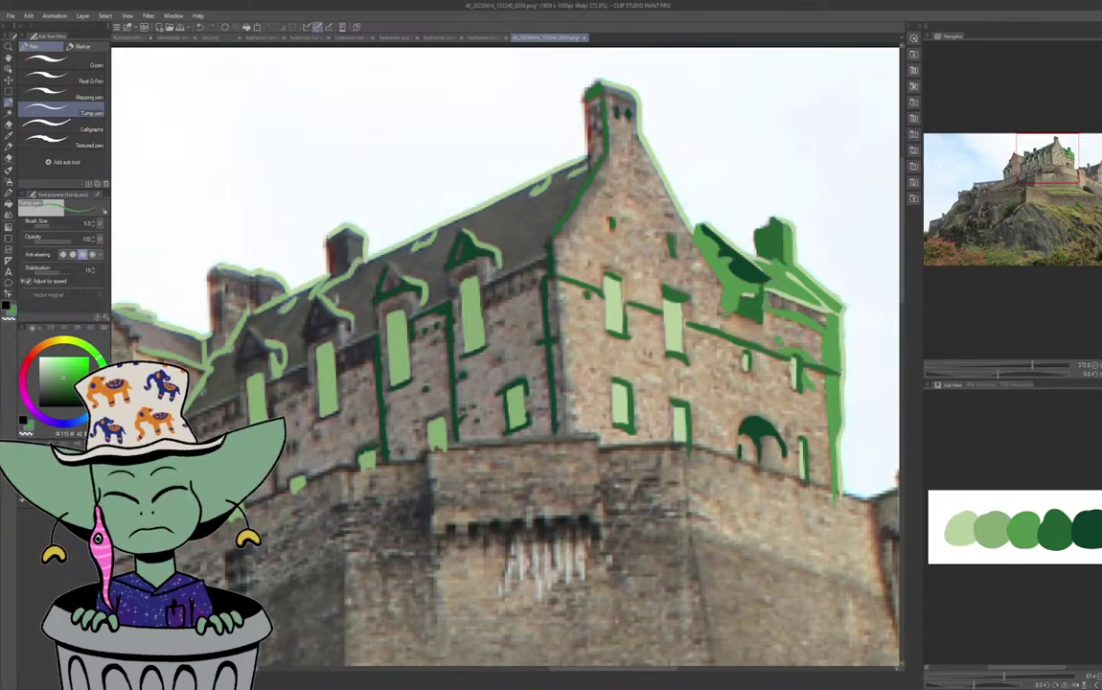
left_click(763, 311, "alt")
mouse_move(764, 307)
left_mouse_down()
mouse_move(764, 293)
mouse_move(757, 305)
left_mouse_up()
left_click(771, 288, "alt")
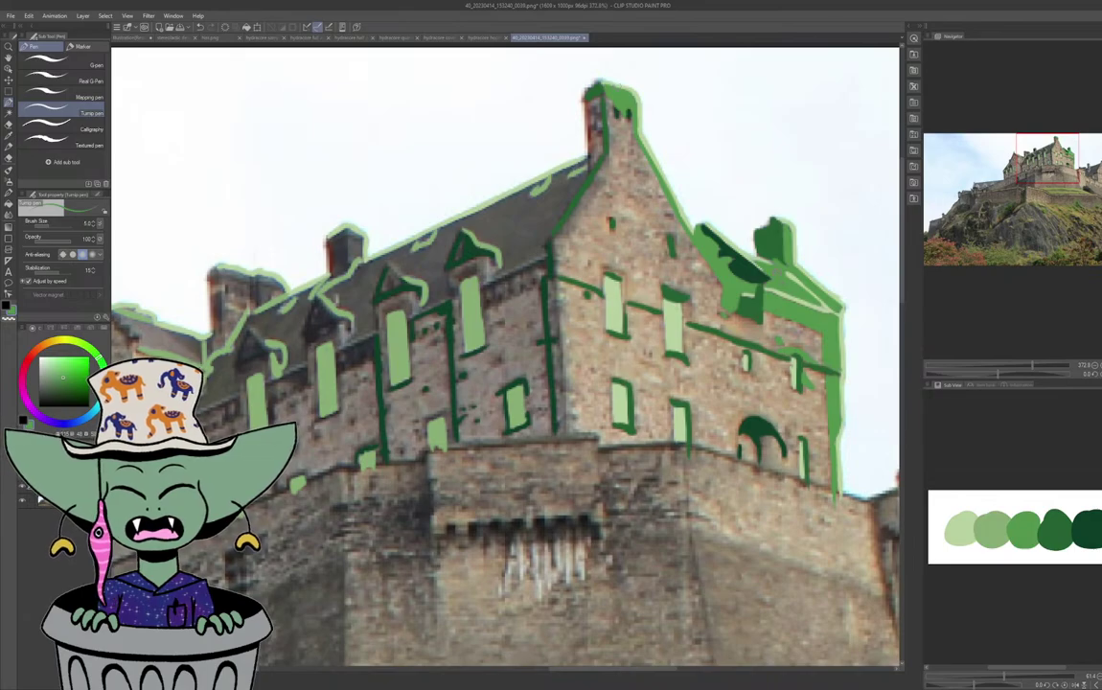
Shade the end wall's near corner, the gable's sloping edges and the areas beside its windows in medium and light green.
left_click(997, 533)
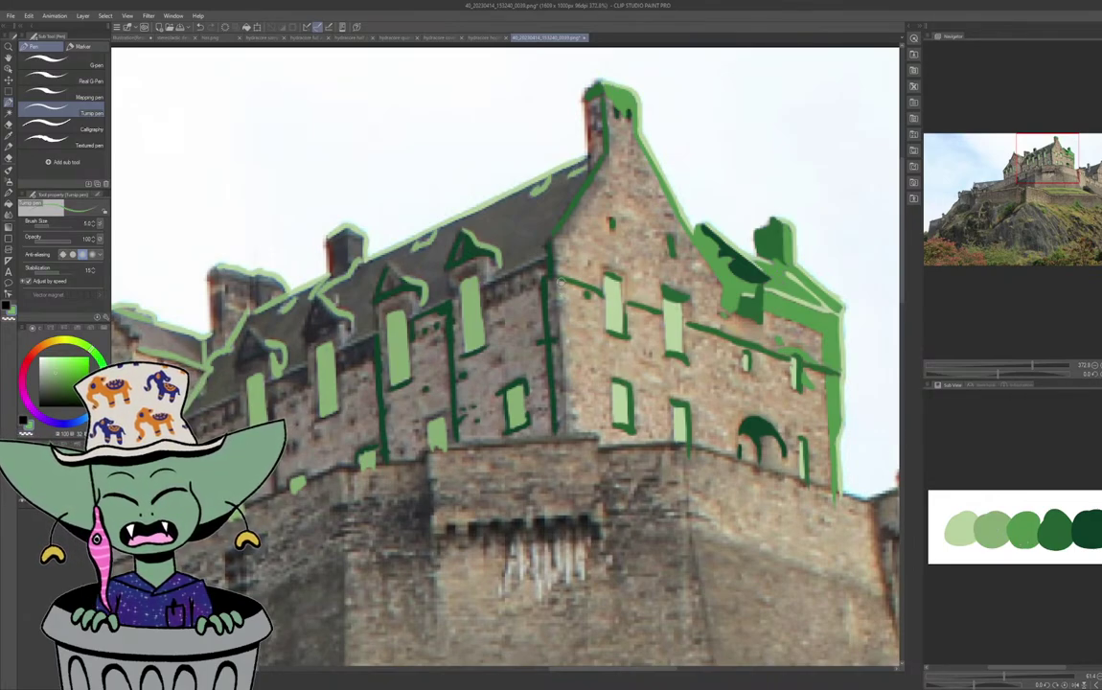
left_click(1025, 530)
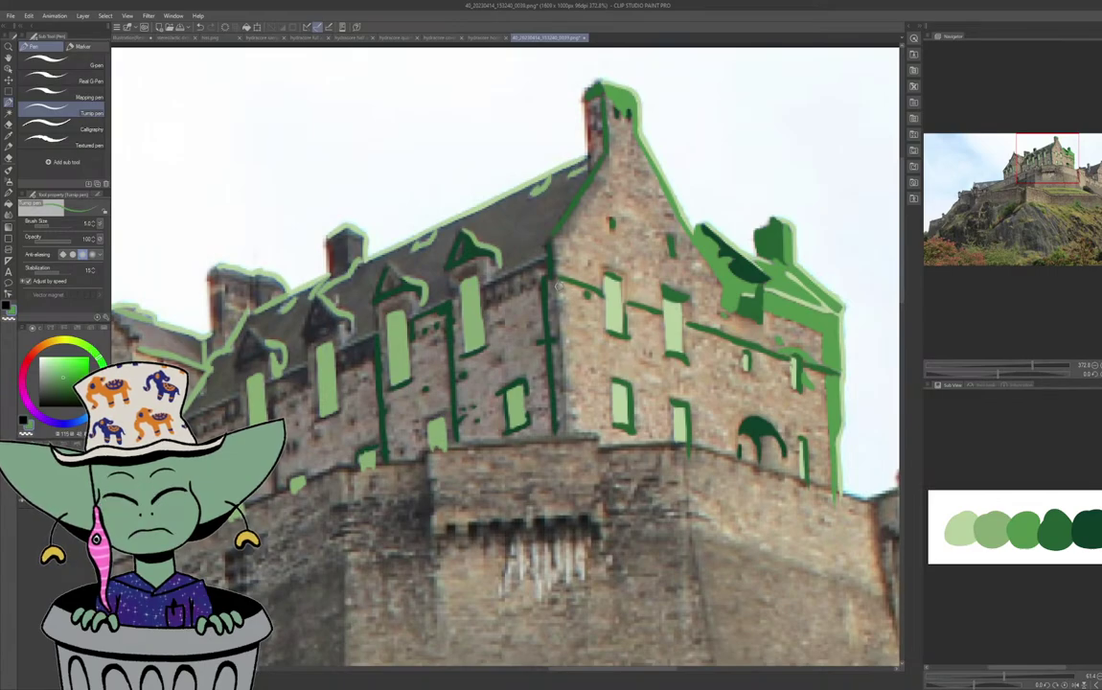
left_click_drag(559, 282, 566, 422)
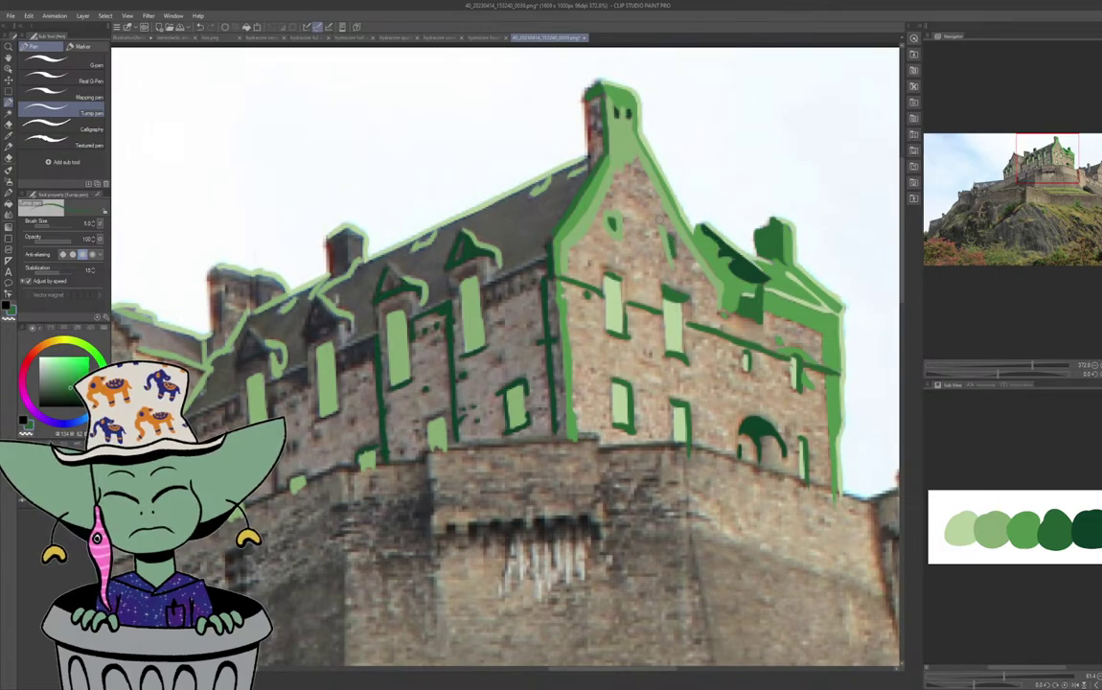
left_click(594, 203, "alt")
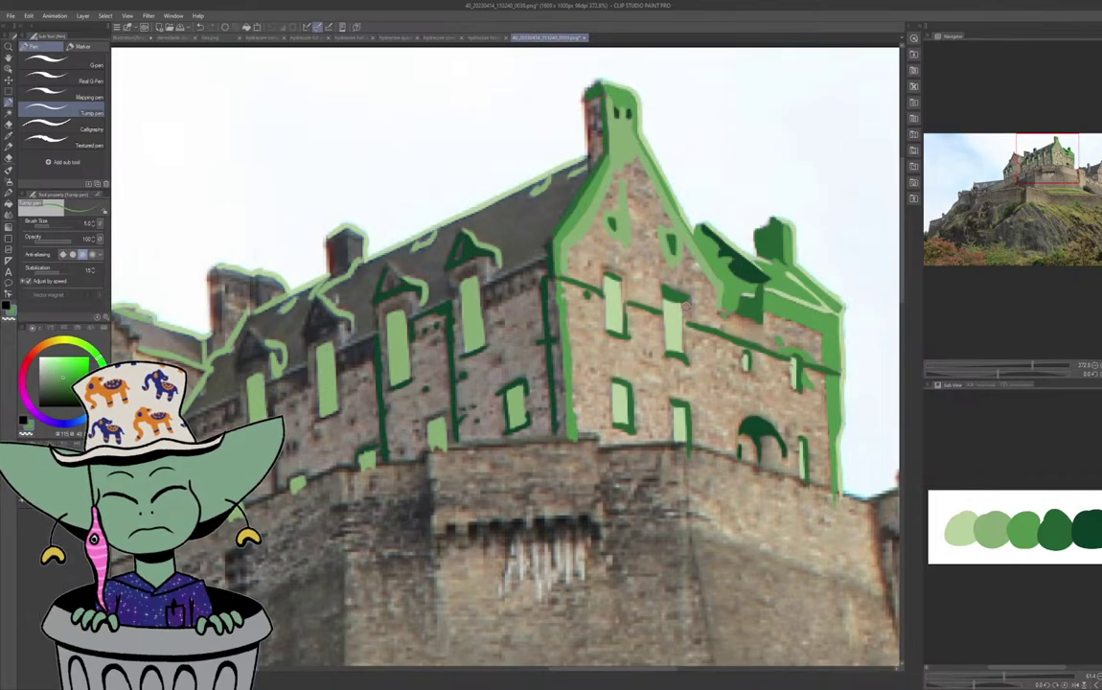
left_click_drag(615, 274, 617, 306)
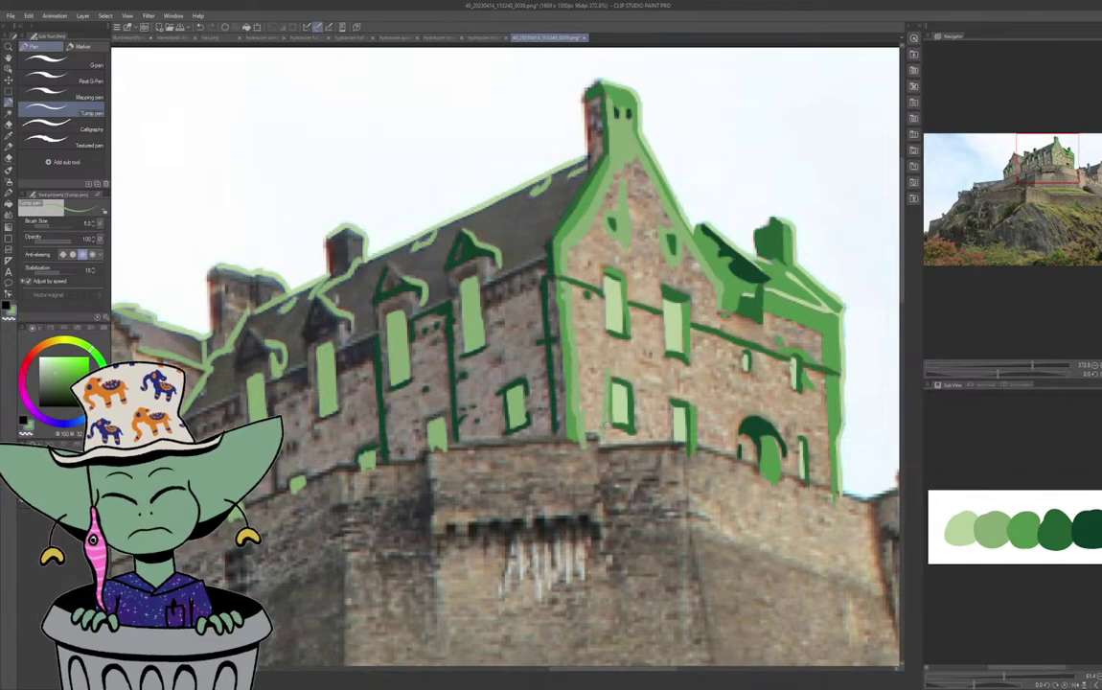
Fill the end wall's stonework around the windows, arch and gable in light green.
mouse_move(607, 426)
left_mouse_down()
mouse_move(605, 365)
mouse_move(605, 431)
mouse_move(600, 384)
mouse_move(591, 406)
mouse_move(584, 386)
mouse_move(584, 425)
mouse_move(582, 391)
mouse_move(586, 377)
mouse_move(596, 383)
mouse_move(605, 345)
mouse_move(596, 387)
mouse_move(585, 336)
mouse_move(586, 383)
mouse_move(573, 338)
left_mouse_up()
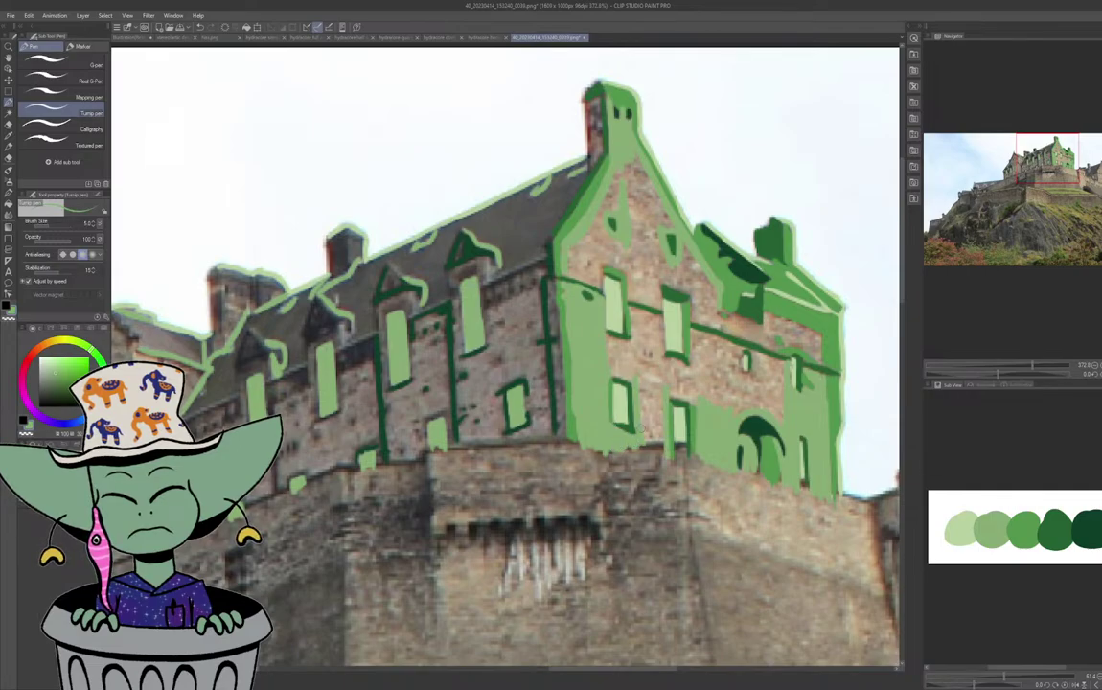
mouse_move(645, 381)
left_mouse_down()
mouse_move(653, 439)
mouse_move(666, 426)
left_mouse_up()
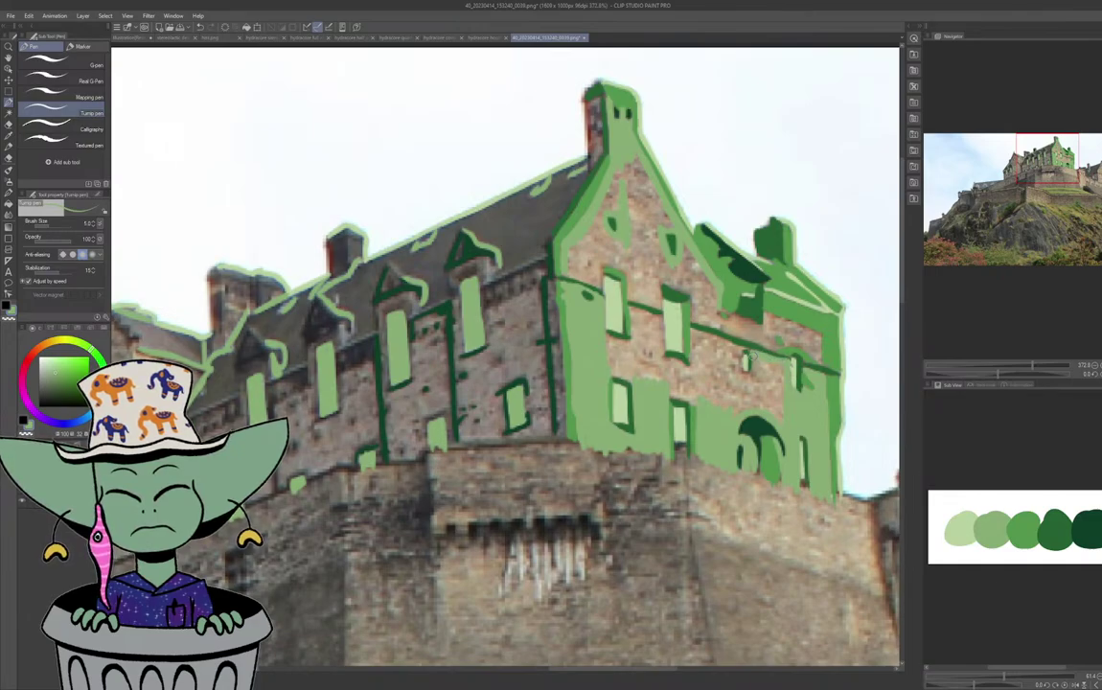
left_click(721, 330, "alt")
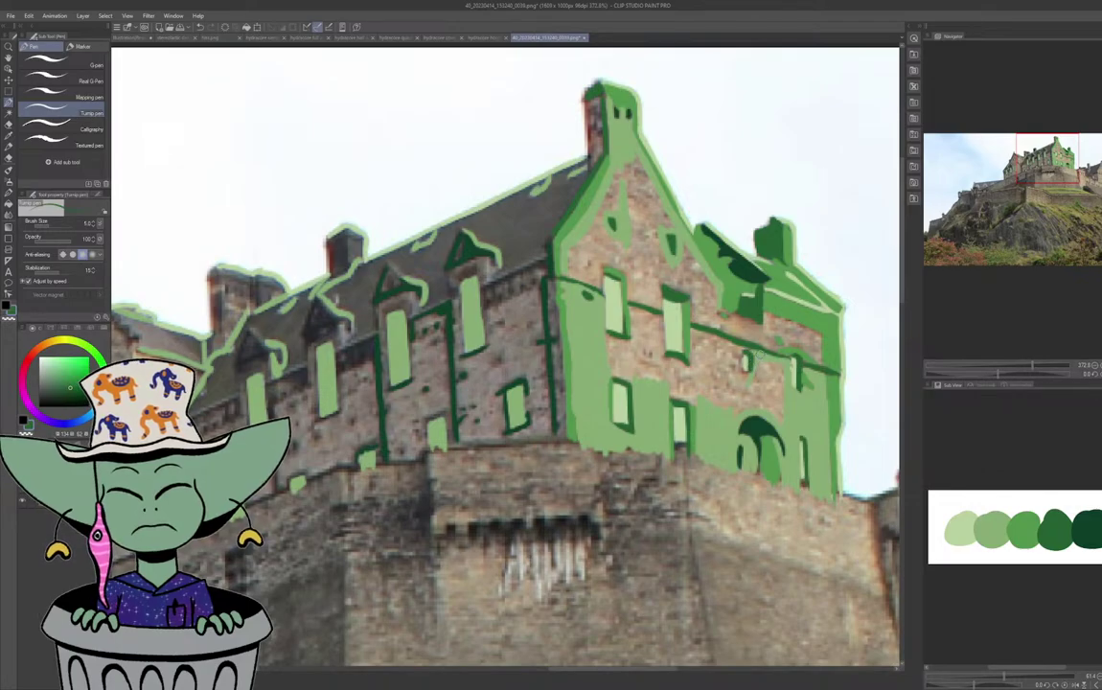
left_click(782, 354, "alt")
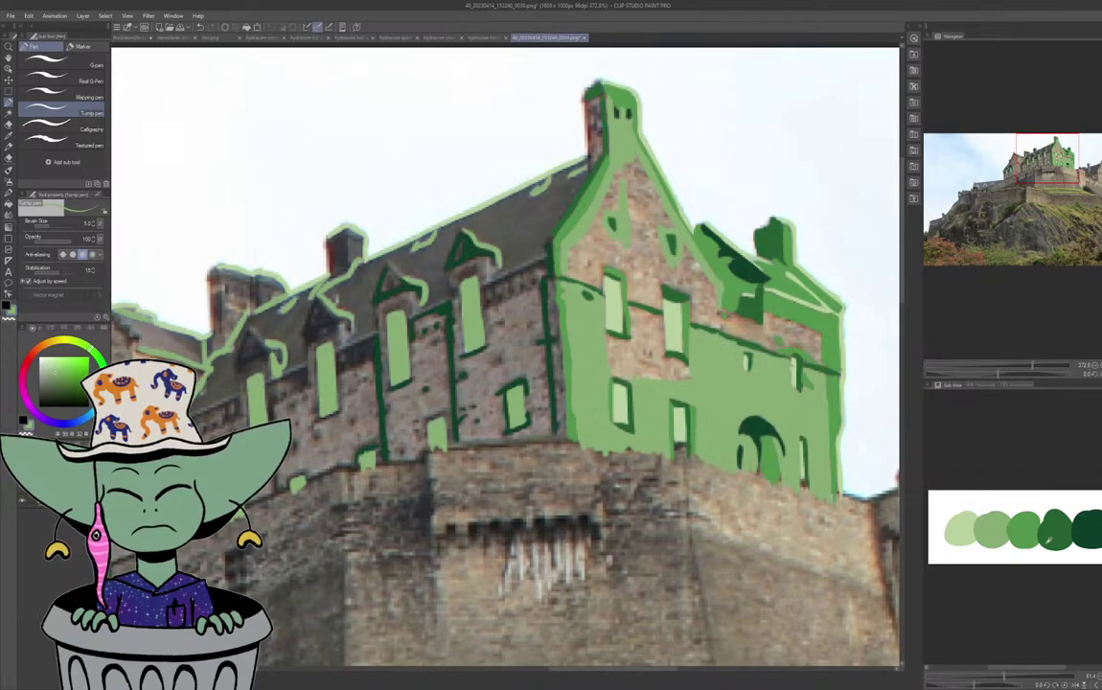
left_click(1058, 528)
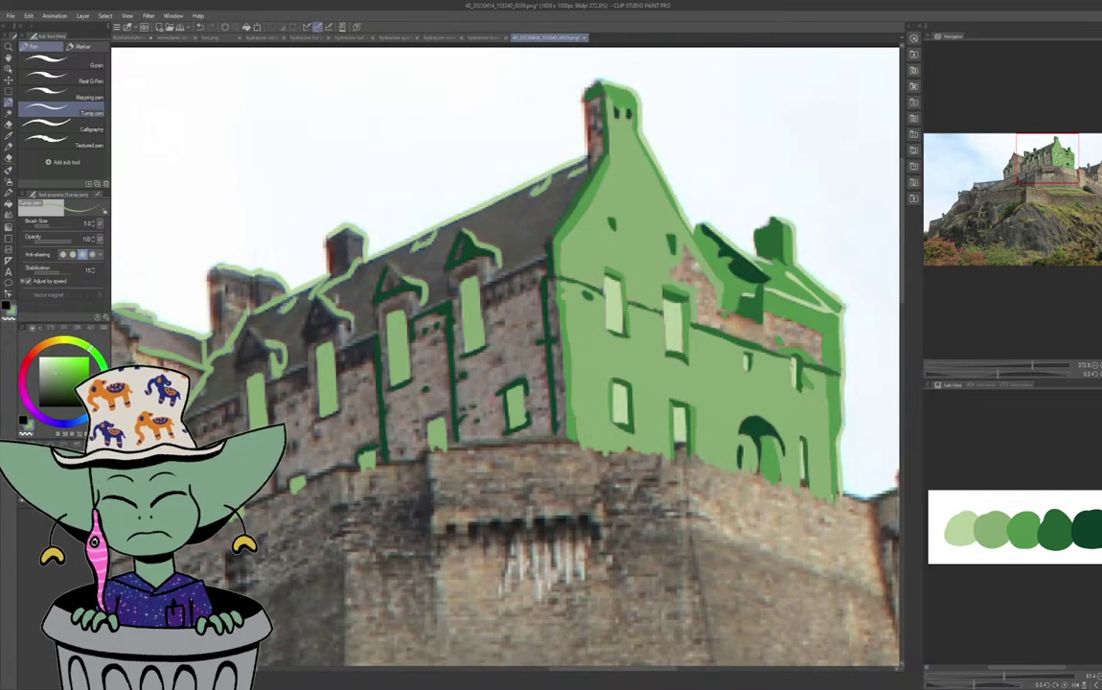
Compare the paint with the photo, dot small dark green spots on the end wall and fill its remaining bare patches in green.
left_click(23, 500)
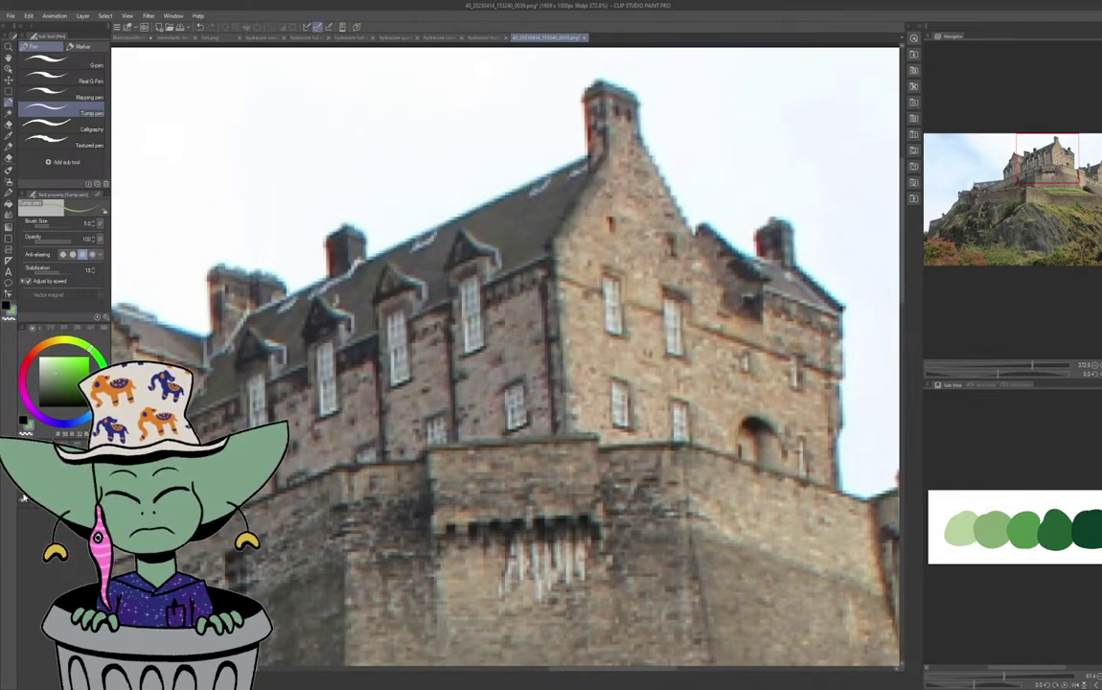
left_click(23, 499)
left_click(23, 501)
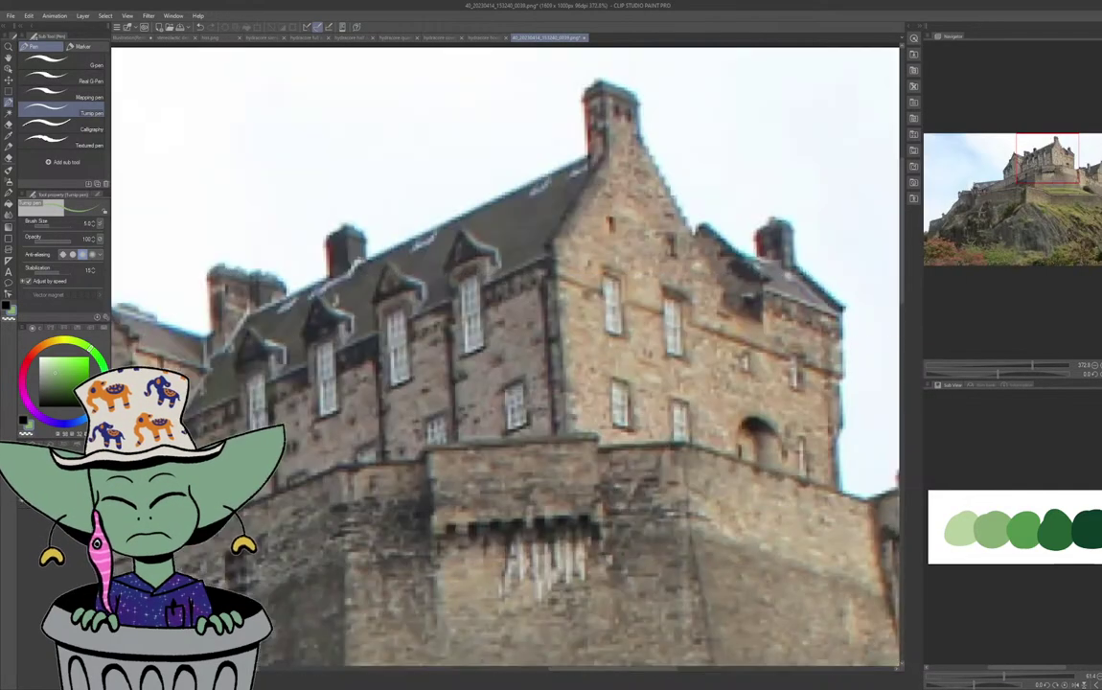
left_click(23, 500)
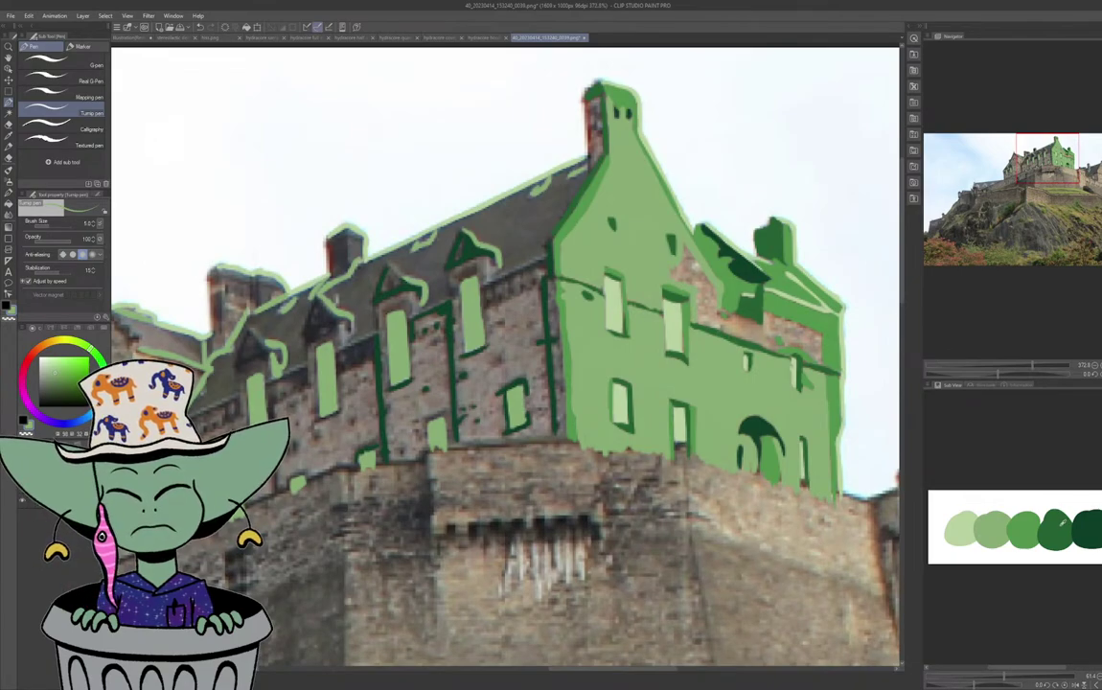
left_click(1060, 531)
left_click_drag(597, 364, 595, 364)
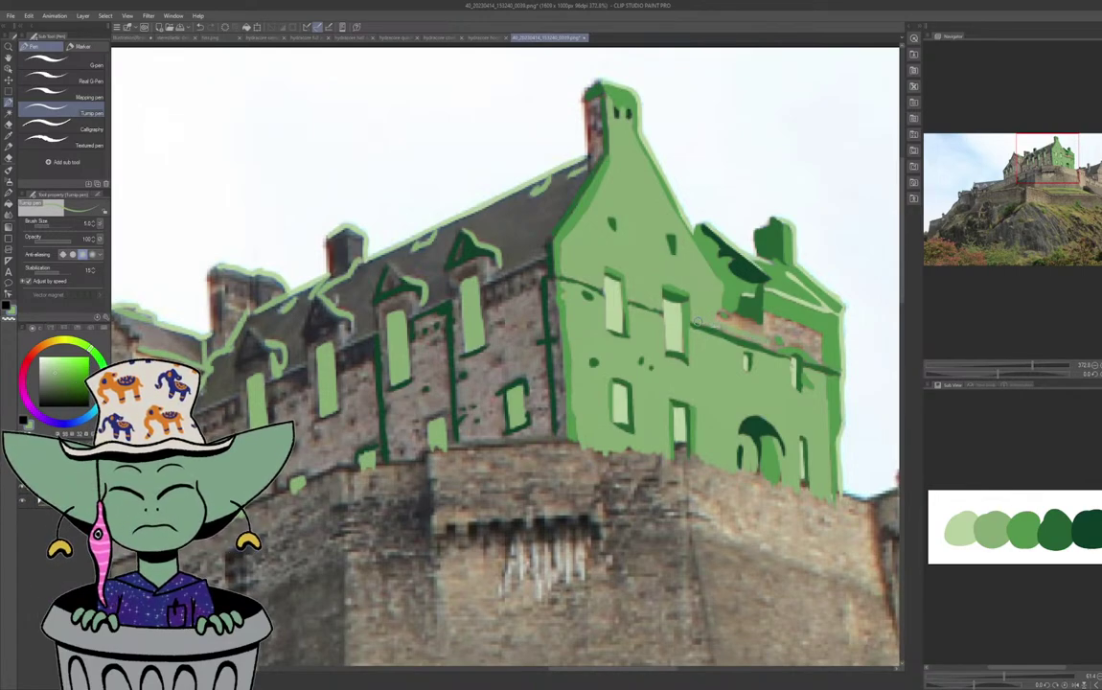
left_click_drag(625, 286, 725, 316)
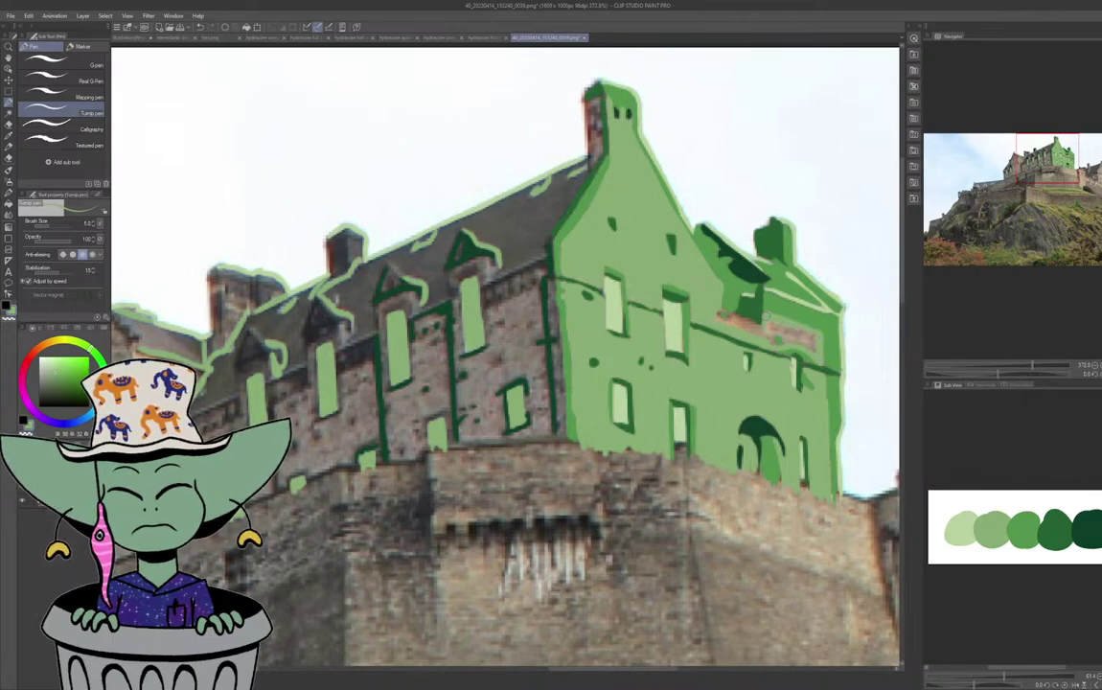
left_click_drag(724, 314, 770, 329)
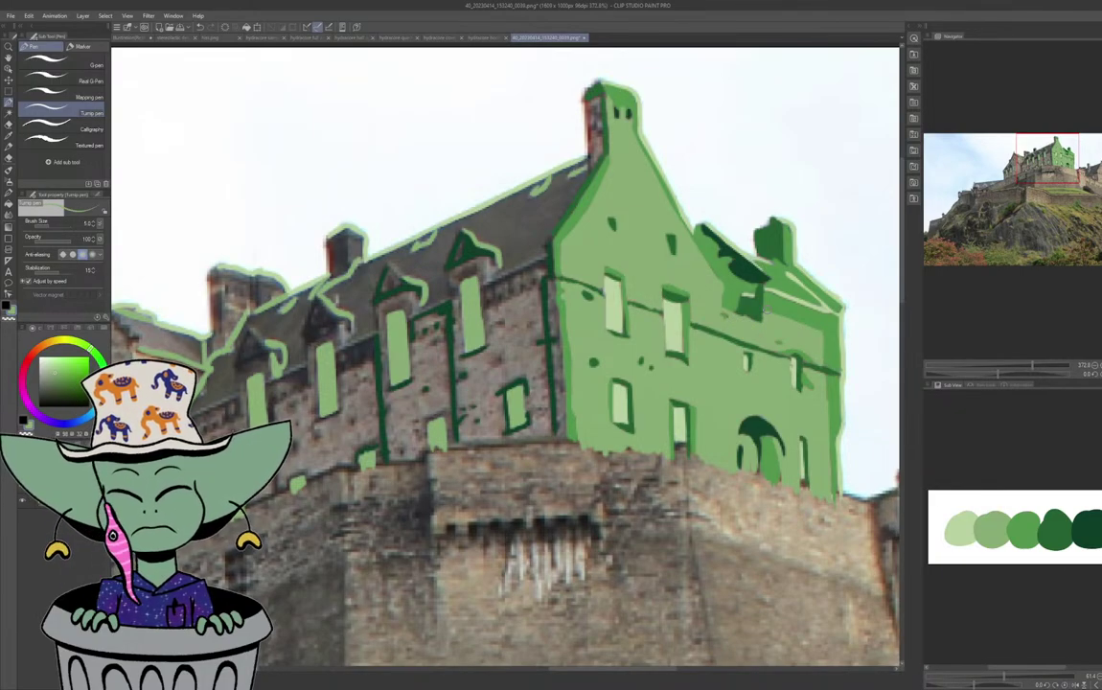
Compare the paint with the photo, fill the left wing's side wall in light green and line its inner corner in dark green.
left_click_drag(1058, 167, 1047, 171)
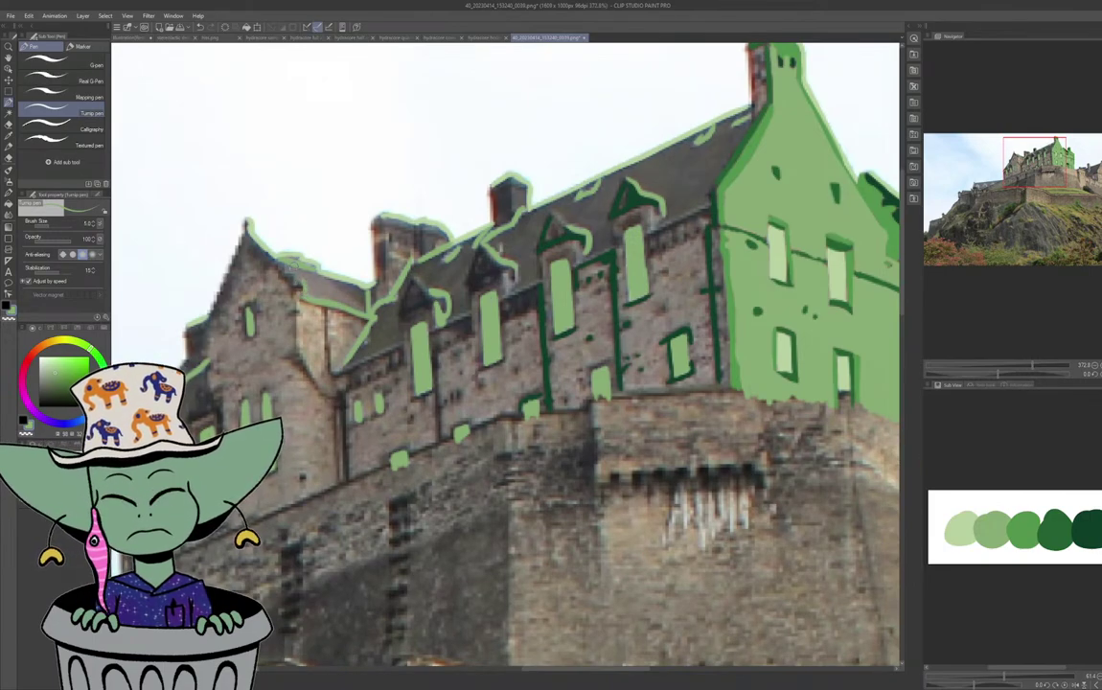
left_click(21, 497)
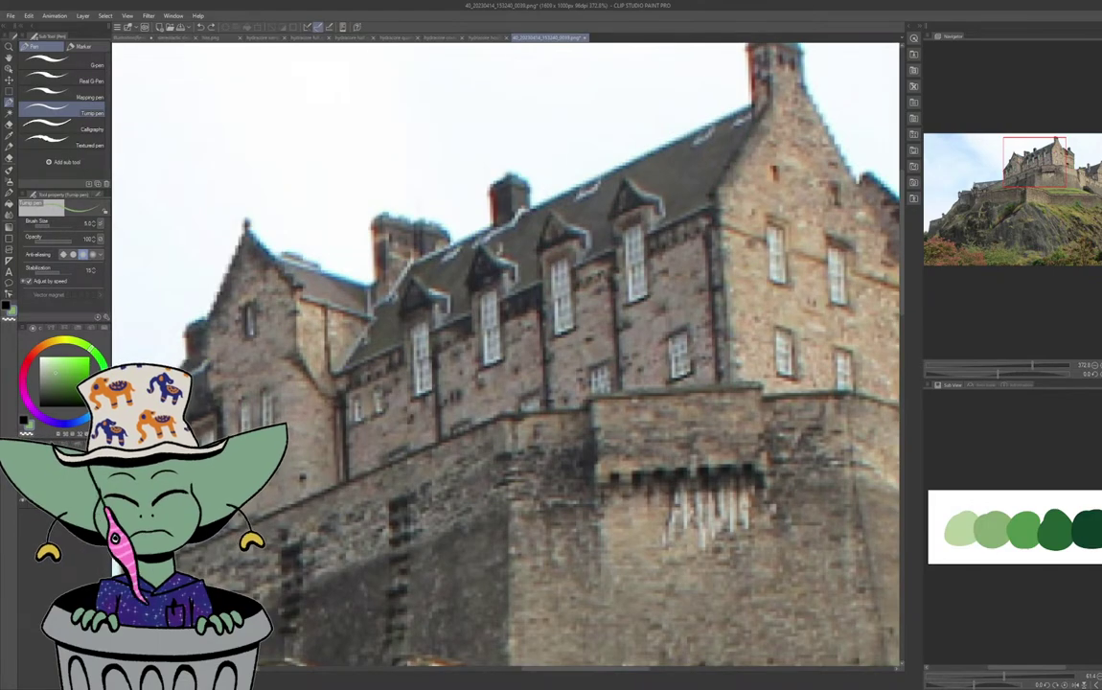
left_click(19, 499)
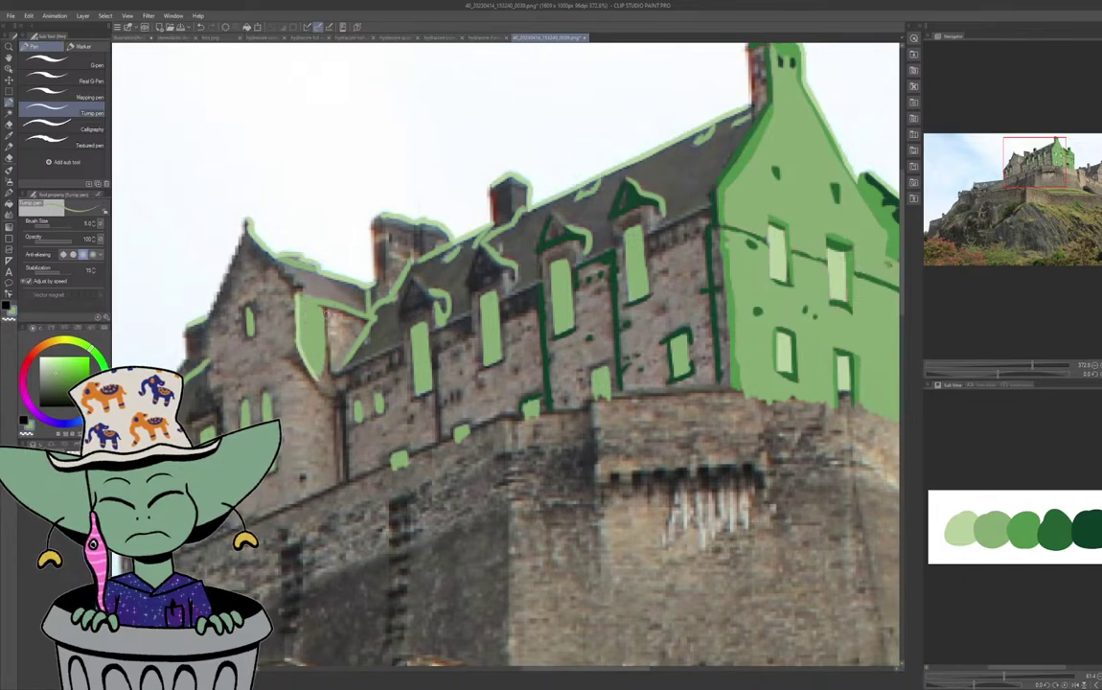
mouse_move(331, 311)
left_mouse_down()
mouse_move(339, 367)
mouse_move(364, 326)
left_mouse_up()
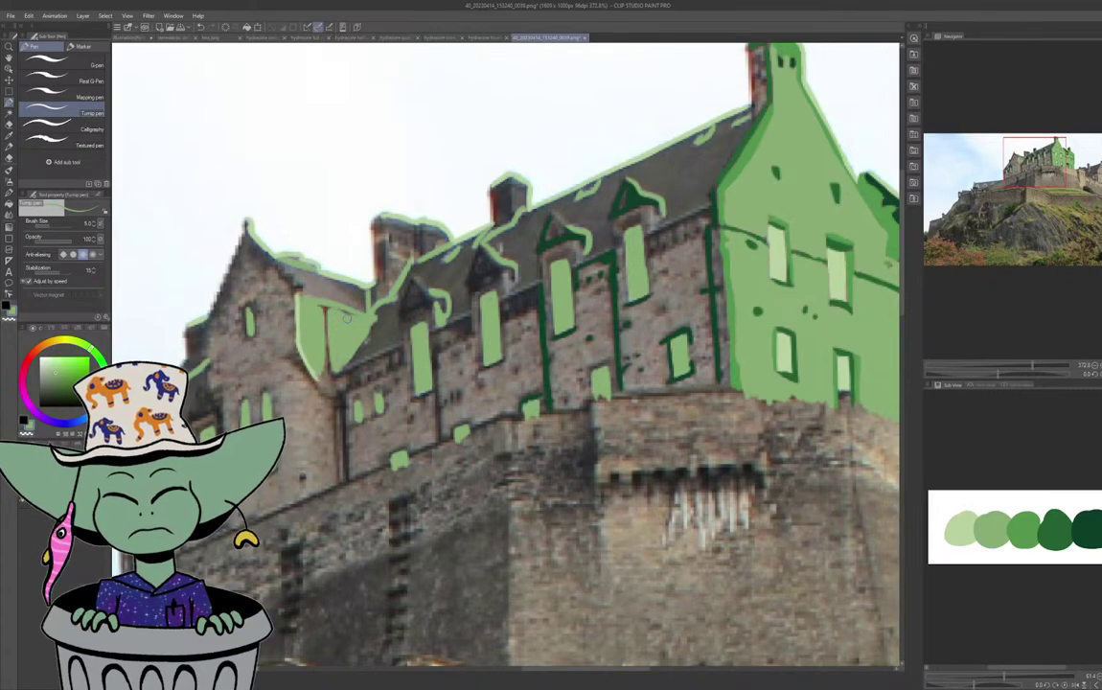
left_click(1056, 530)
mouse_move(326, 310)
left_mouse_down()
mouse_move(328, 366)
mouse_move(327, 316)
mouse_move(343, 311)
left_mouse_up()
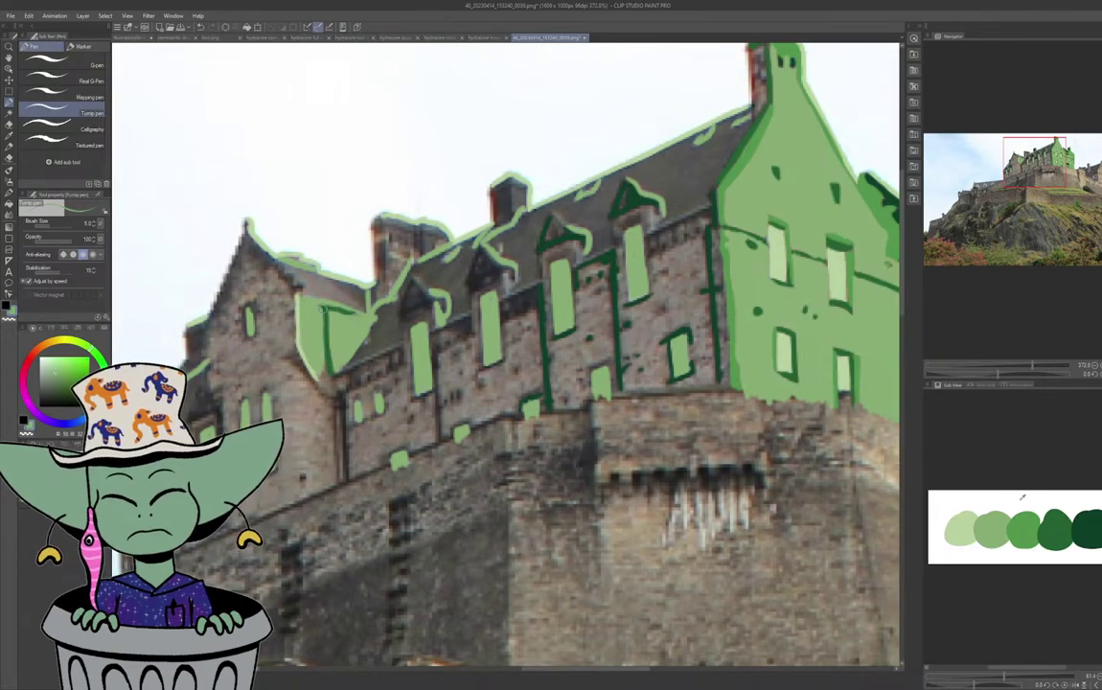
Fill the tapered base of the left wing's side wall in medium green and edge its sloping underside in dark green.
left_click(1020, 531)
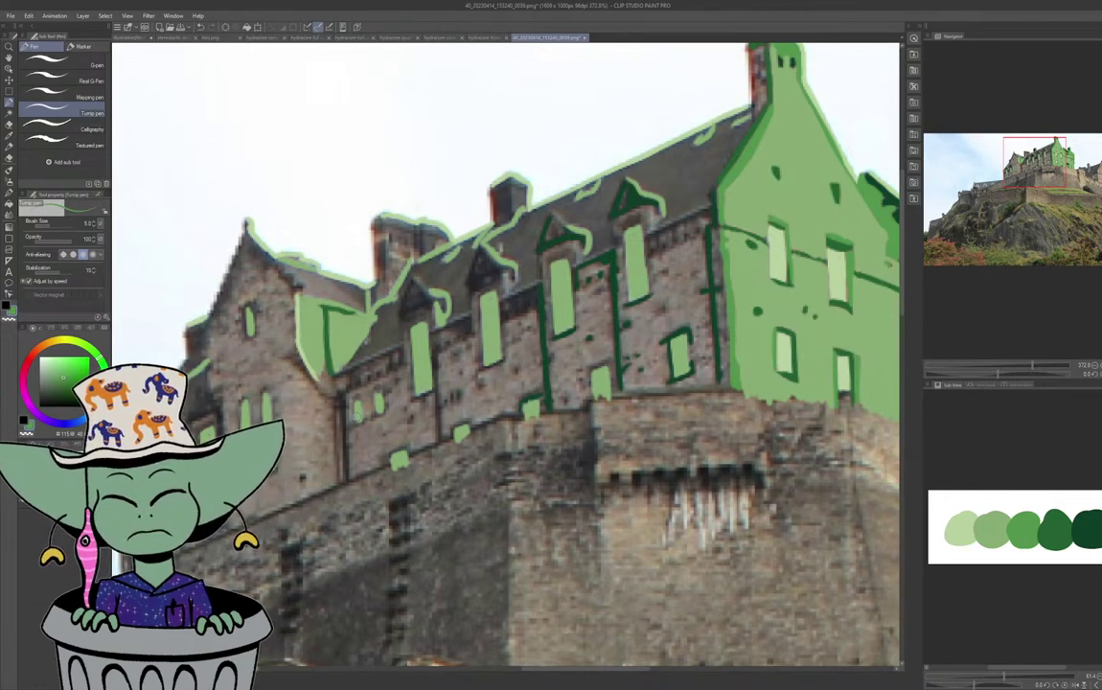
left_click_drag(339, 390, 324, 358)
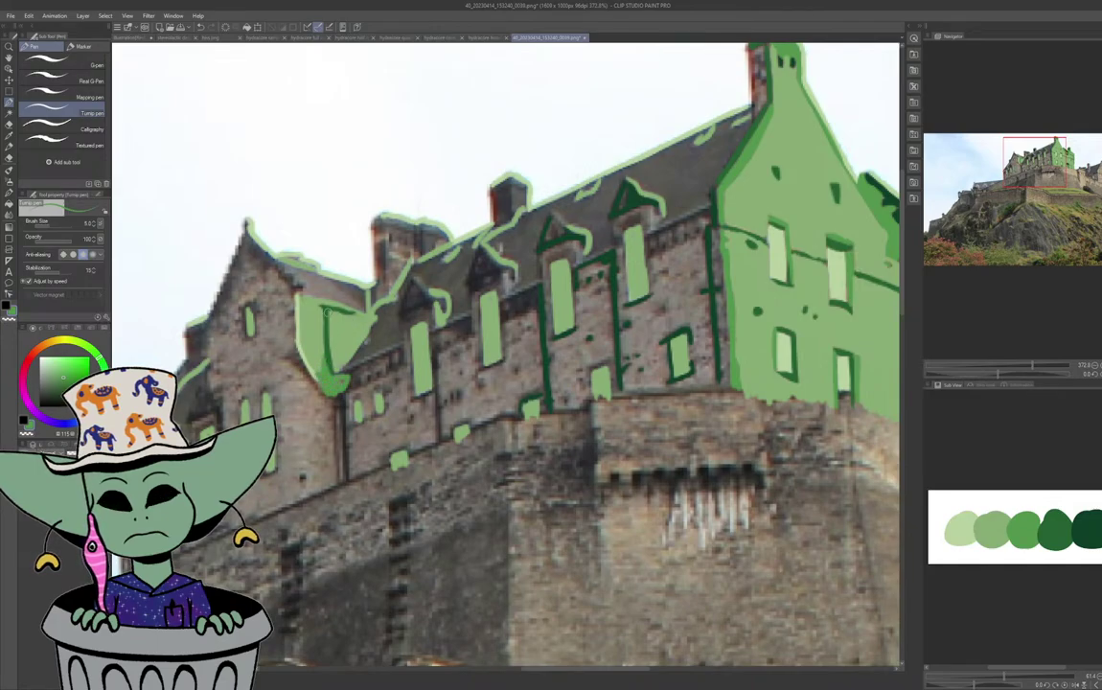
left_click(1059, 531, "alt")
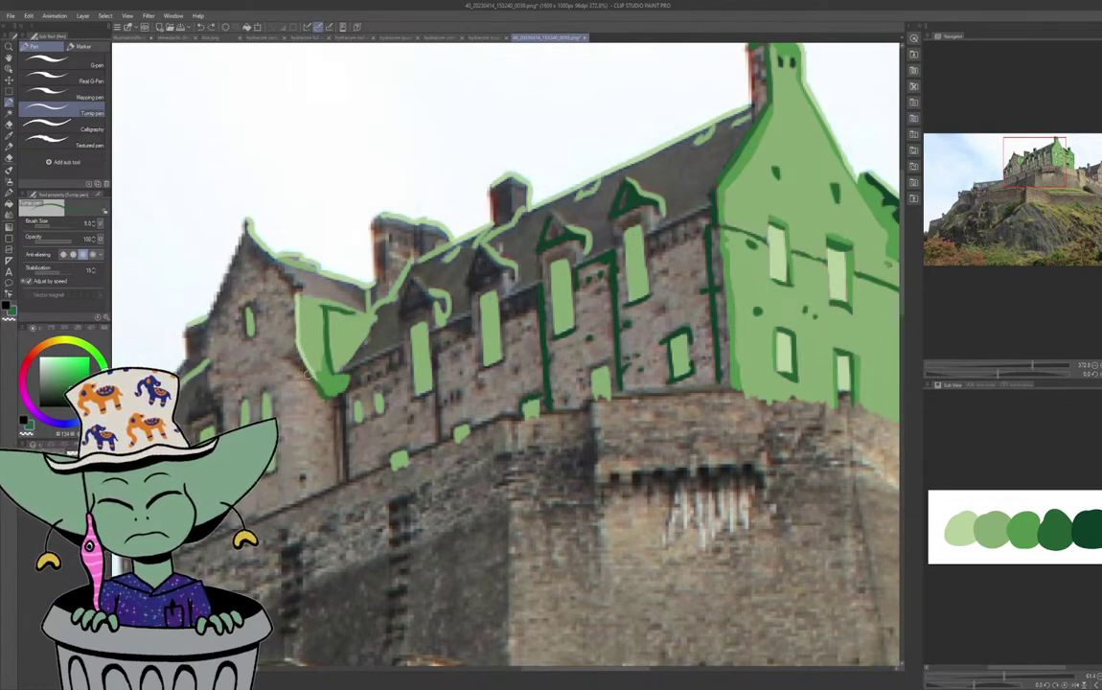
mouse_move(309, 374)
left_mouse_down()
mouse_move(292, 353)
mouse_move(320, 382)
mouse_move(293, 351)
left_mouse_up()
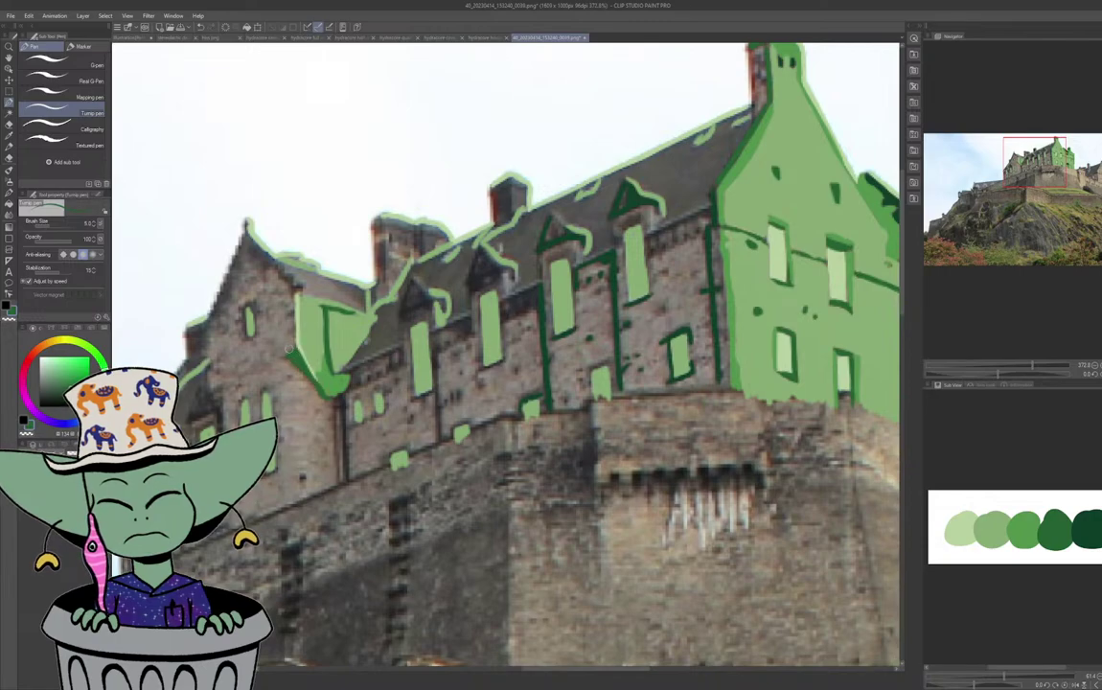
Draw two vertical lines in the darkest green from the side wall's tapered base down to the rampart.
left_click(1095, 533)
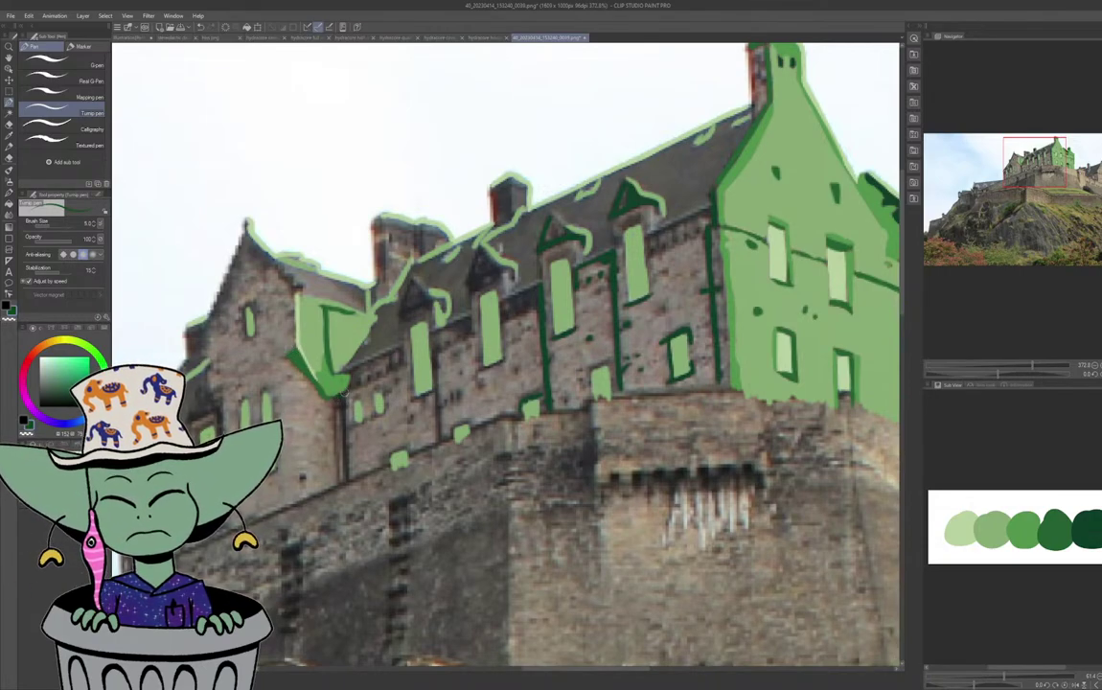
left_click_drag(345, 393, 348, 491)
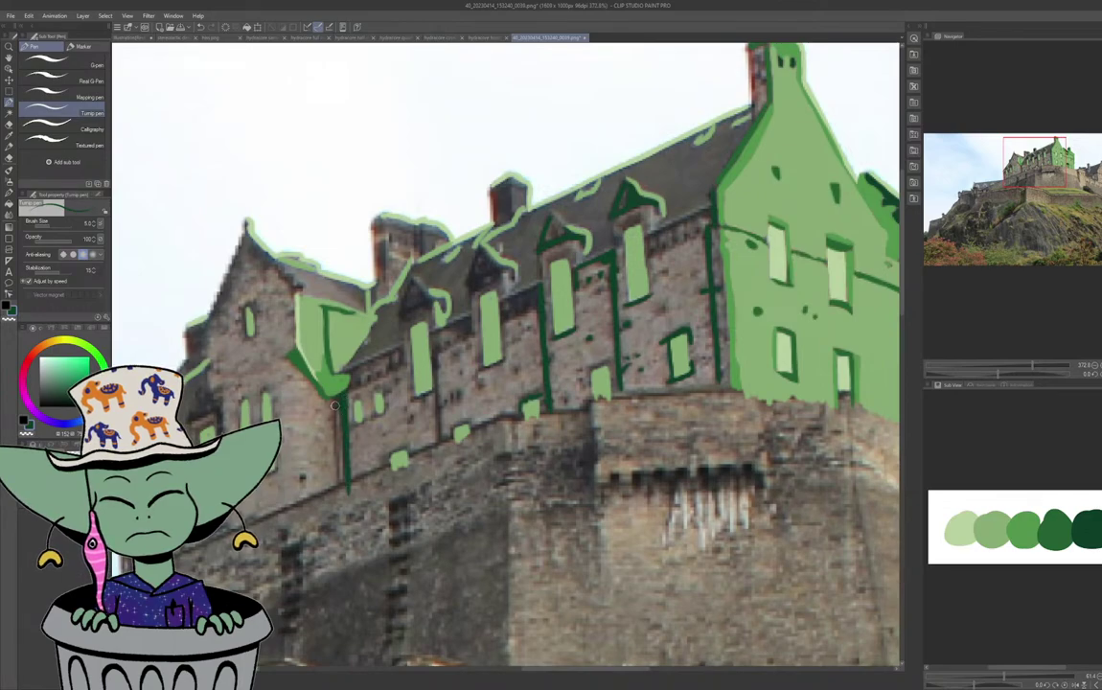
left_click_drag(336, 396, 341, 491)
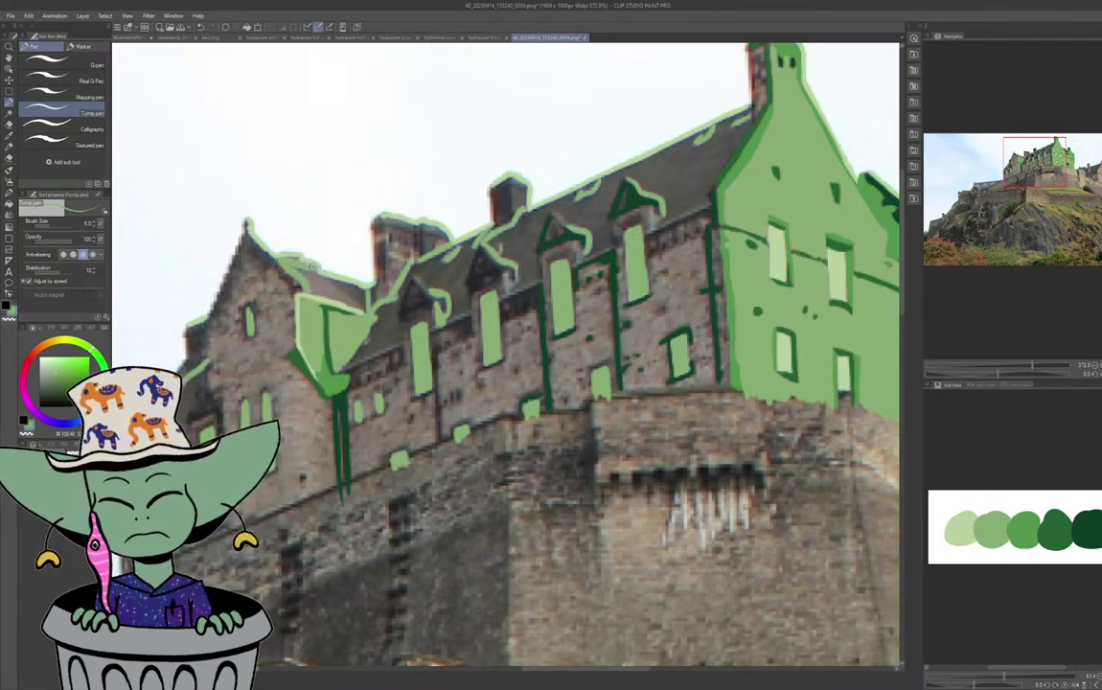
Fill the left wing's roof in light and medium green, and the tall chimney's shaded side in medium green.
left_click_drag(282, 246, 329, 291)
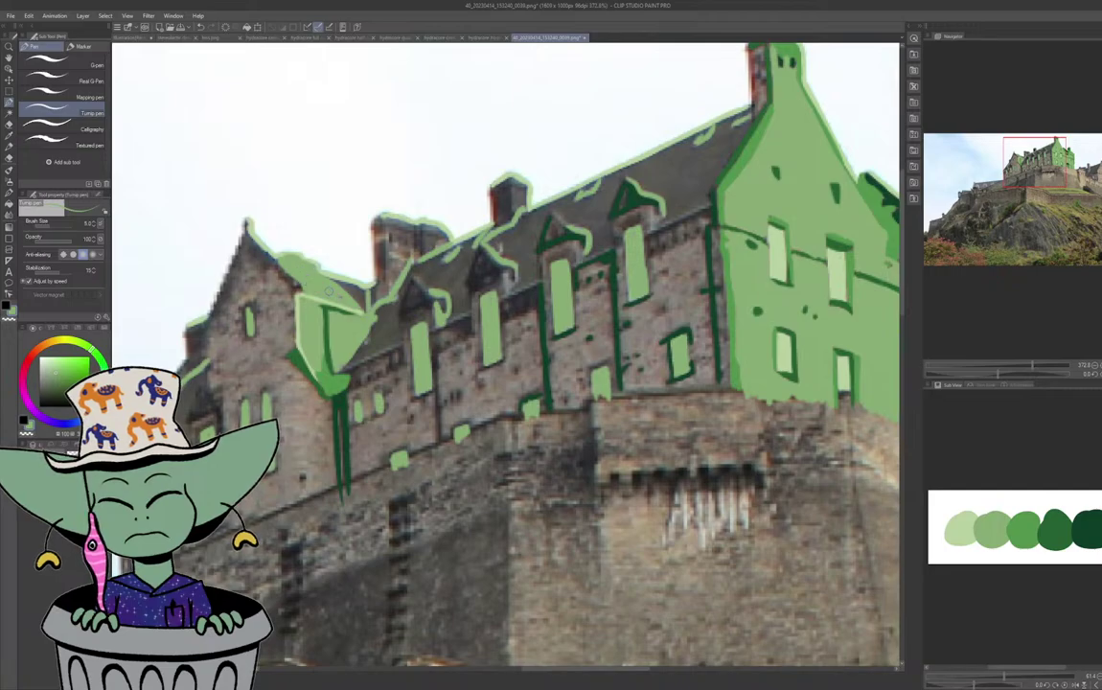
left_click(1024, 526, "alt")
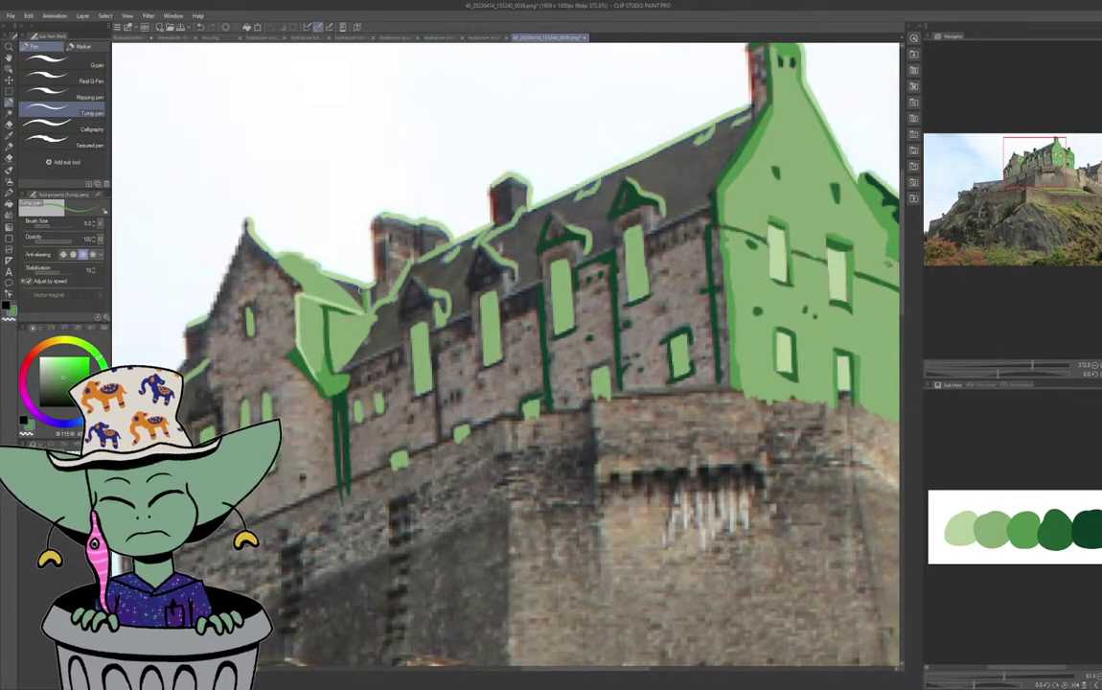
left_click_drag(326, 262, 304, 250)
key("ctrl+z")
mouse_move(363, 292)
left_mouse_down()
mouse_move(335, 281)
mouse_move(364, 309)
mouse_move(362, 294)
left_mouse_up()
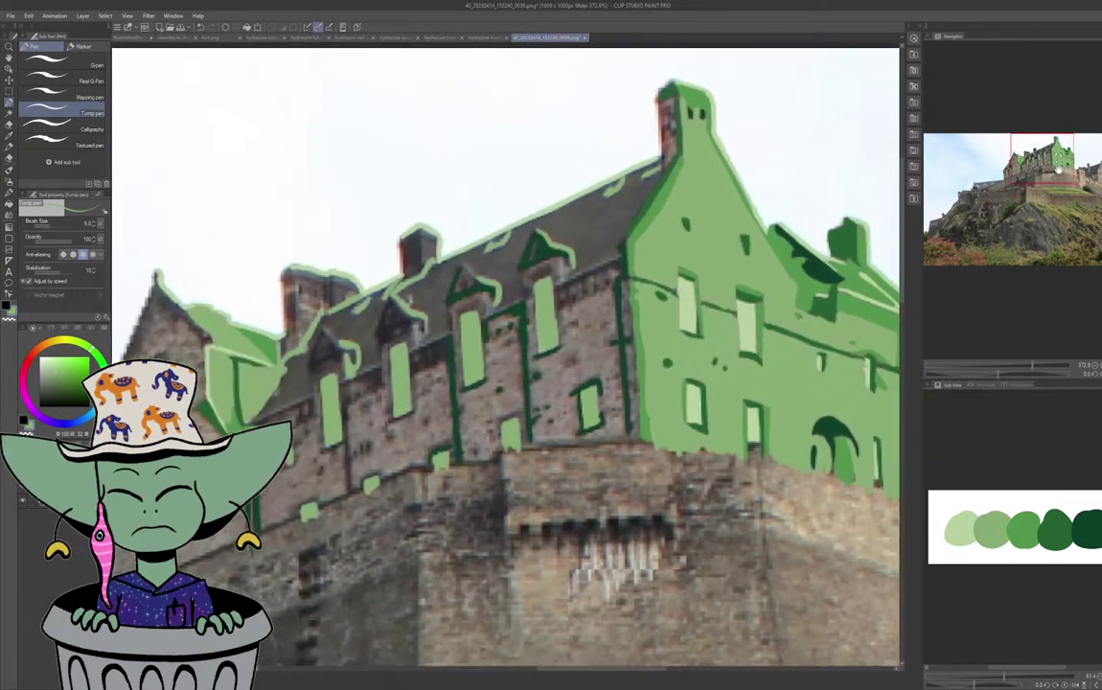
left_click_drag(1060, 170, 1058, 170)
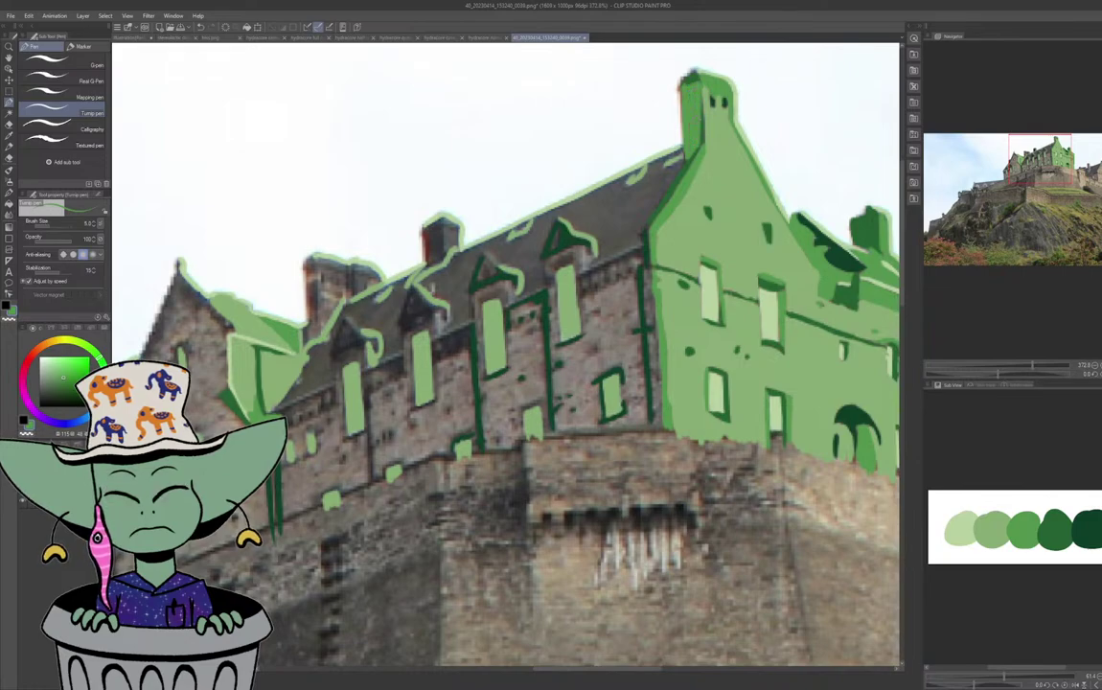
Outline the long facade's small lower windows, dot its stonework and draw the drainpipe beside the leftmost dormer window in dark greens.
left_click(1059, 533)
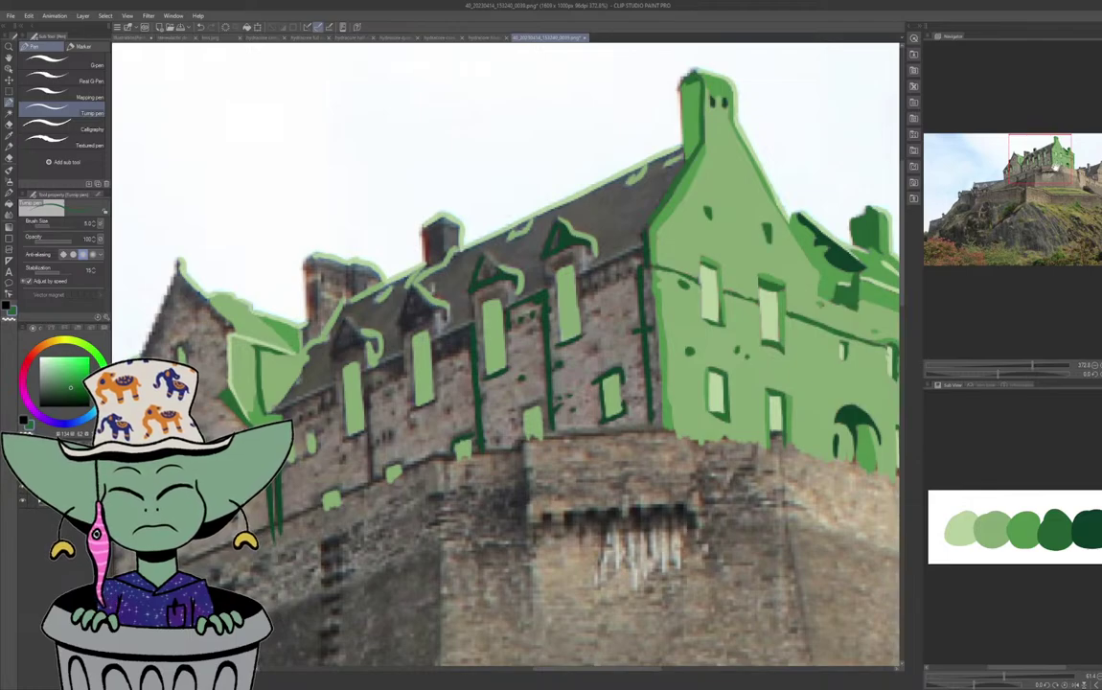
left_click_drag(1053, 169, 1047, 170)
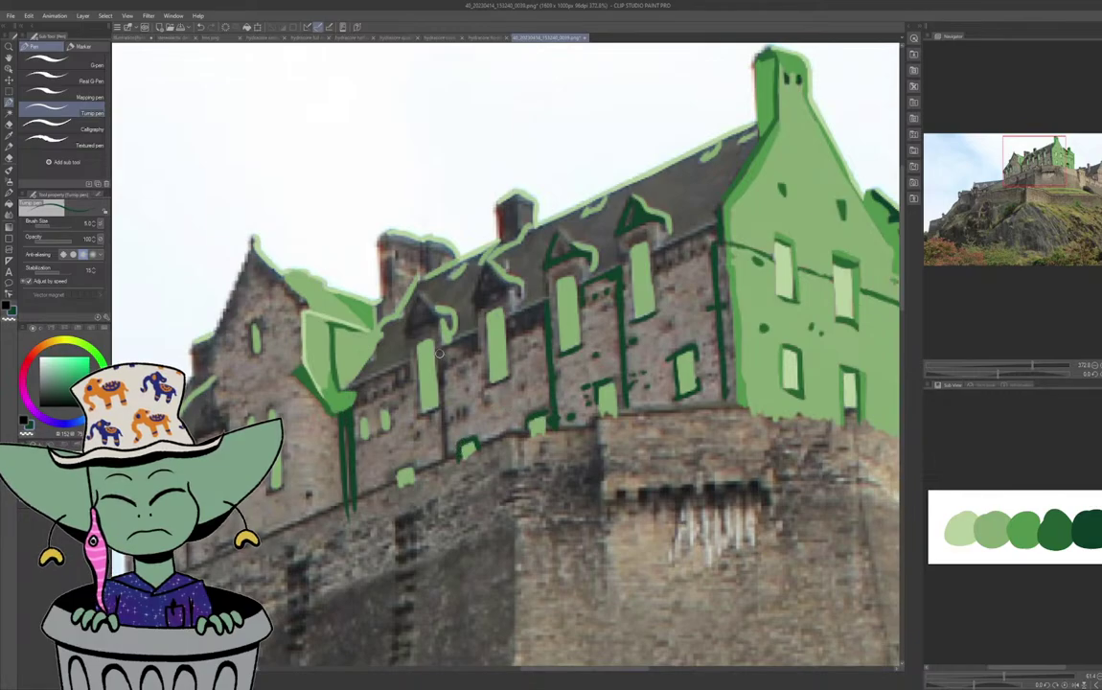
left_click_drag(443, 345, 447, 470)
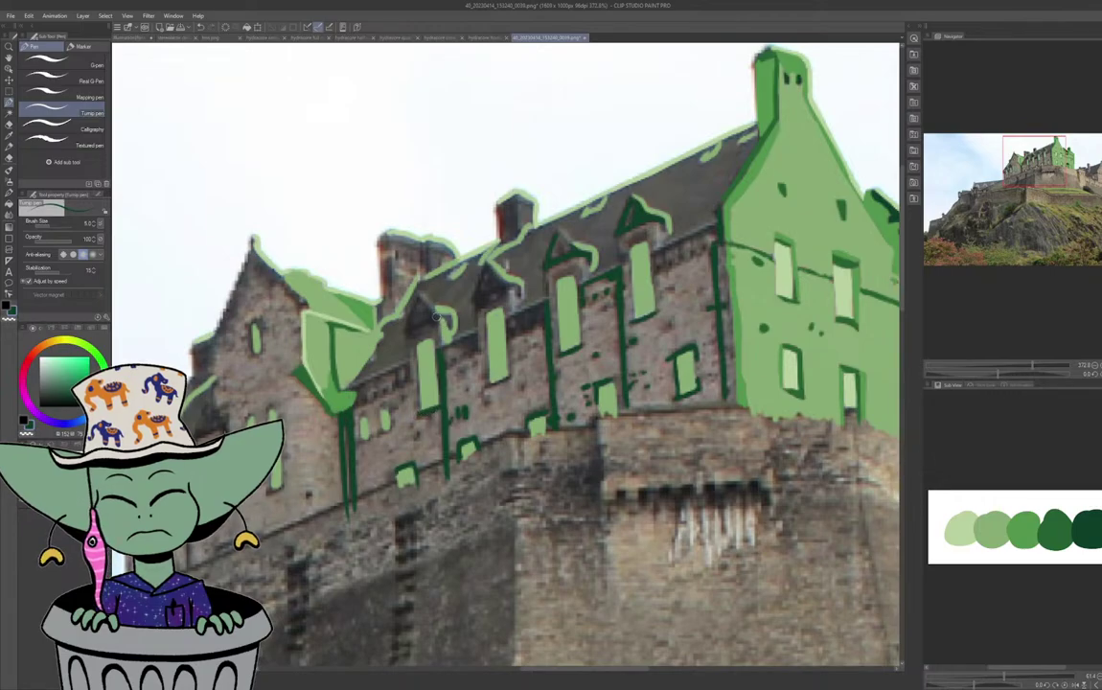
Paint the two left dormer gables, the shadows under the eaves and the smaller chimneys' dark sides in the darkest green.
mouse_move(420, 297)
left_mouse_down()
mouse_move(410, 317)
mouse_move(437, 319)
mouse_move(410, 329)
mouse_move(425, 318)
left_mouse_up()
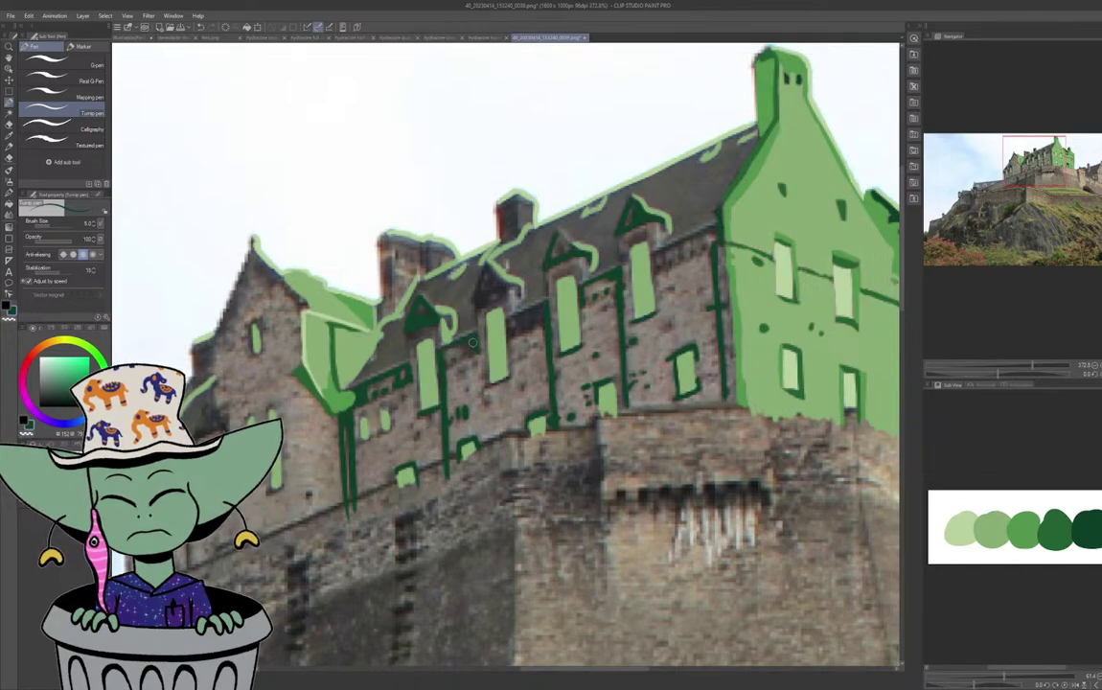
left_click_drag(476, 344, 458, 349)
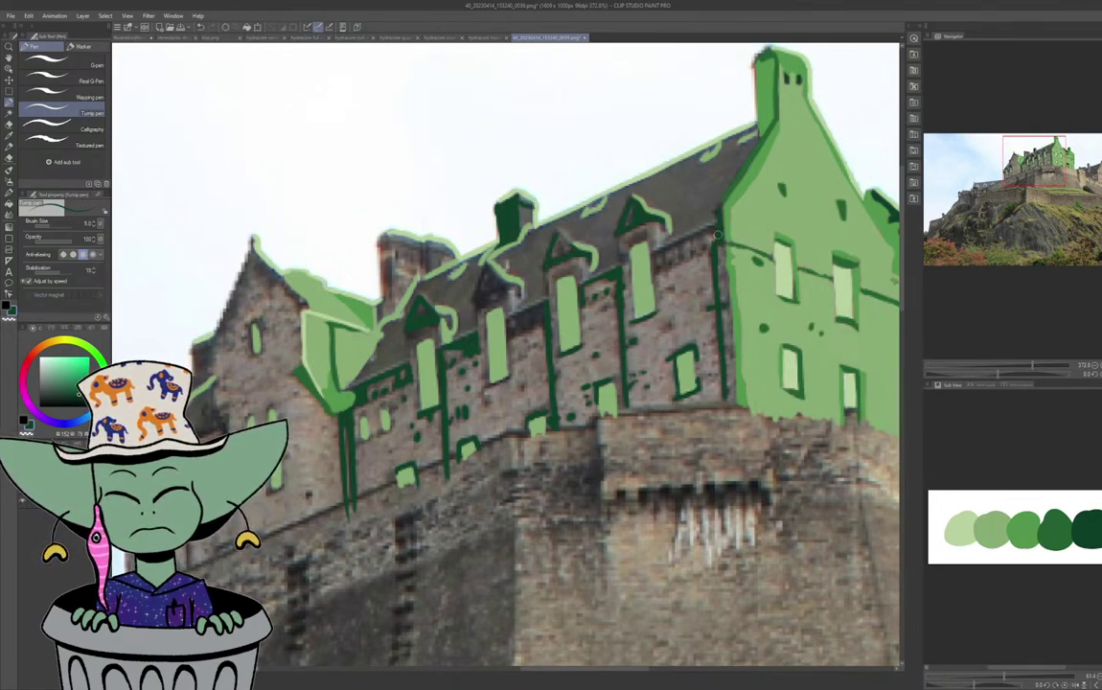
left_click_drag(717, 229, 657, 254)
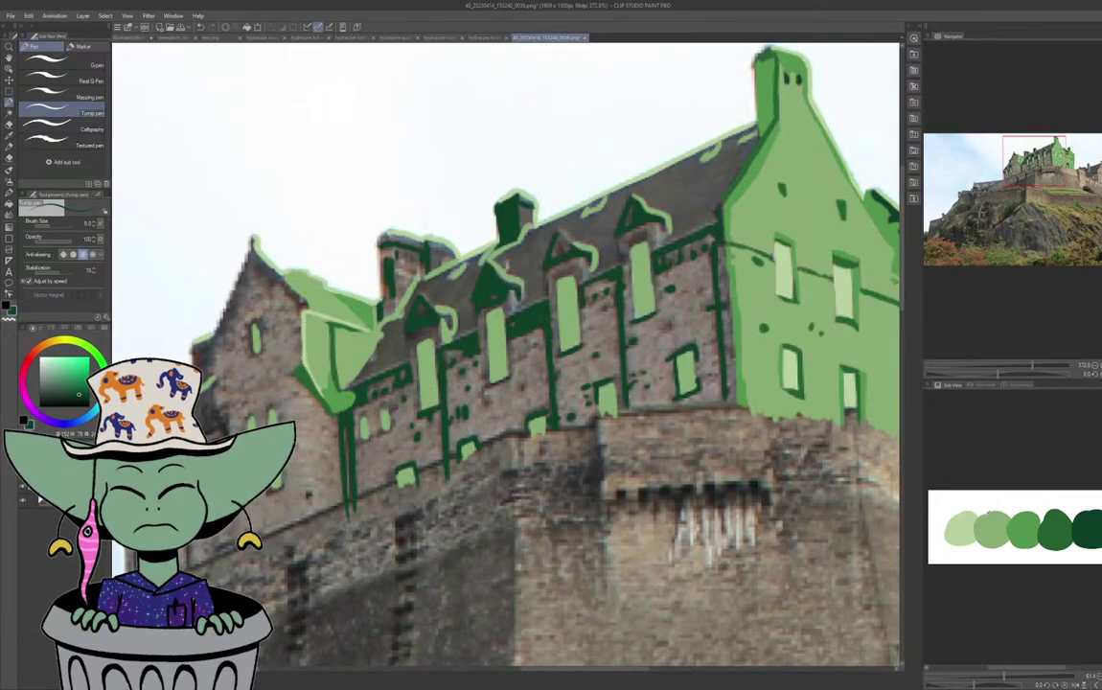
Shade the second dormer window's edges and the corner between the long facade and the end wall in dark green.
left_click(1061, 534)
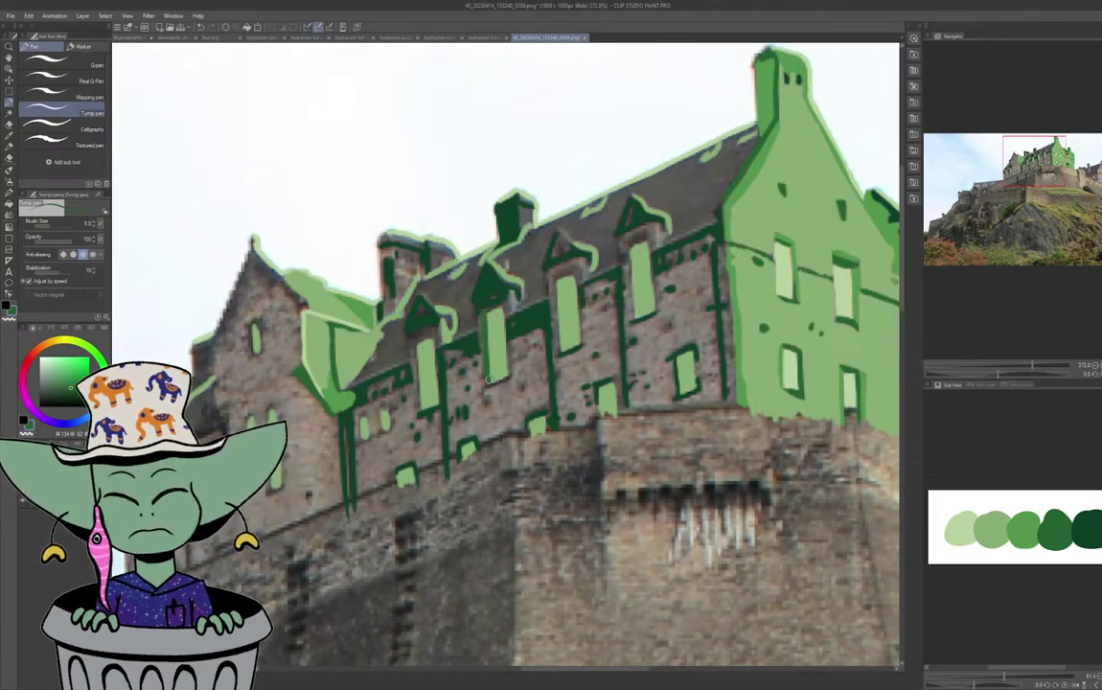
left_click_drag(508, 315, 508, 368)
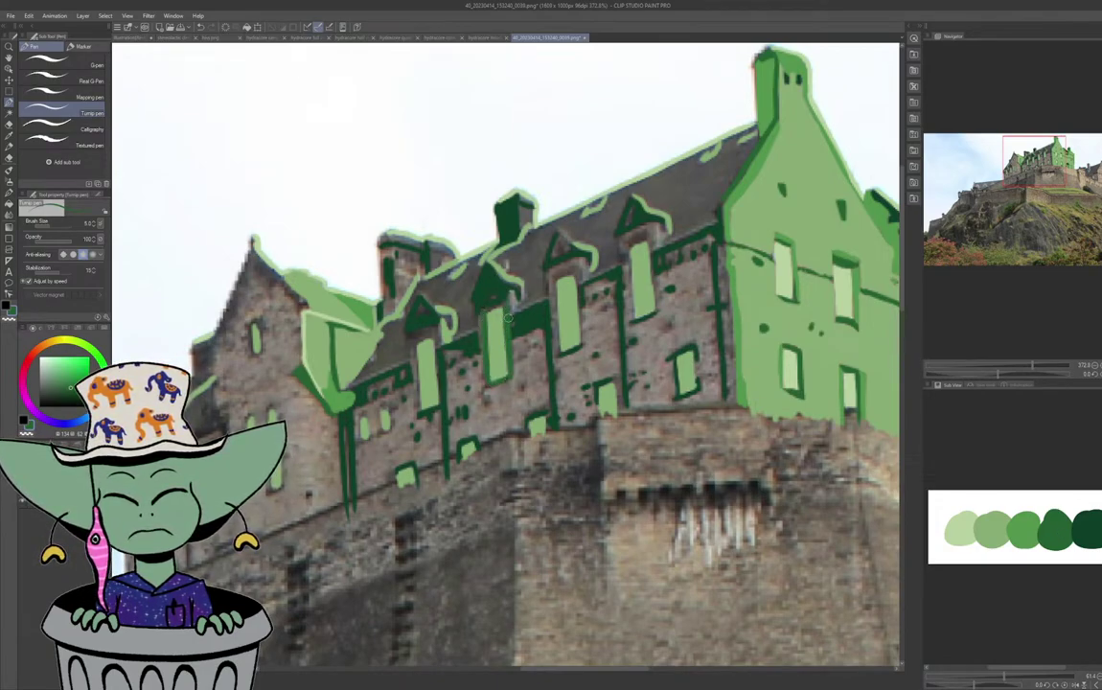
left_click_drag(508, 308, 509, 296)
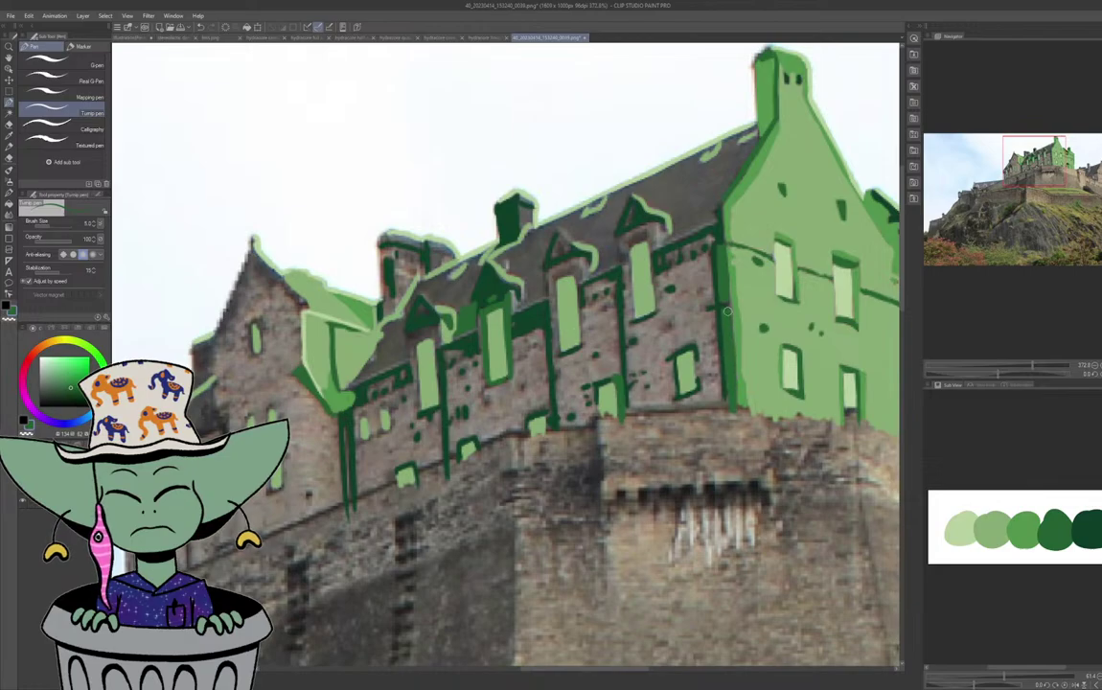
Frame the two right dormer windows in medium green and fill the third dormer's gable in the darkest green.
left_click(734, 314, "alt")
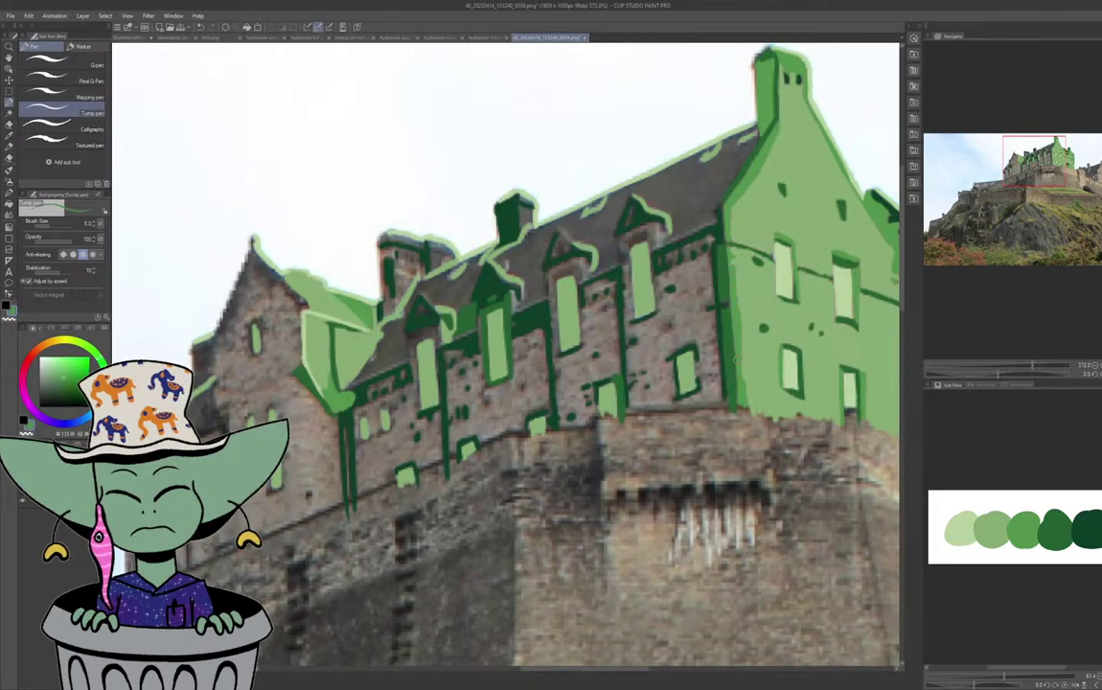
left_click(727, 327, "alt")
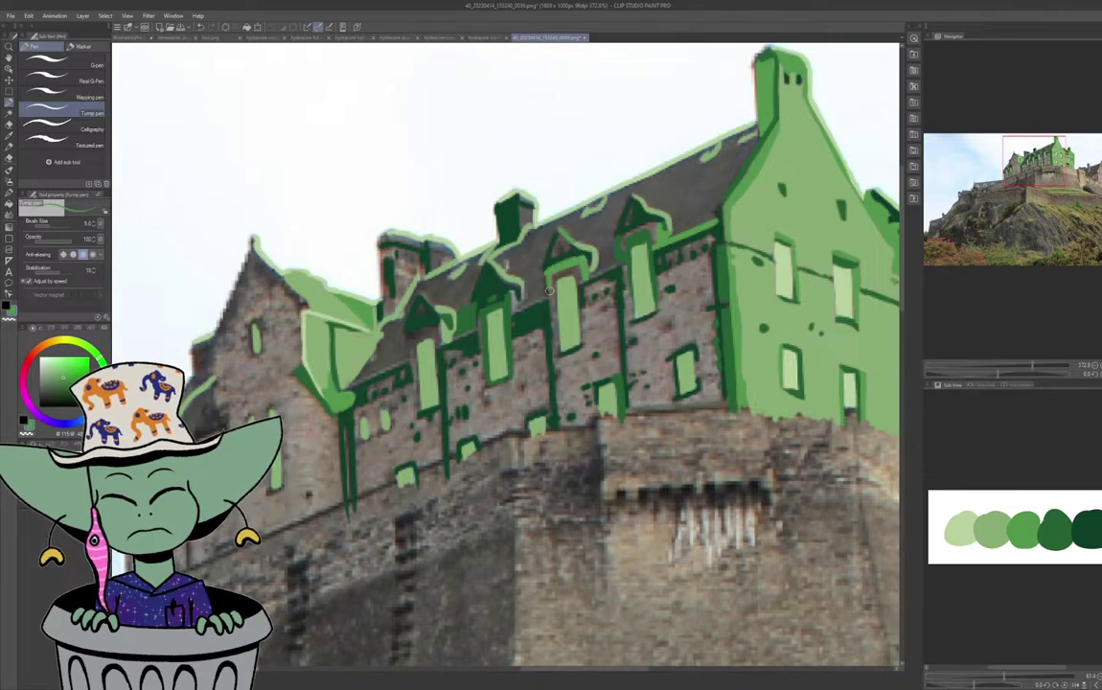
left_click(572, 254, "alt")
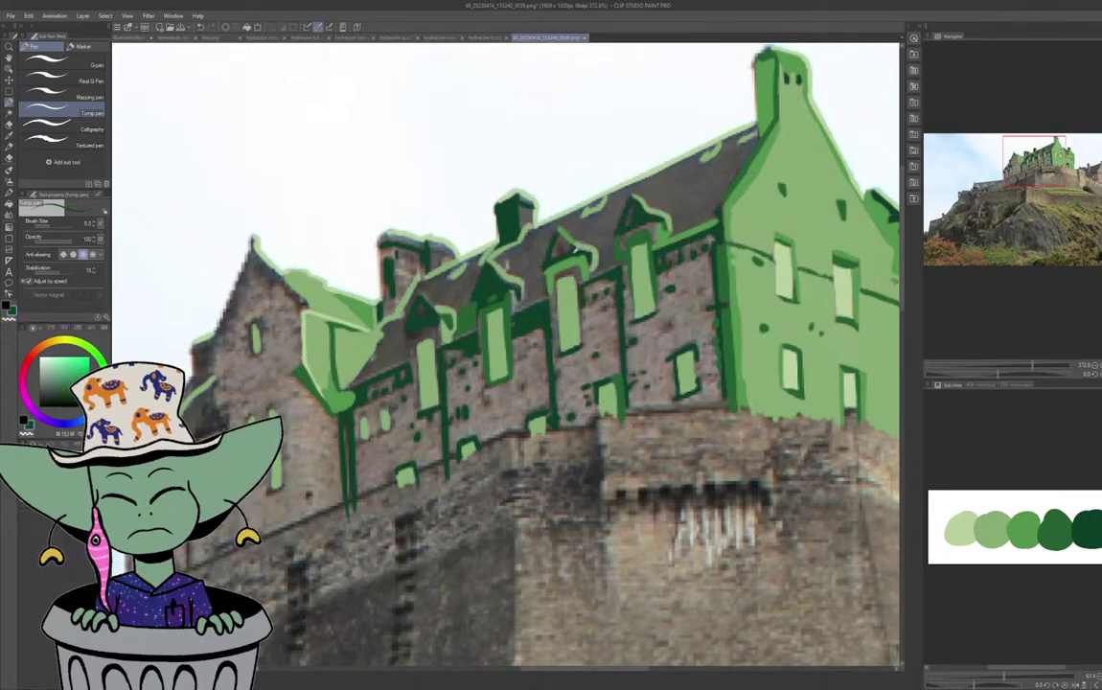
left_click_drag(573, 252, 558, 254)
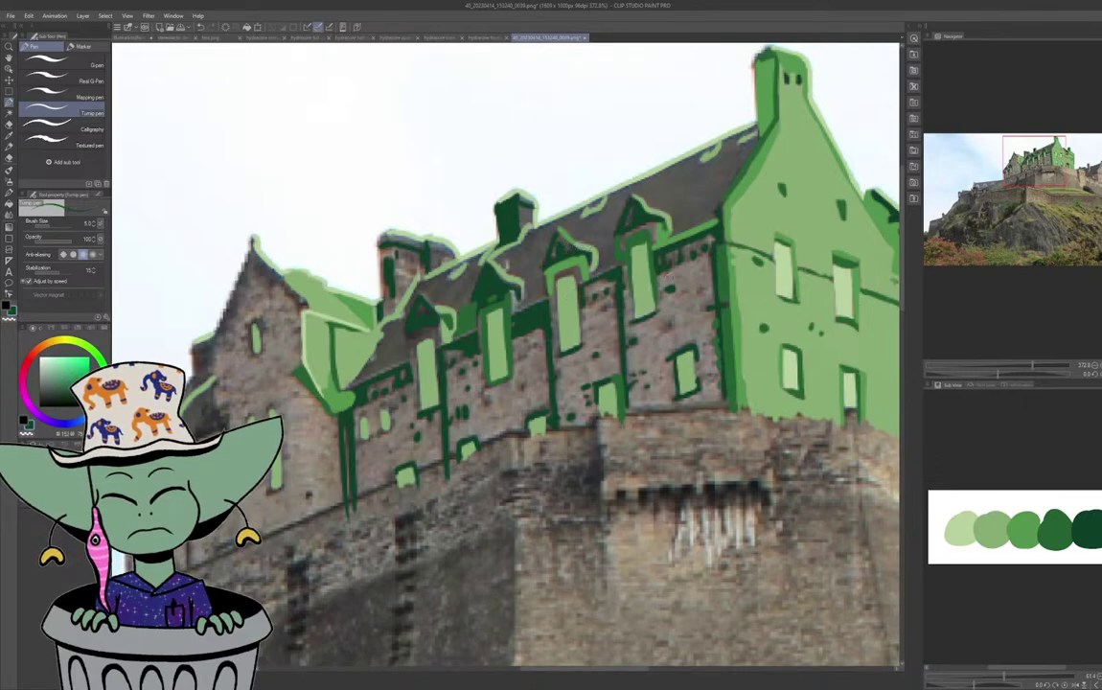
Paint the eaves line between the dormers along the long facade in medium green, and pick the dark green.
left_click(1022, 519, "alt")
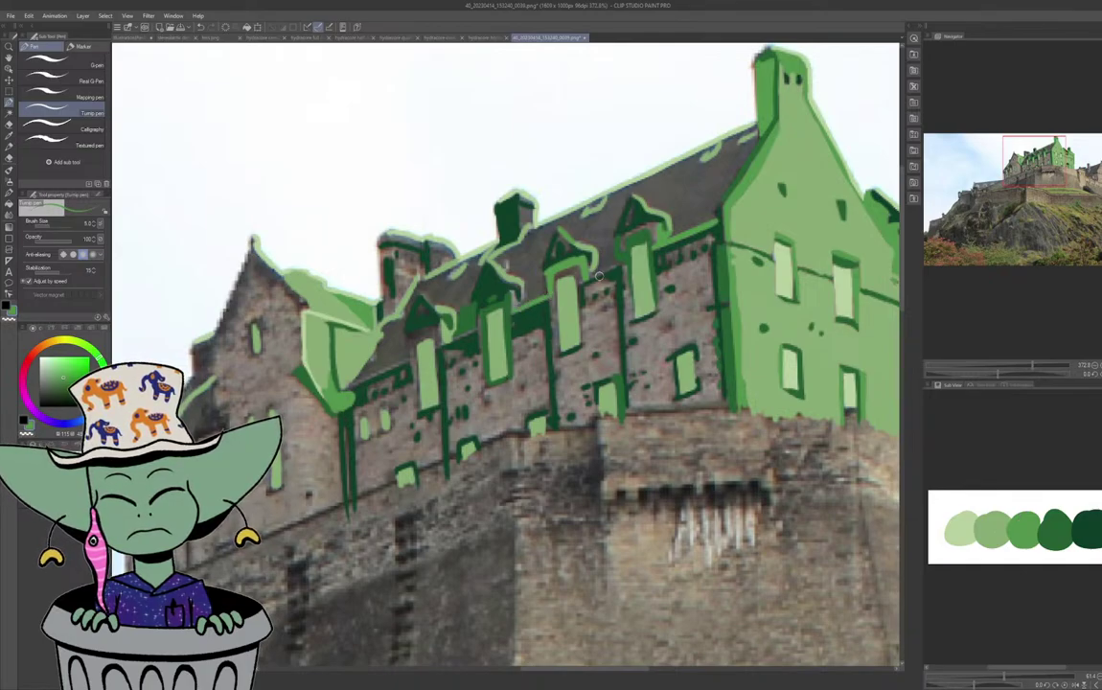
left_click_drag(581, 283, 623, 262)
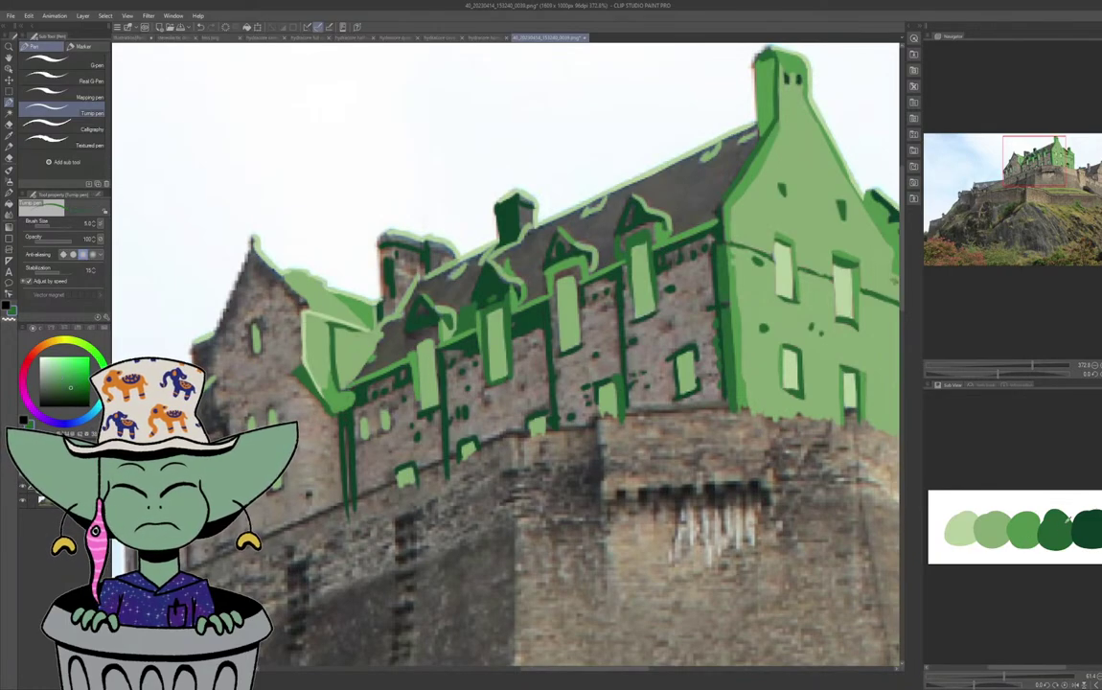
left_click(1069, 518)
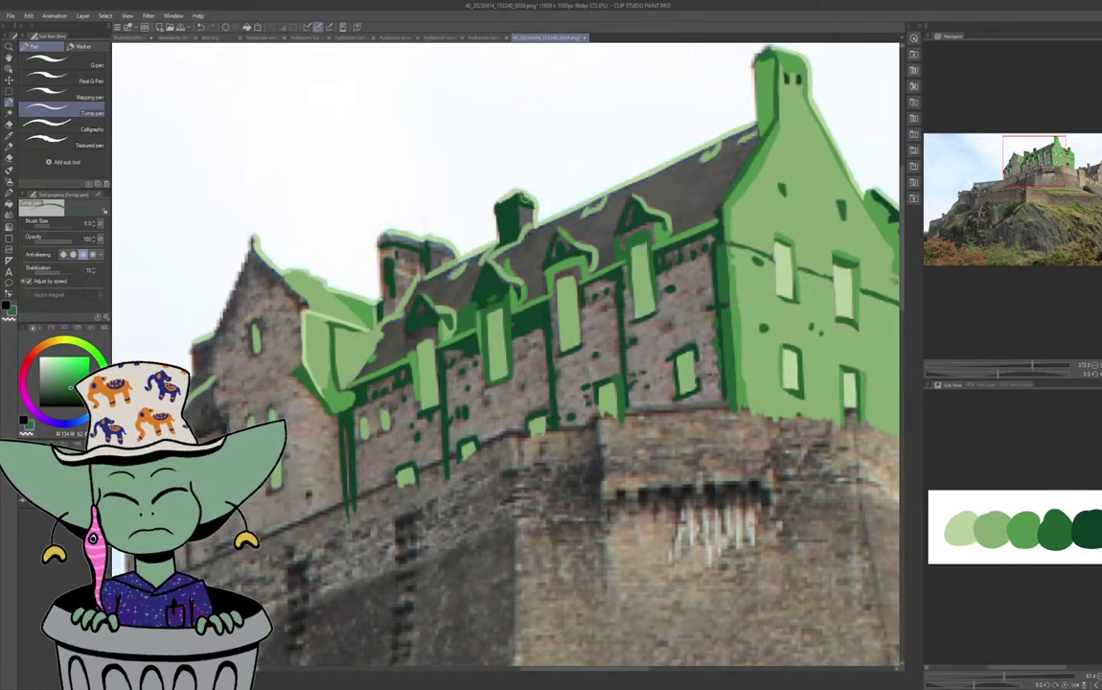